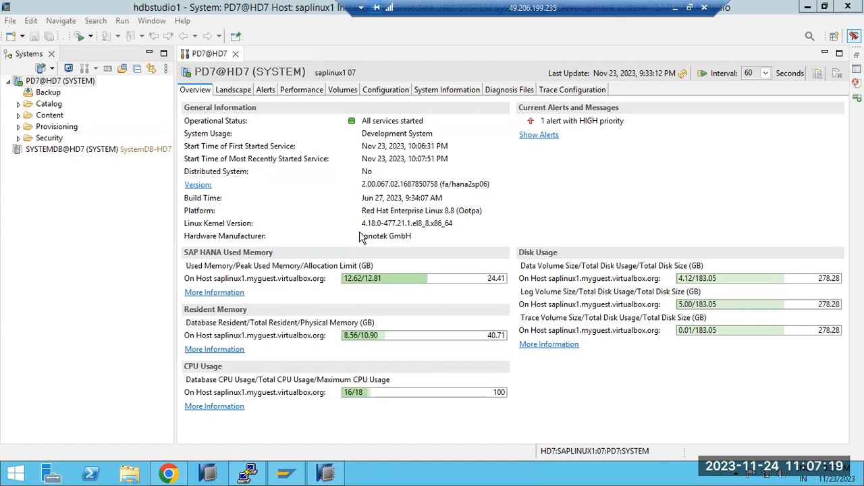
# Open a new user form under the Users node in the Security folder of the PD7@HD7 (SYSTEM) system.
pyautogui.doubleClick(38, 139)
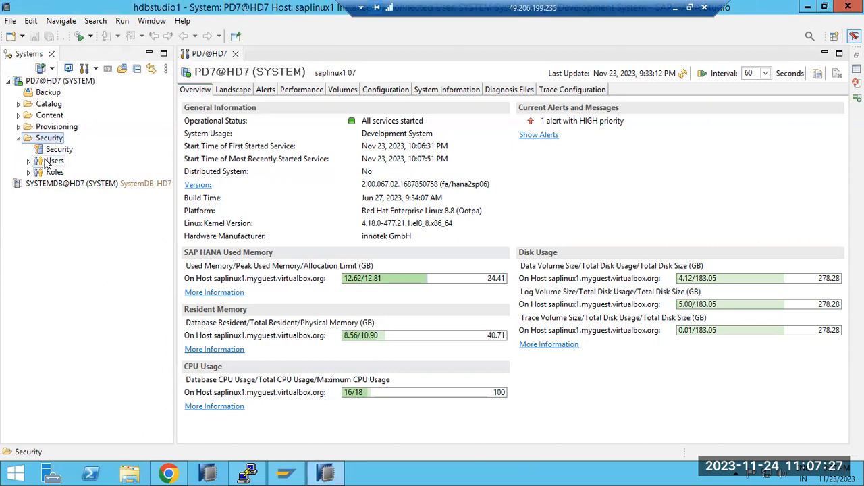
pyautogui.doubleClick(46, 163)
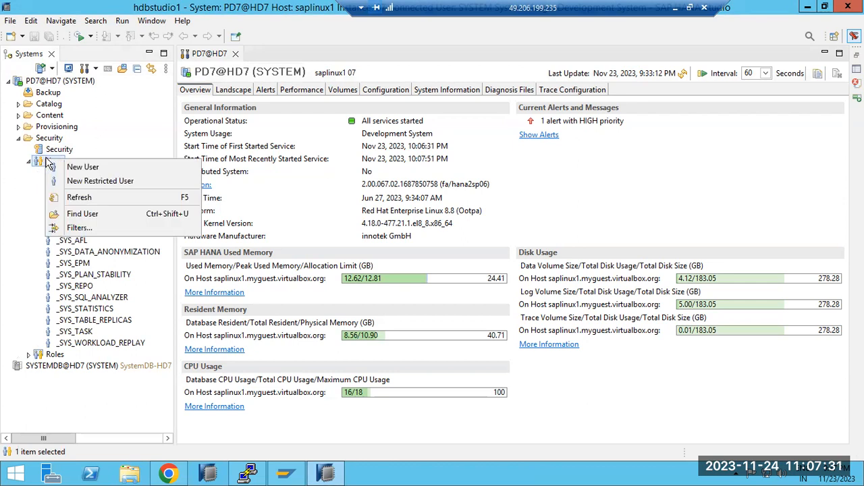
pyautogui.click(62, 167)
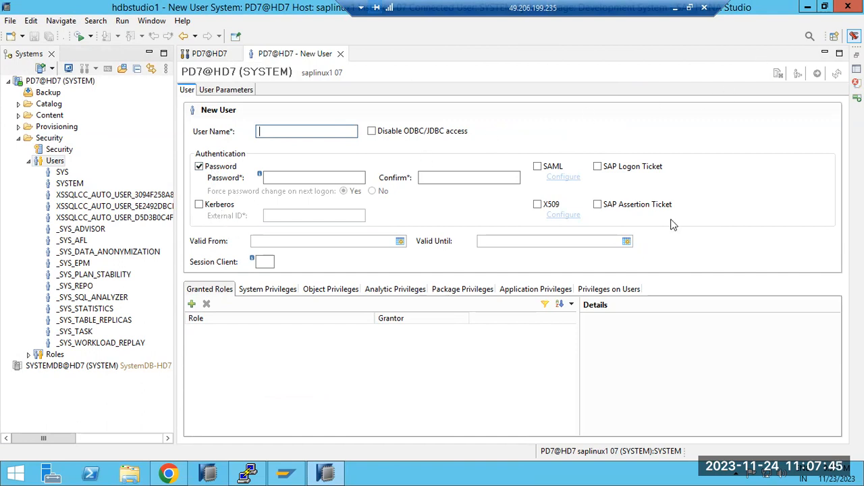
# Switch to the Paint notes and add the line "1)User and ROLE management" under the SAP HANA SECURITY heading.
pyautogui.click(675, 8)
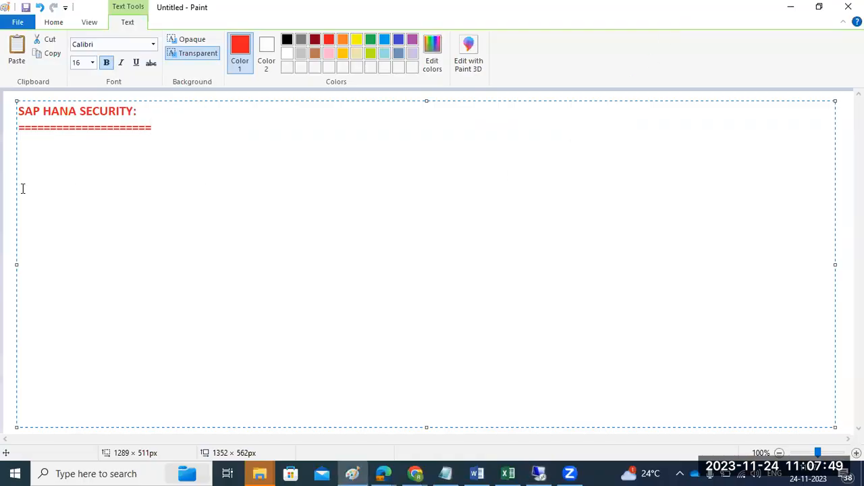
pyautogui.press('Return')
pyautogui.write('1)User and ROLE m')
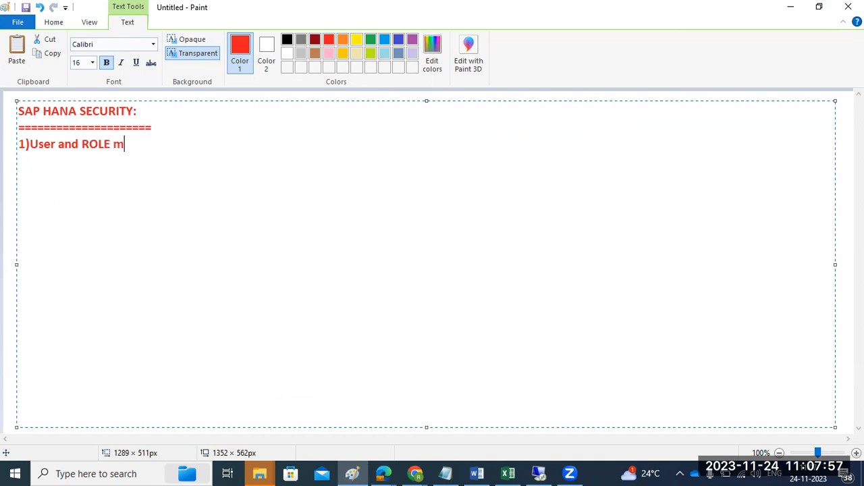
pyautogui.write('anagement')
pyautogui.press('Return')
# Add the lines "2)Authorization" and "3)Authentication" to the notes.
pyautogui.write('2)Authorization')
pyautogui.press('Return')
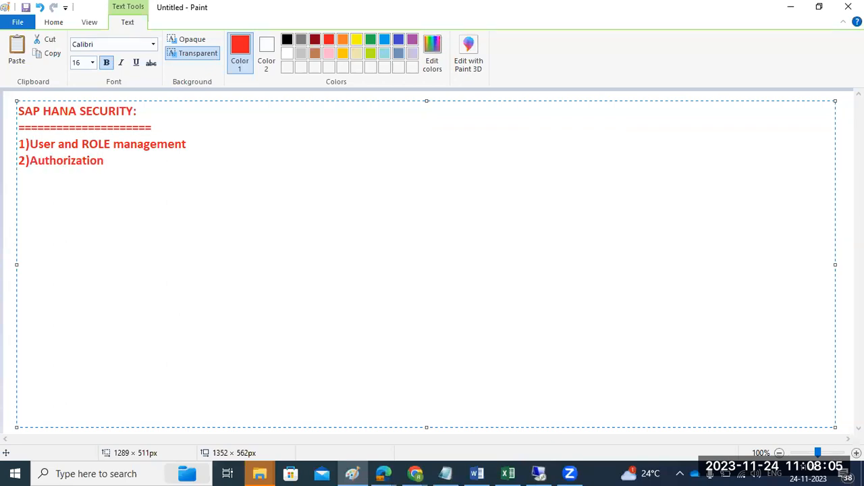
pyautogui.write('3)Authentication ')
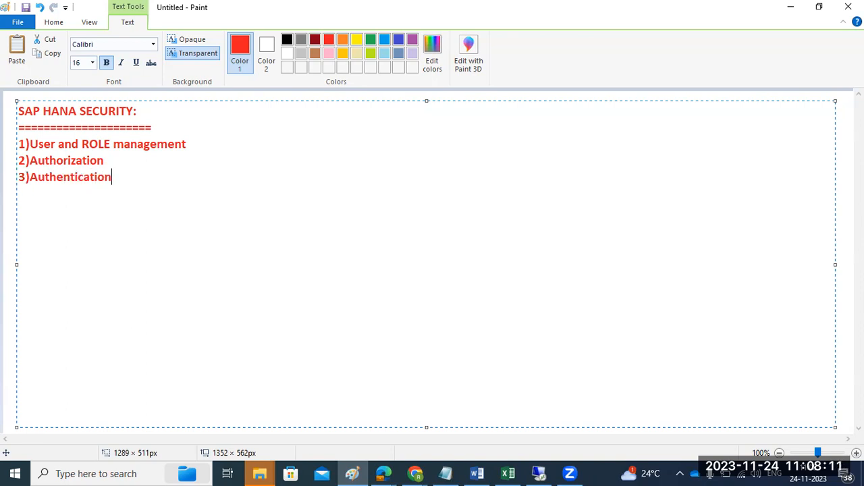
pyautogui.write('4)Encryptio')
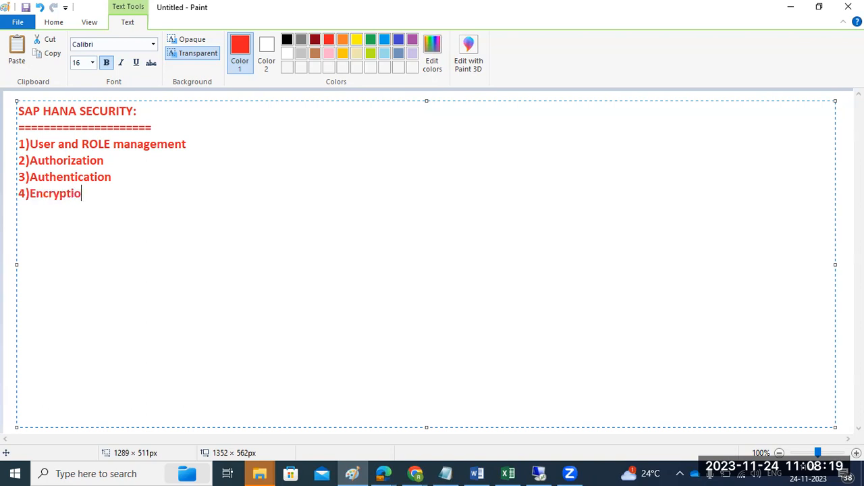
pyautogui.write('n of Data')
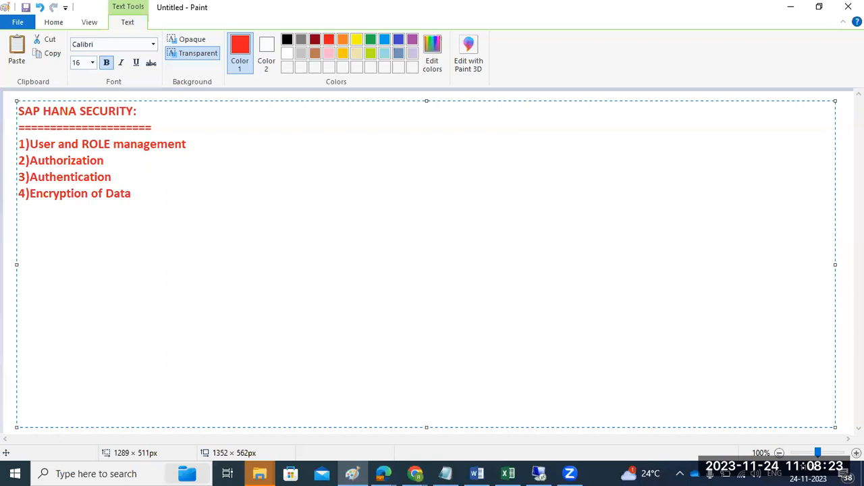
pyautogui.write(' in persostence layer')
# Add the line "4)Encryption of Data in persostence layer" to the notes.
pyautogui.press('Return')
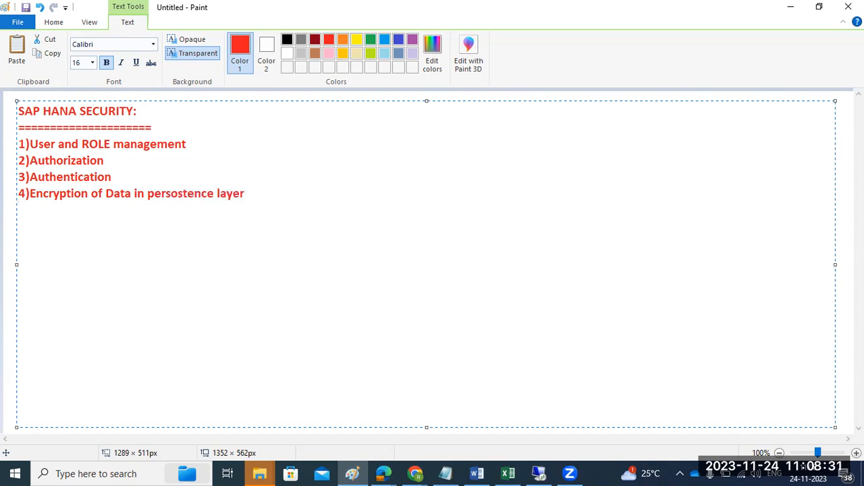
# Add the line "5)Encryption of data in netowrk layer" to the notes.
pyautogui.write('5)Encryption of')
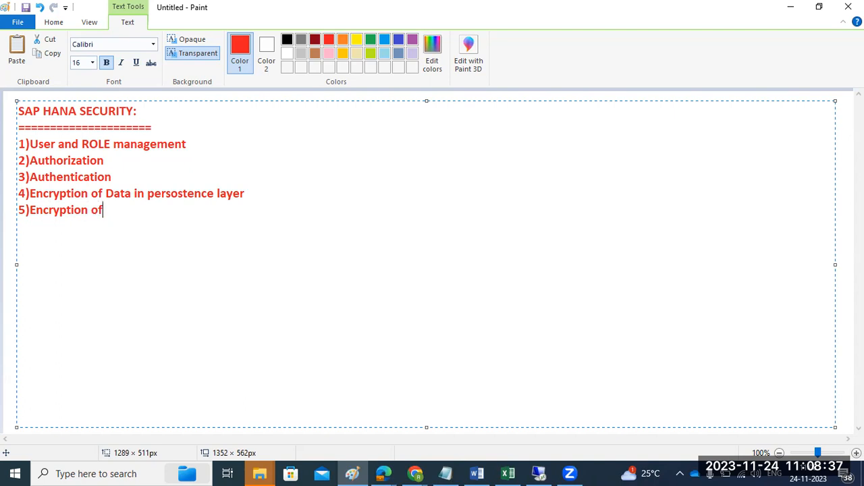
pyautogui.write(' data in netowrk layer')
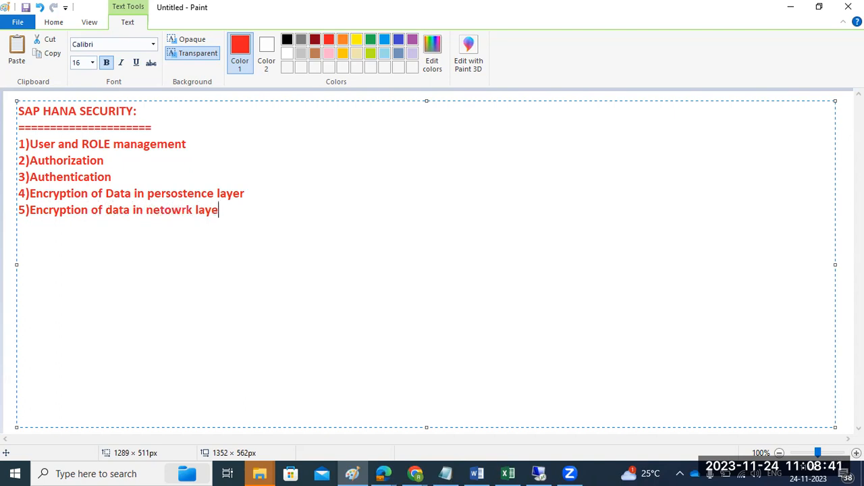
# Correct the misspelled word in line 4 to "persistence" and highlight that line's text.
pyautogui.press('Left')
pyautogui.press('Left')
pyautogui.press('Left')
pyautogui.press('Left')
pyautogui.press('Left')
pyautogui.press('Left')
pyautogui.press('Left')
pyautogui.press('BackSpace')
pyautogui.write('i')
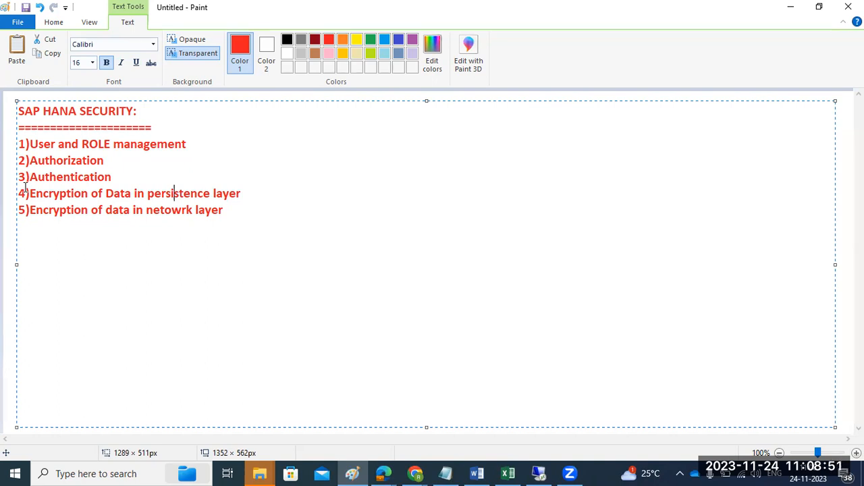
pyautogui.click(256, 192)
pyautogui.moveTo(241, 194); pyautogui.dragTo(41, 206)
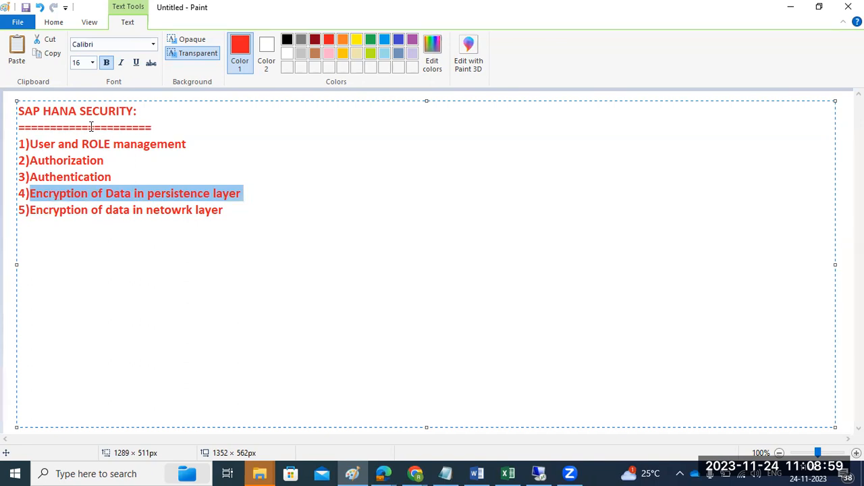
# Add the word "Features" at the end of the underline below the SAP HANA SECURITY heading.
pyautogui.click(174, 128)
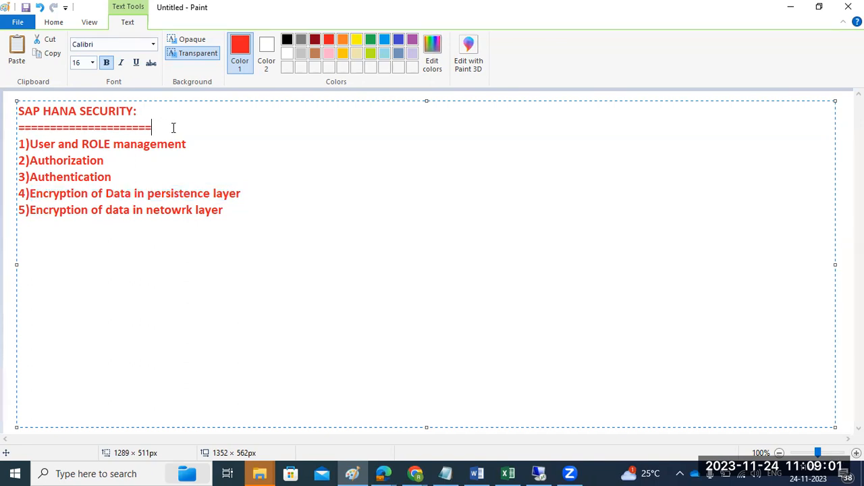
pyautogui.write('Feature s')
# Switch to SAP HANA Studio, enter the new user's name, and enter and confirm the account password.
pyautogui.click(538, 474)
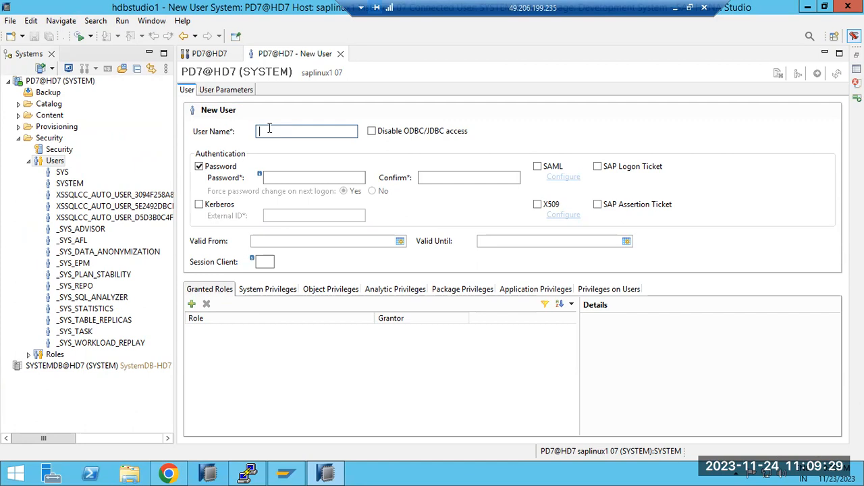
pyautogui.write('RAVI')
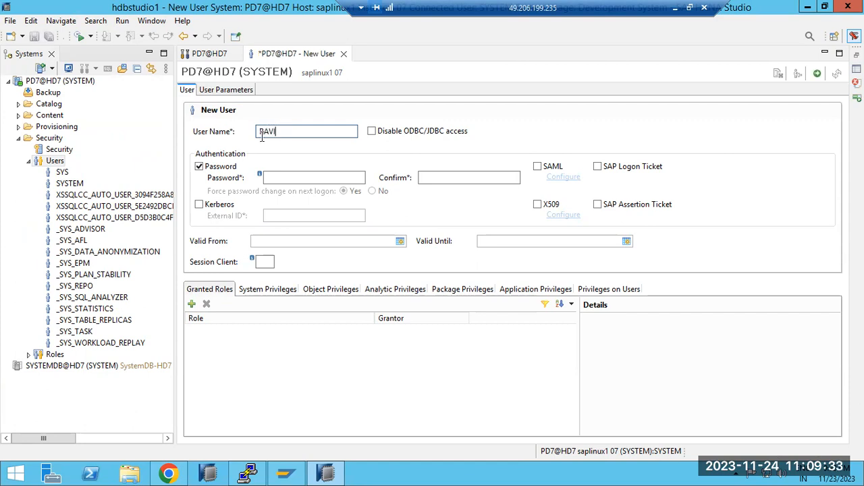
pyautogui.click(269, 176)
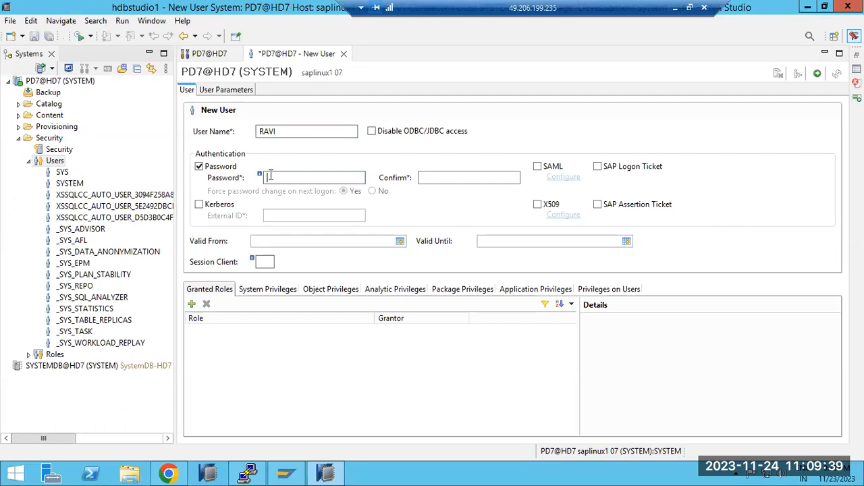
pyautogui.write('****')
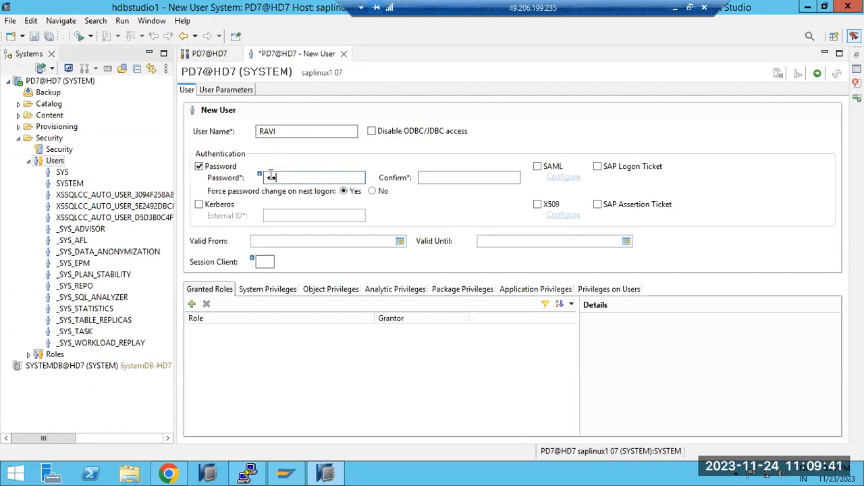
pyautogui.write('*****')
pyautogui.press('Tab')
pyautogui.write('**********')
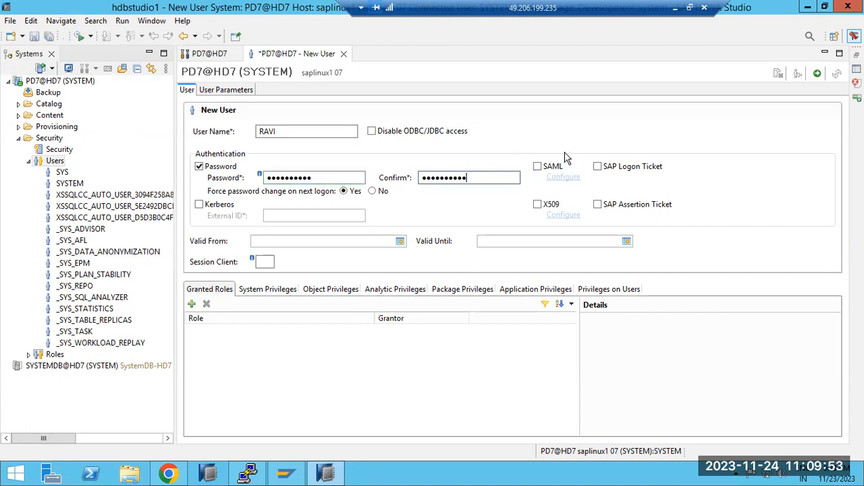
# Append "------" to the Authentication line in the Paint notes and return to the new user form.
pyautogui.click(672, 9)
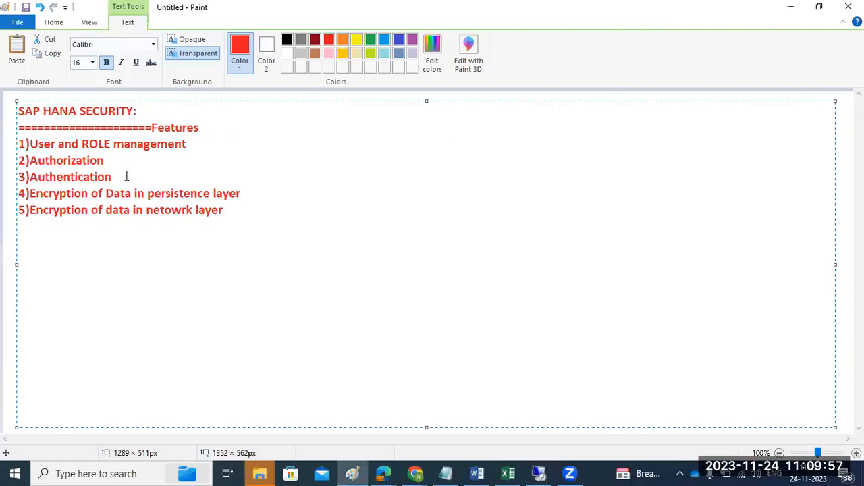
pyautogui.write('------')
pyautogui.click(539, 473)
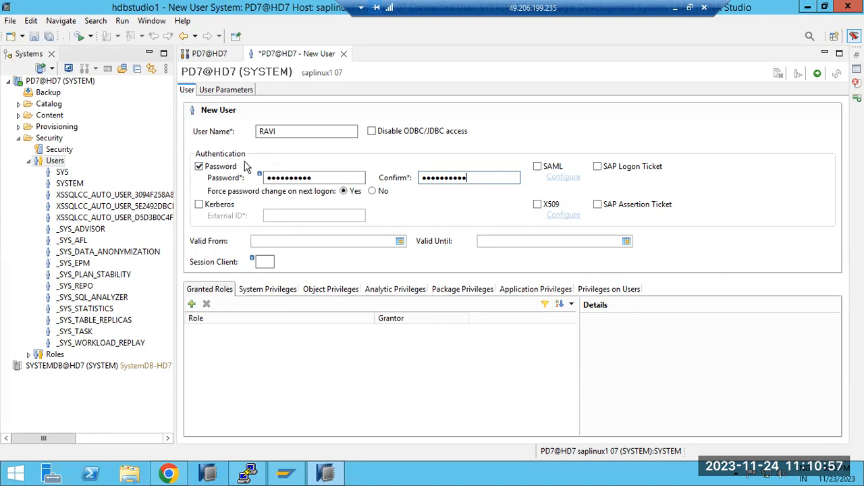
pyautogui.click(281, 131)
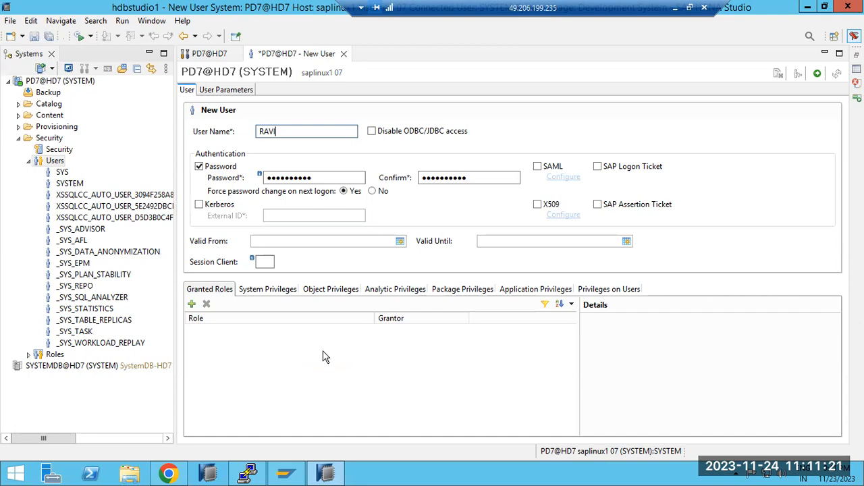
# Switch to the Paint notes and append "-----" to the Authorization line.
pyautogui.click(675, 8)
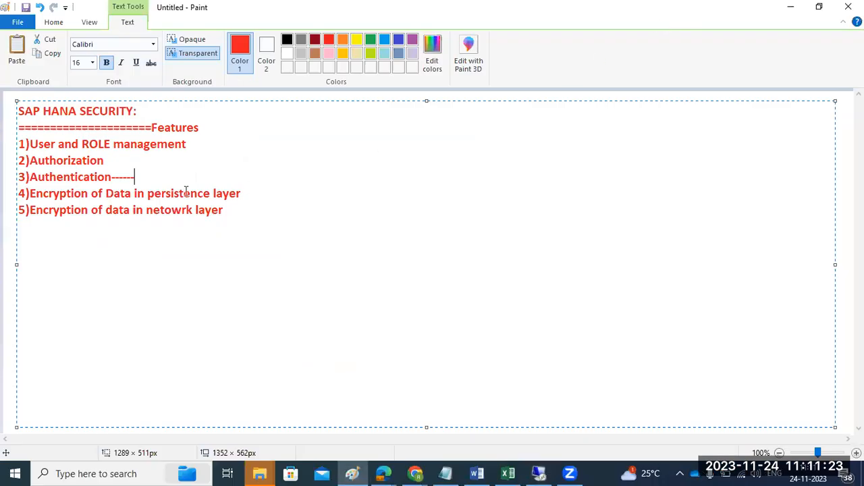
pyautogui.click(111, 160)
pyautogui.write('---')
pyautogui.write('--')
# Return to SAP HANA Studio, create the new user with the entered credentials, and collapse the Users node.
pyautogui.click(539, 473)
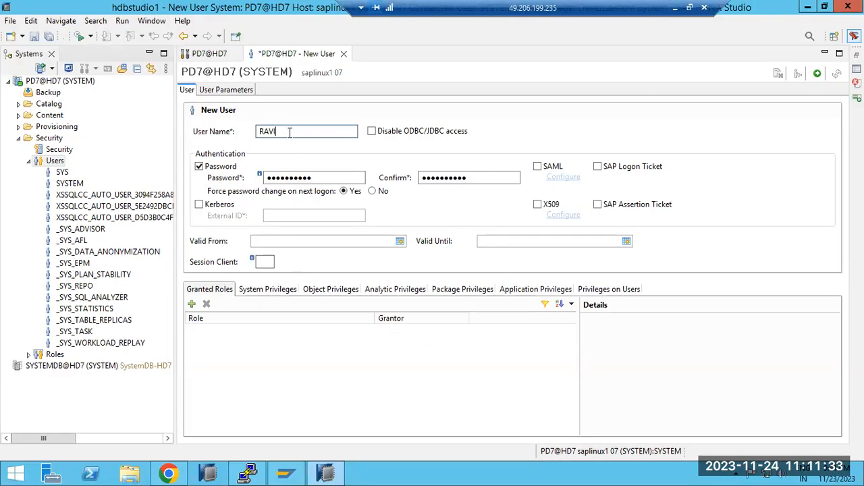
pyautogui.click(818, 76)
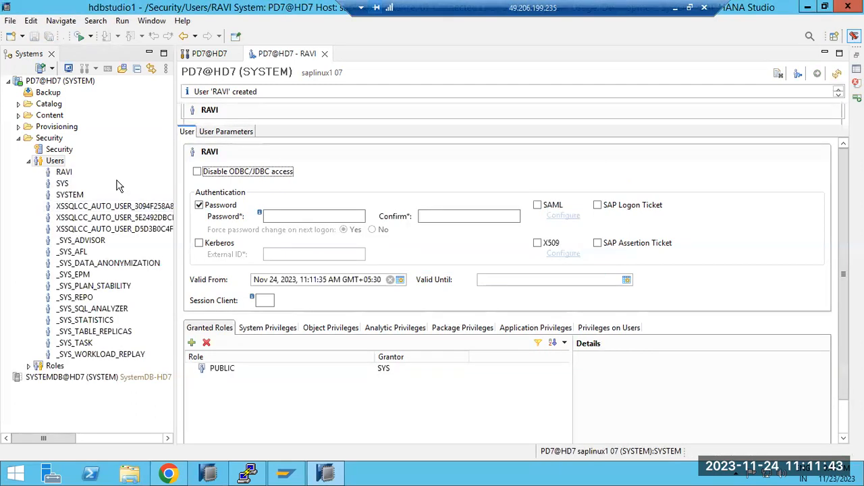
pyautogui.doubleClick(40, 162)
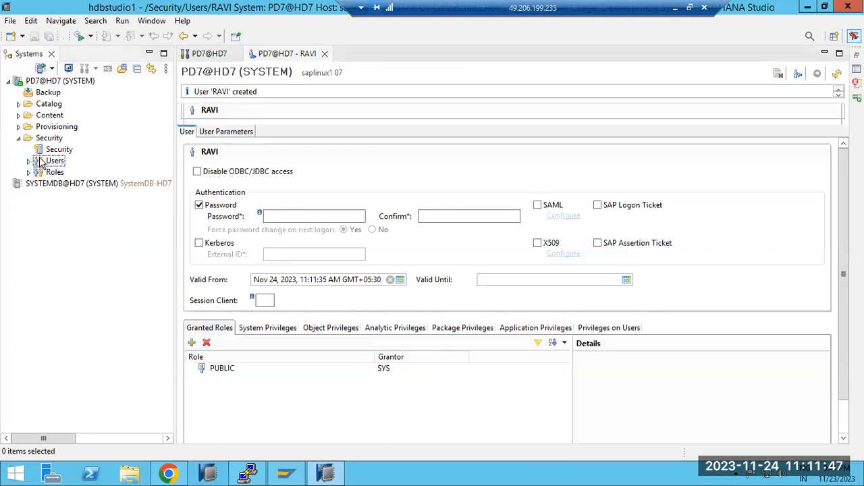
# Add the PD7@HD7 system with a different user, authenticating with the new database user's name and initial password.
pyautogui.click(48, 81)
pyautogui.rightClick(44, 80)
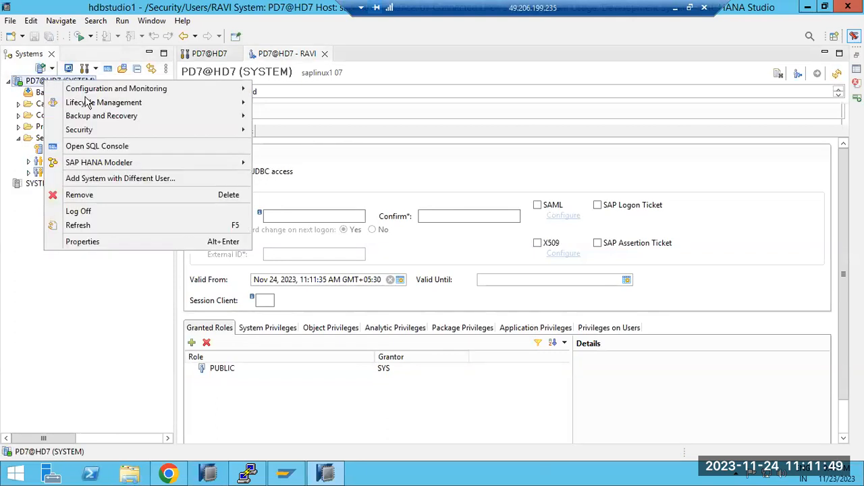
pyautogui.click(103, 178)
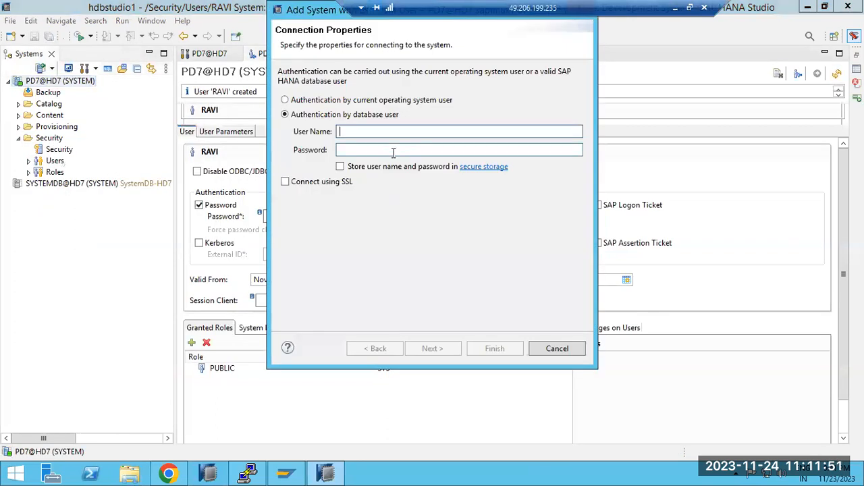
pyautogui.write('RAVI')
pyautogui.press('Tab')
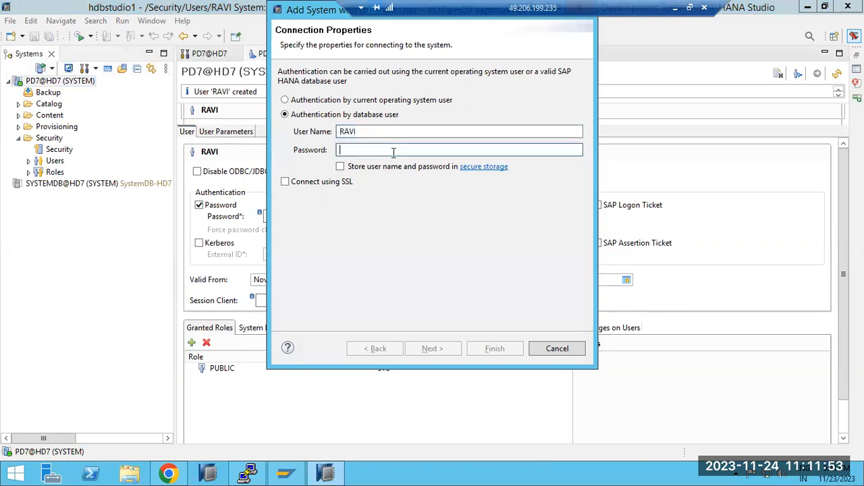
pyautogui.write('****')
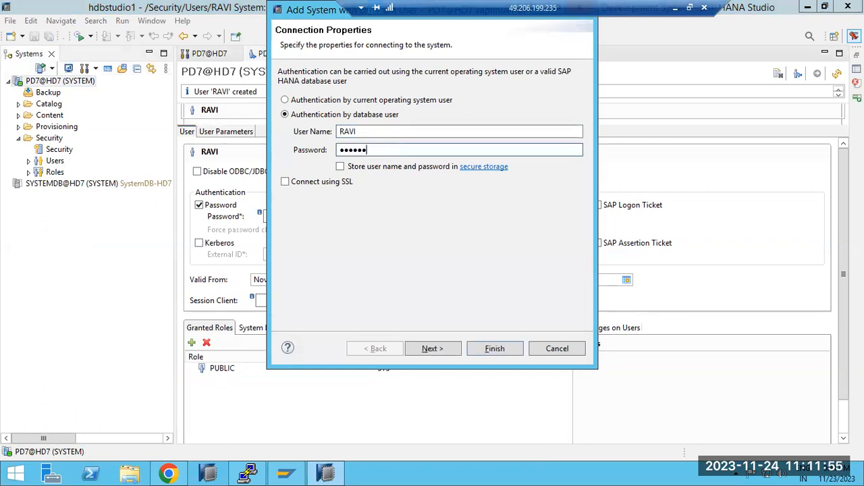
pyautogui.write('*****')
pyautogui.press('Return')
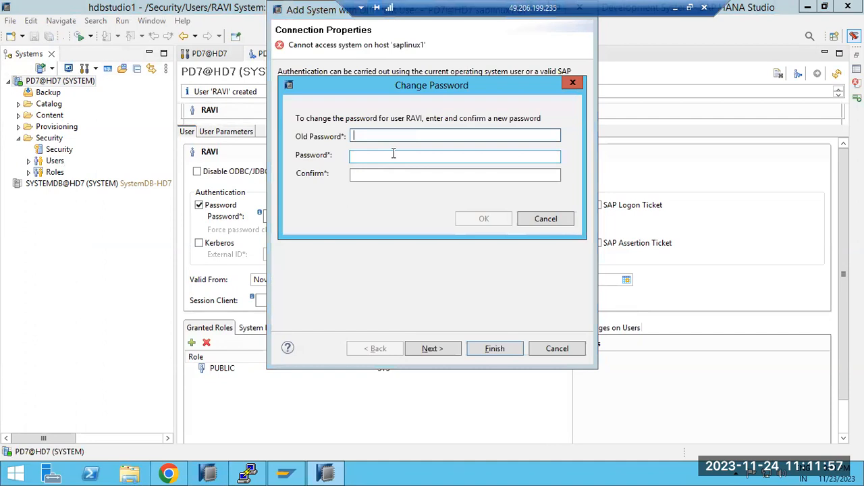
# Change the new user's password by entering the old password and a confirmed new one, and finish adding the system.
pyautogui.write('********')
pyautogui.click(393, 154)
pyautogui.write('*********')
pyautogui.press('Tab')
pyautogui.write('*****')
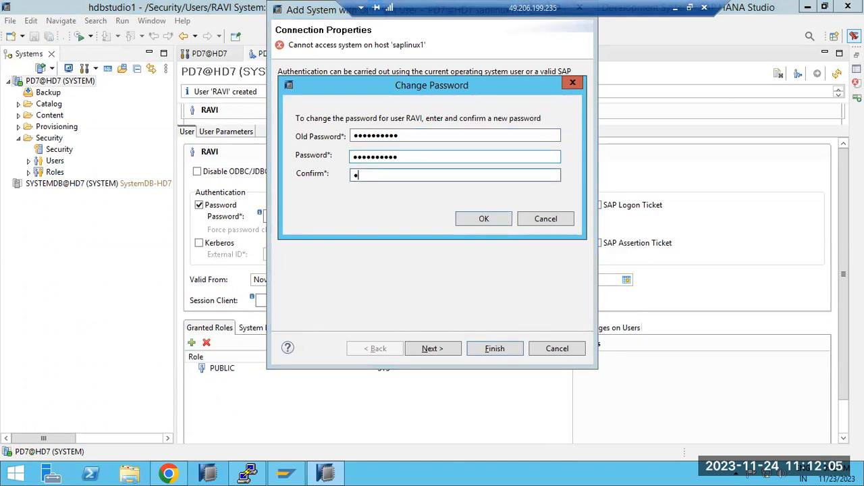
pyautogui.write('*****')
pyautogui.press('Return')
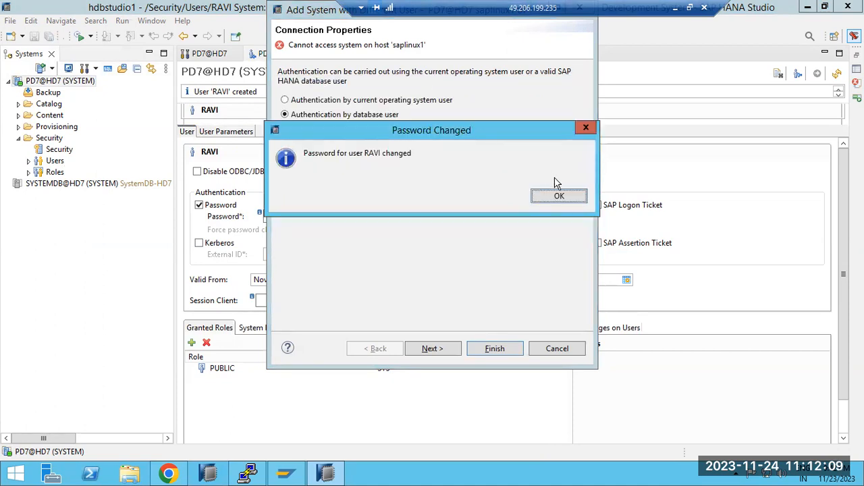
pyautogui.click(562, 201)
pyautogui.press('Return')
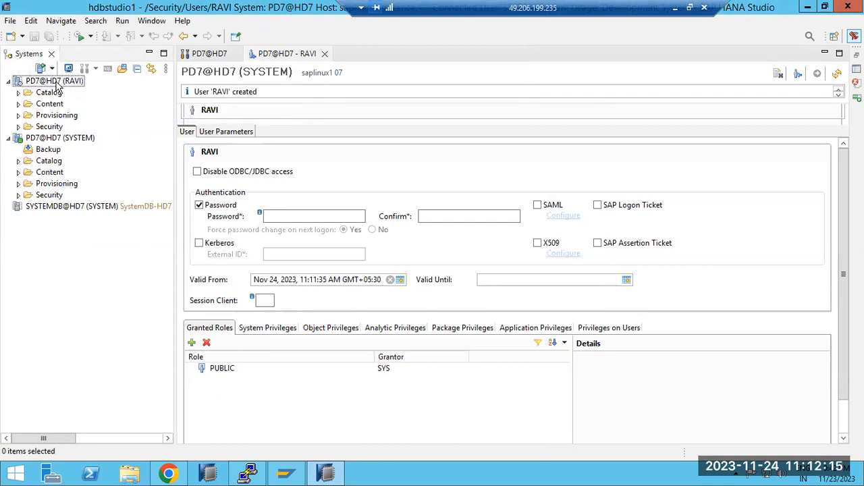
# Try to open the Administration editor for PD7@HD7 as the new database user, and expand that connection's Catalog folder.
pyautogui.doubleClick(56, 82)
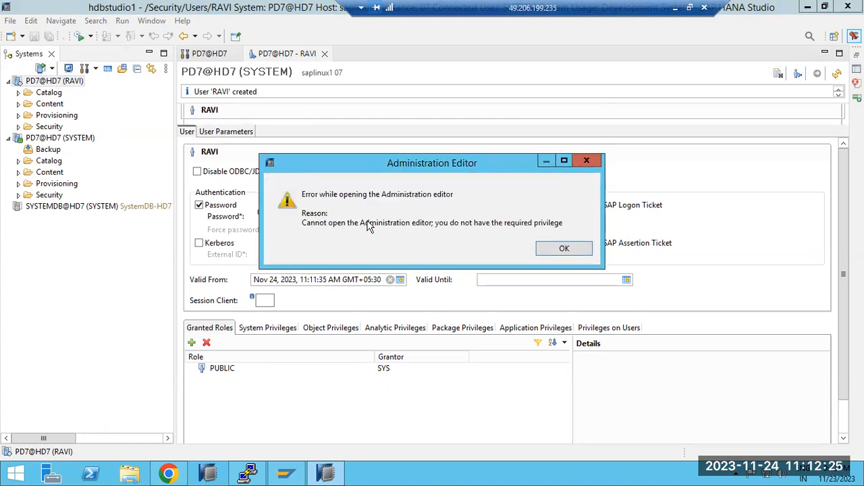
pyautogui.click(553, 250)
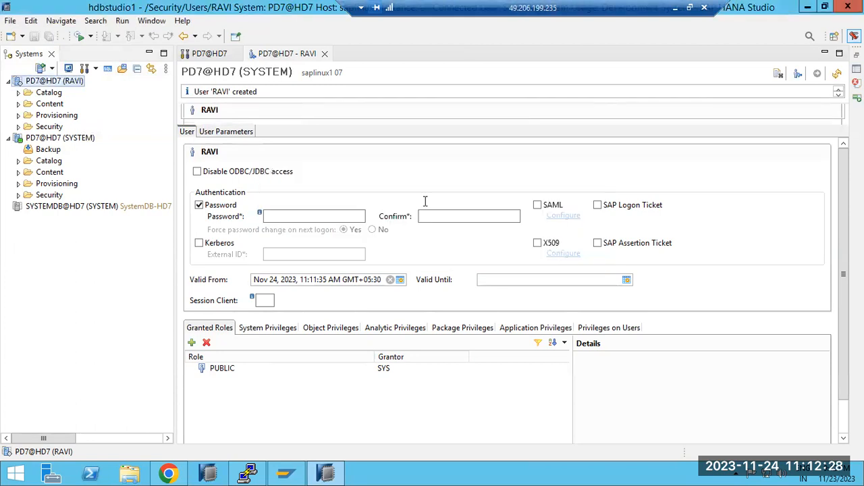
pyautogui.click(18, 92)
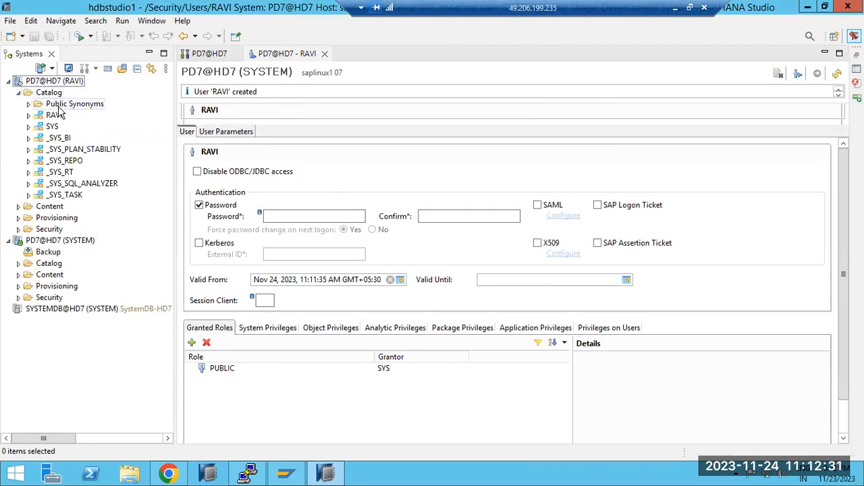
pyautogui.click(49, 95)
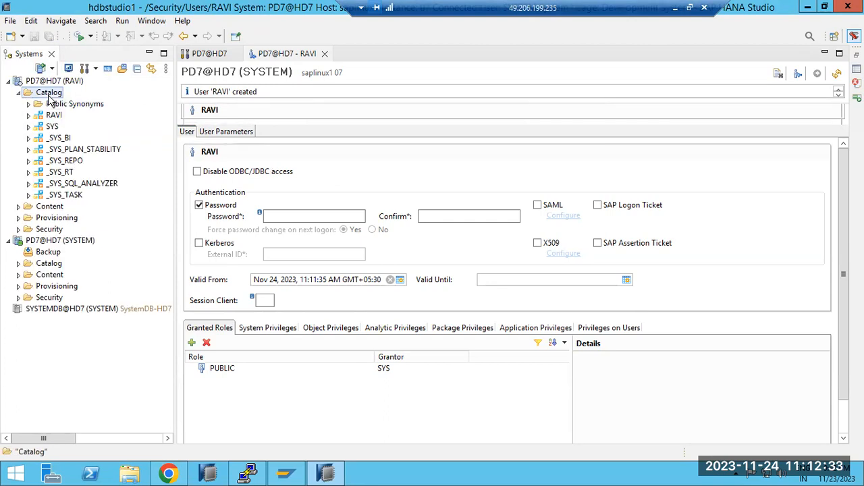
pyautogui.doubleClick(48, 81)
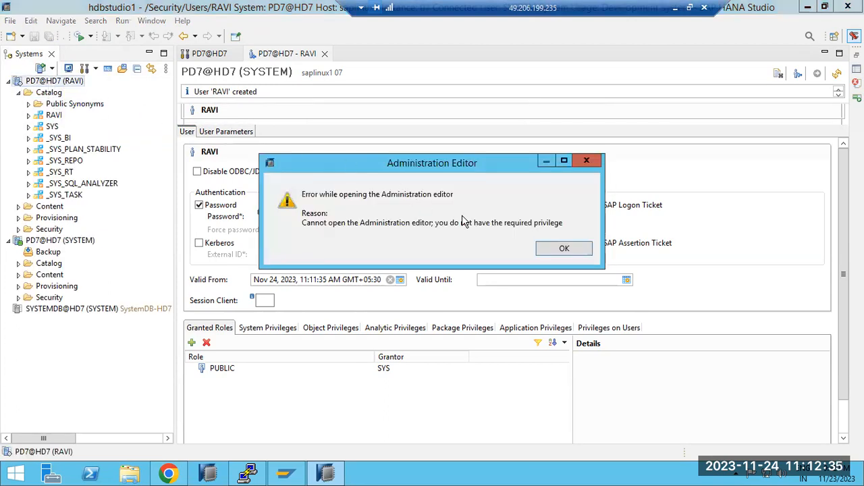
pyautogui.click(564, 249)
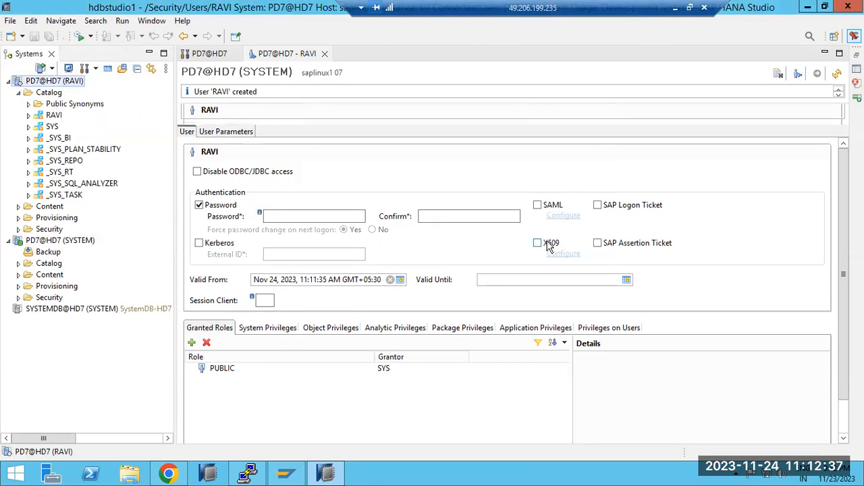
pyautogui.doubleClick(44, 83)
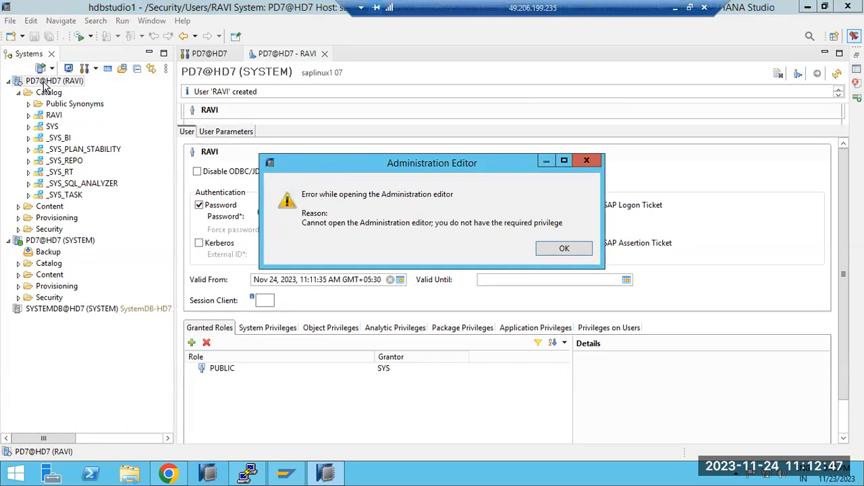
pyautogui.click(580, 250)
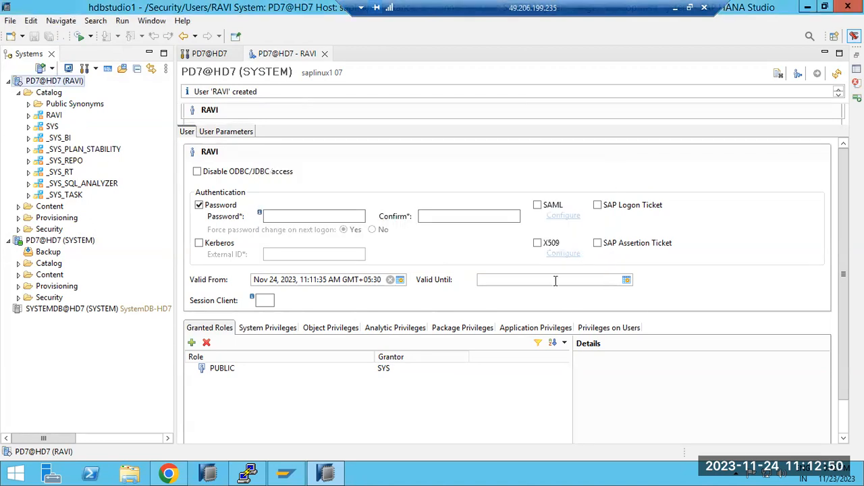
# View and close the Administration editor of PD7@HD7 (SYSTEM), and retry opening the one for the new user's connection.
pyautogui.doubleClick(62, 244)
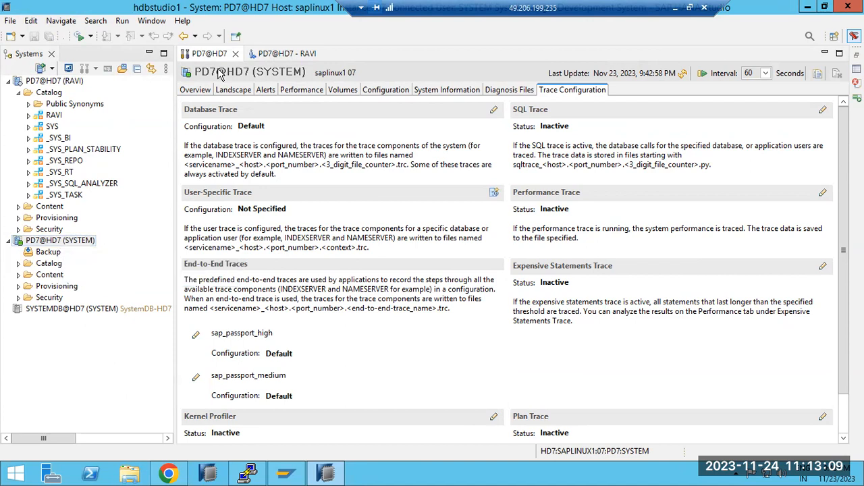
pyautogui.click(235, 54)
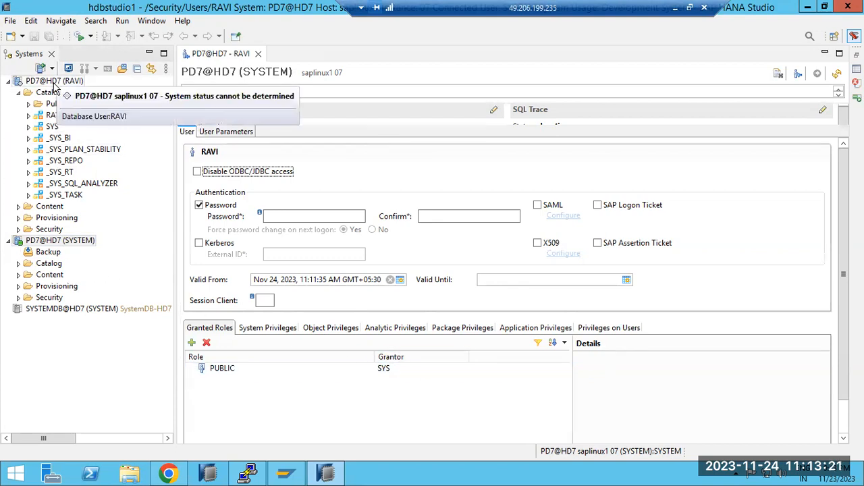
pyautogui.doubleClick(55, 83)
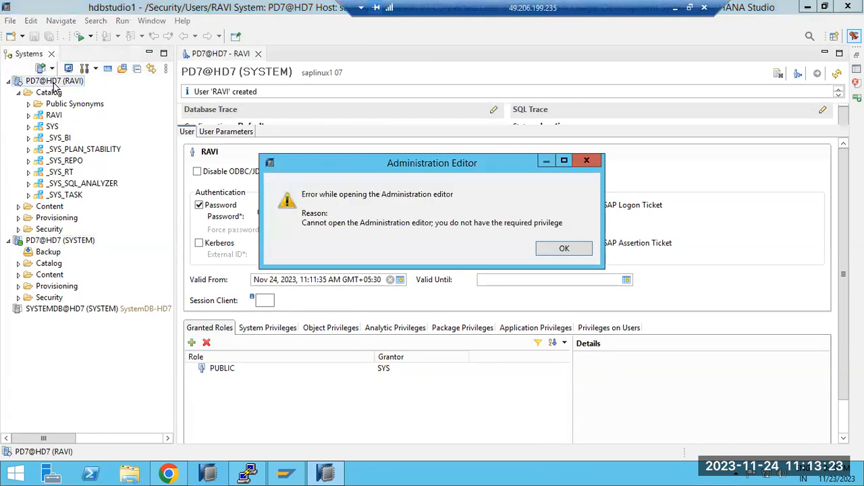
pyautogui.click(563, 249)
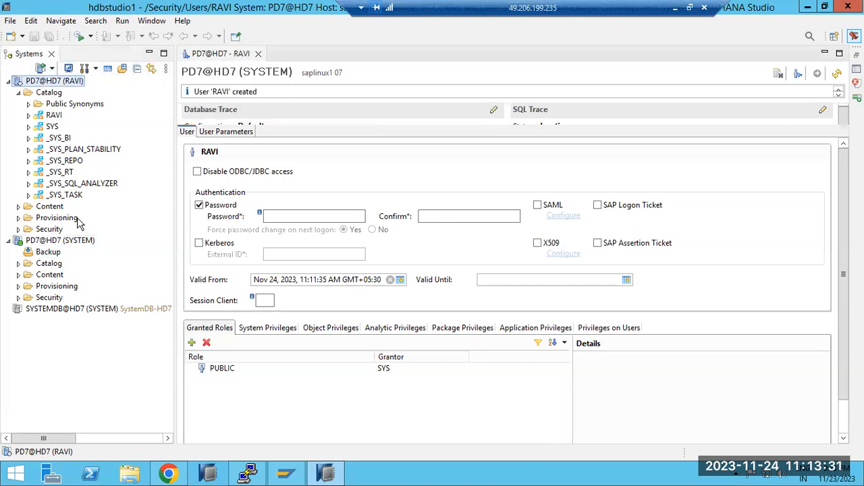
# Open a New Remote Source editor under Provisioning in the new user's connection and close it without creating a source.
pyautogui.click(37, 222)
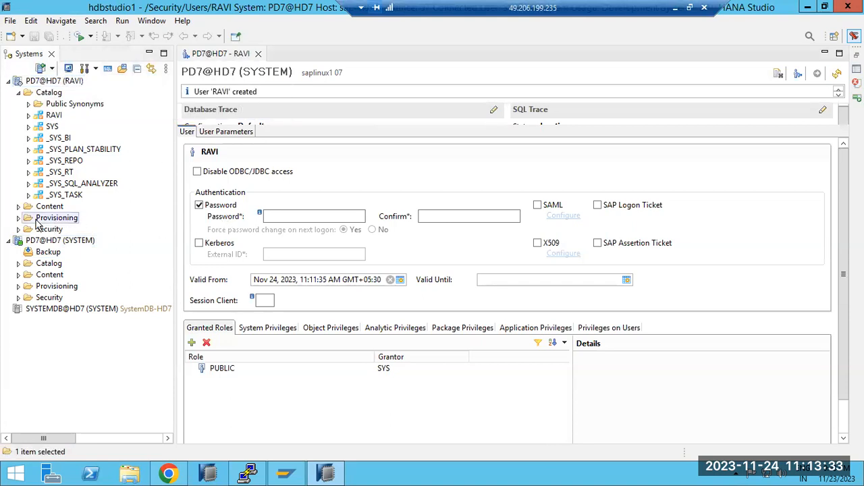
pyautogui.click(18, 217)
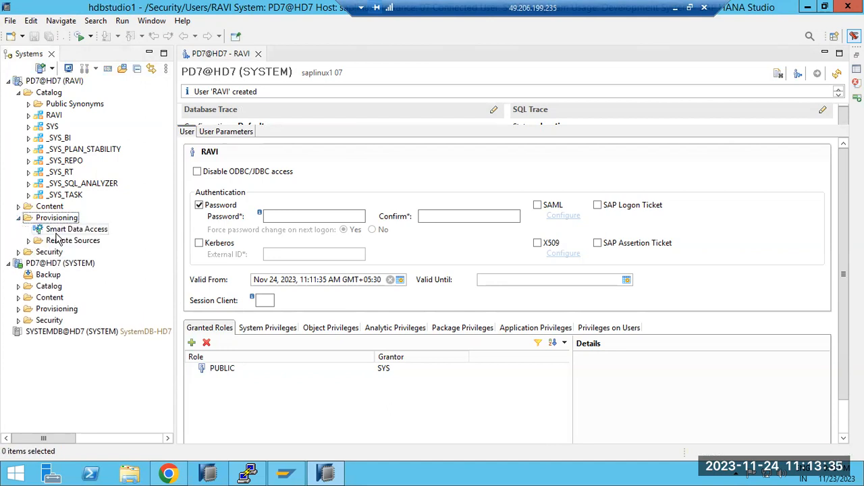
pyautogui.click(59, 240)
pyautogui.rightClick(59, 240)
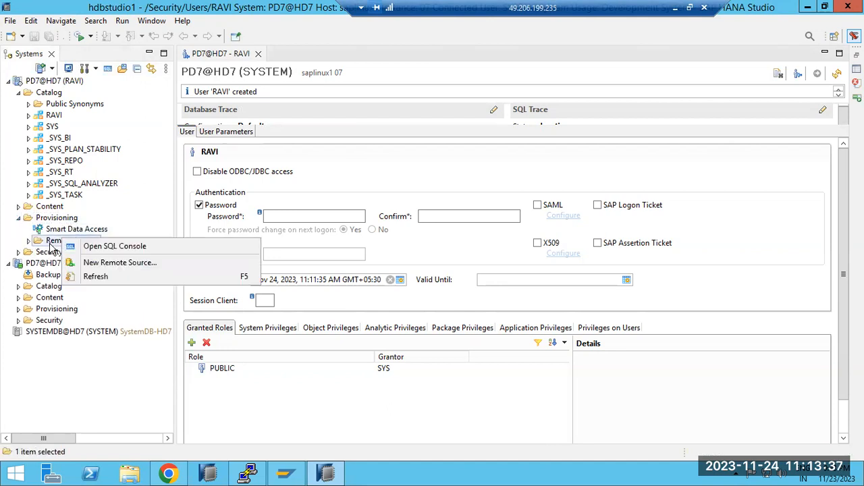
pyautogui.click(78, 263)
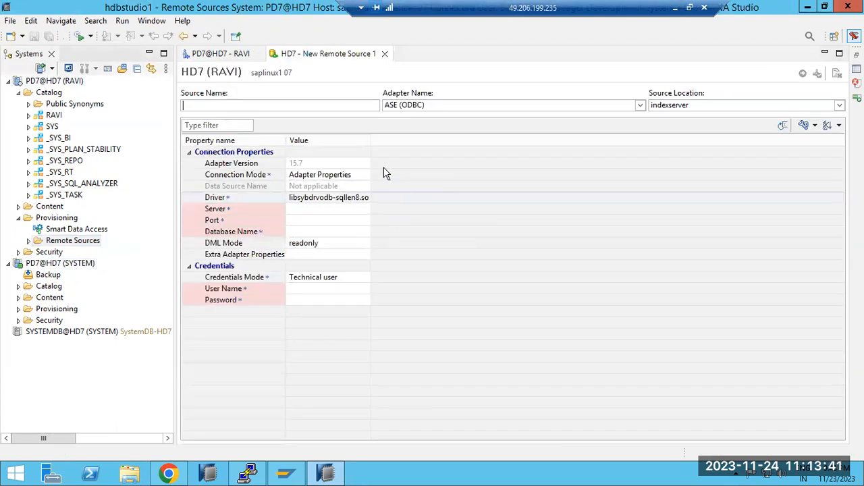
pyautogui.click(384, 54)
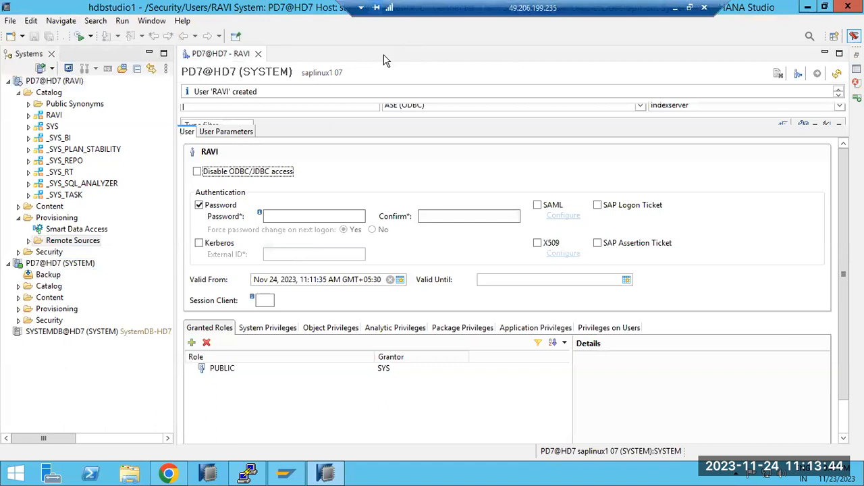
# Try to create a database user from the new user's connection, and collapse its Users, Security and Provisioning folders.
pyautogui.click(18, 252)
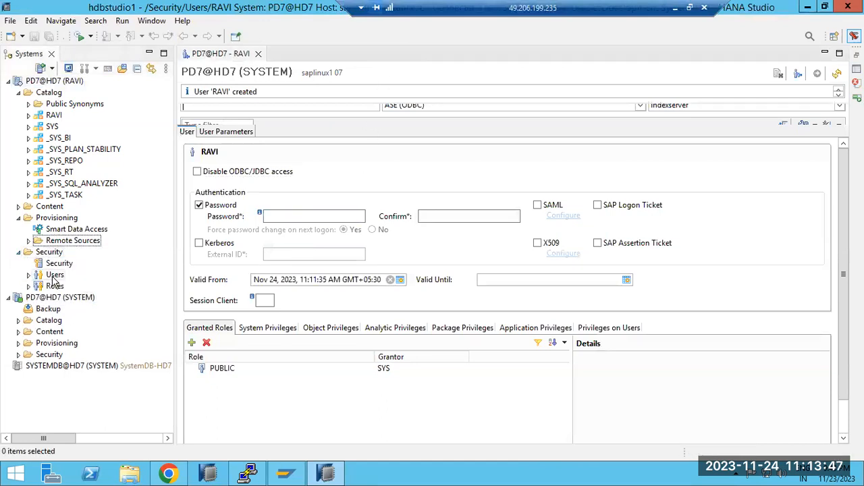
pyautogui.doubleClick(54, 277)
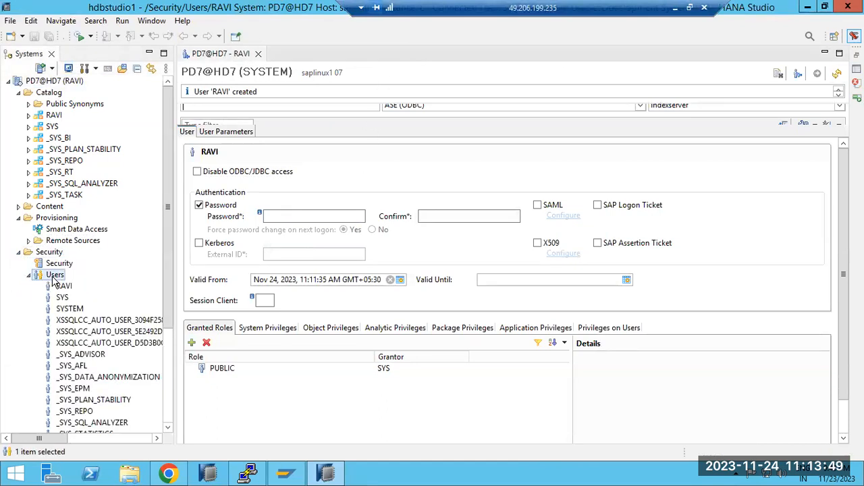
pyautogui.rightClick(54, 281)
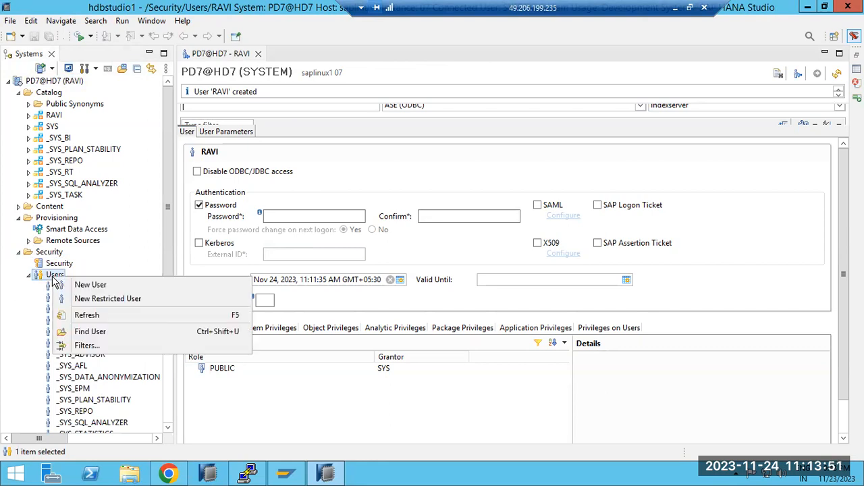
pyautogui.click(77, 284)
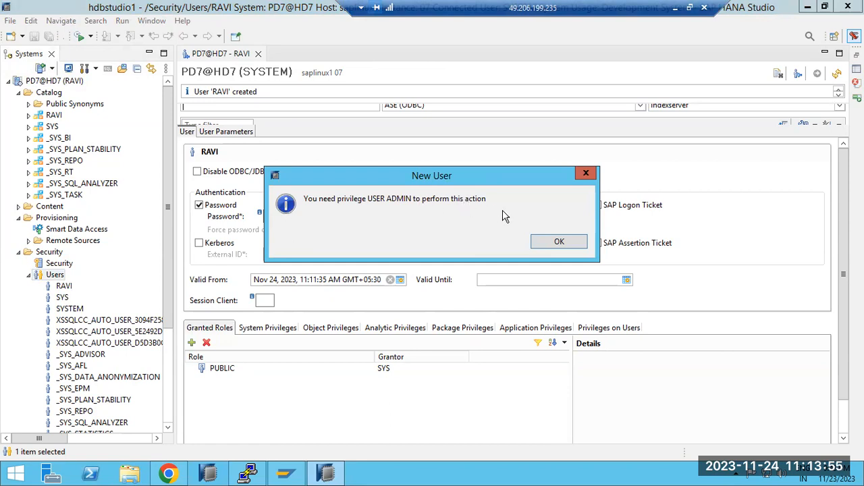
pyautogui.click(556, 241)
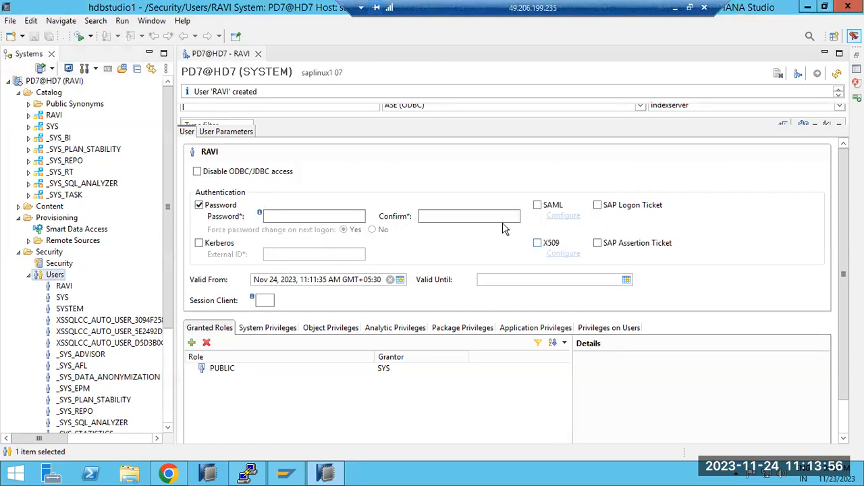
pyautogui.click(29, 275)
pyautogui.click(18, 251)
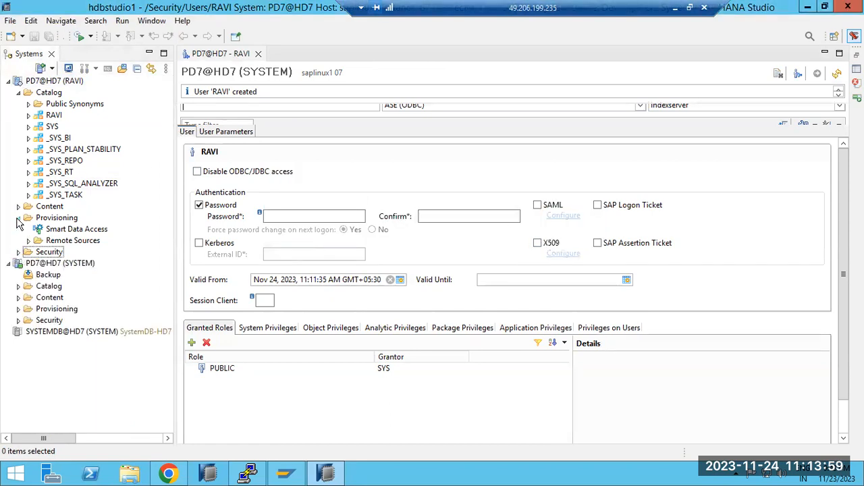
pyautogui.click(18, 218)
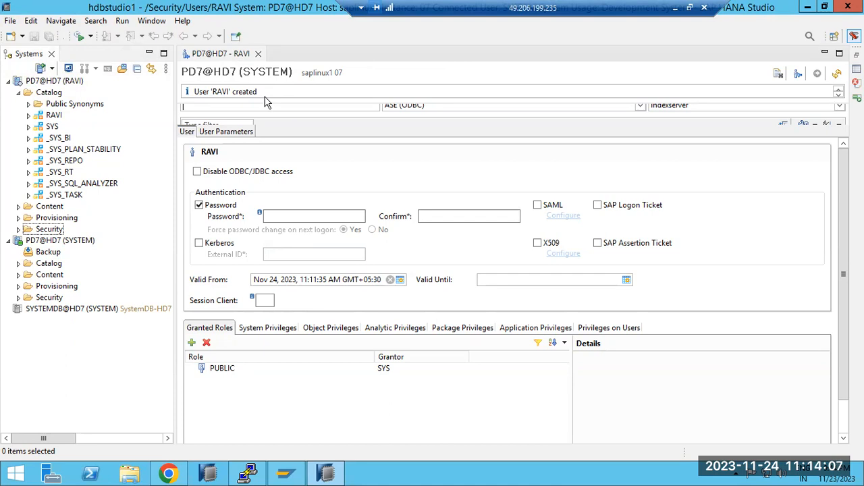
pyautogui.click(212, 92)
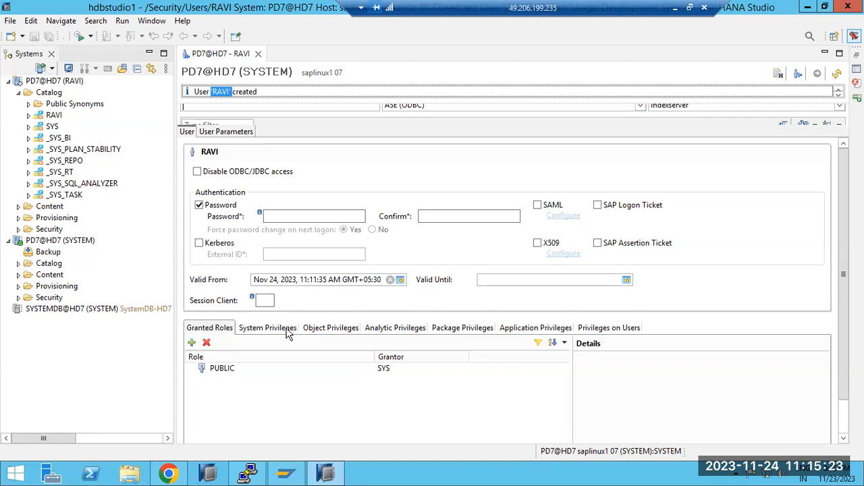
# Switch to the Paint notes and add a text box of about 855 × 486 px beside the security features list.
pyautogui.click(674, 7)
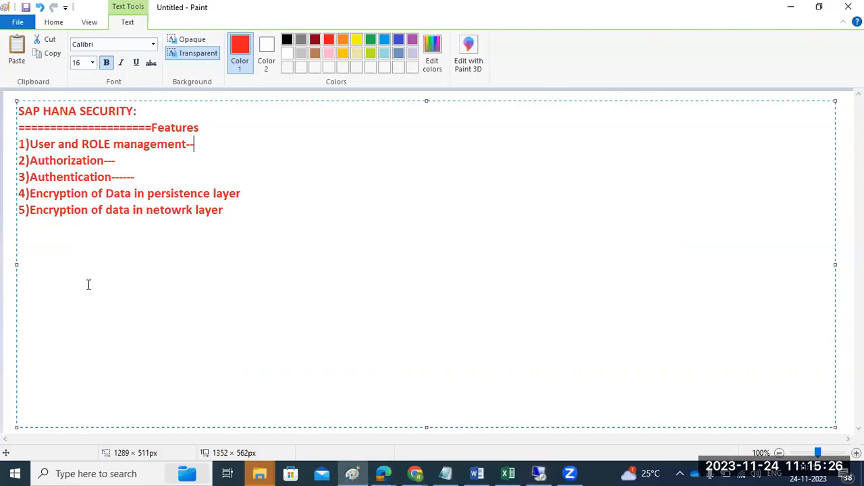
pyautogui.click(3, 276)
pyautogui.moveTo(251, 111); pyautogui.dragTo(791, 418)
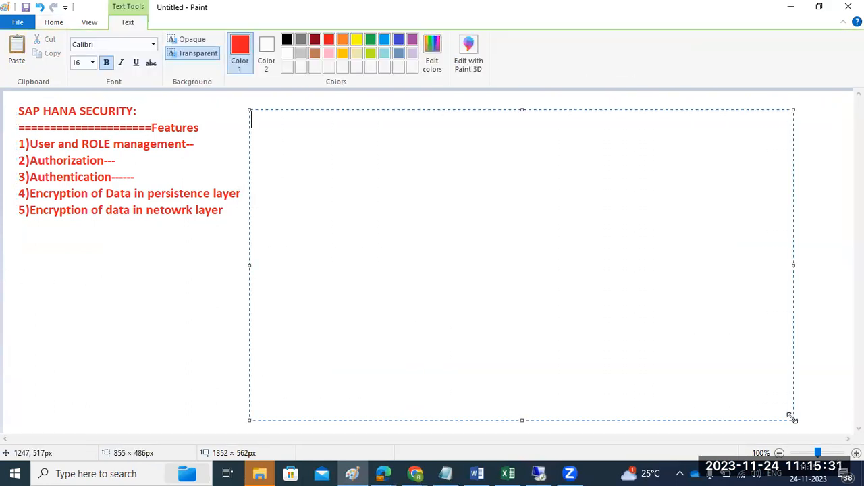
# Enter the heading "Privileges types :" in the new text box, with a line of "===============" beneath it.
pyautogui.write('Pri')
pyautogui.write('le==')
pyautogui.press('BackSpace')
pyautogui.press('BackSpace')
pyautogui.press('BackSpace')
pyautogui.write('vileges ')
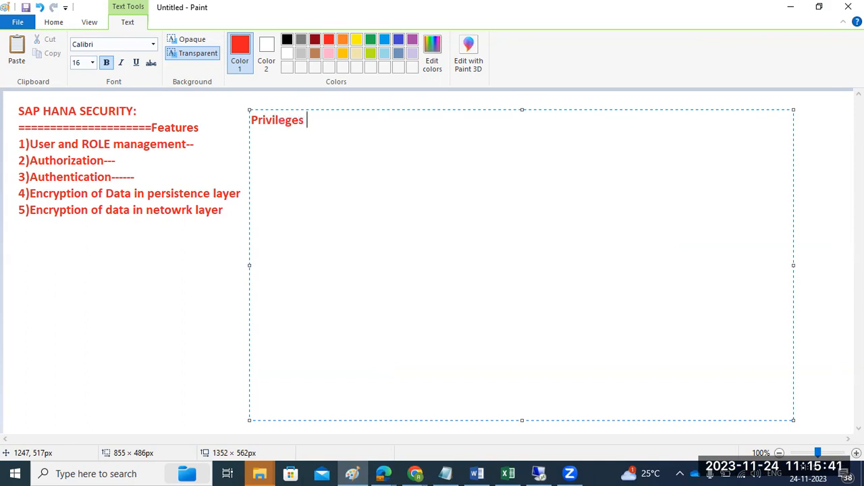
pyautogui.write('types :')
pyautogui.press('Return')
pyautogui.write('===============')
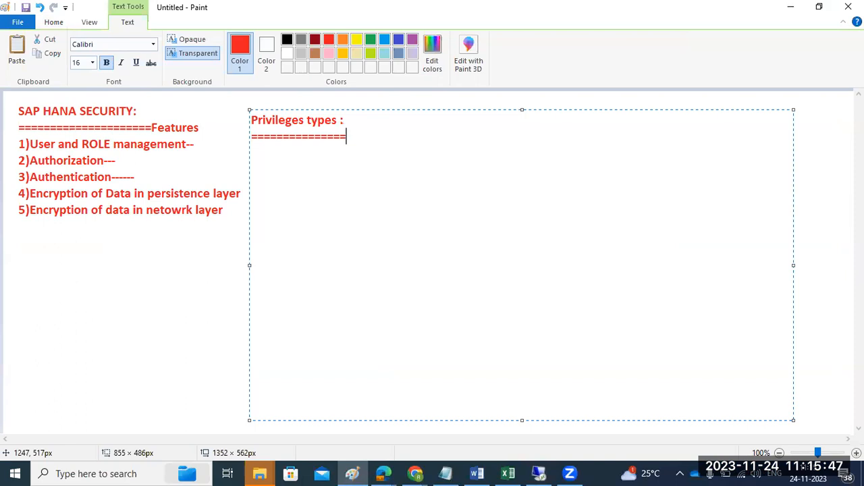
# List the first three privilege types under the heading: "1)System PRIV", "2)OBJECT PRIV" and "3)Analytic PRIV".
pyautogui.press('Return')
pyautogui.write('1)System')
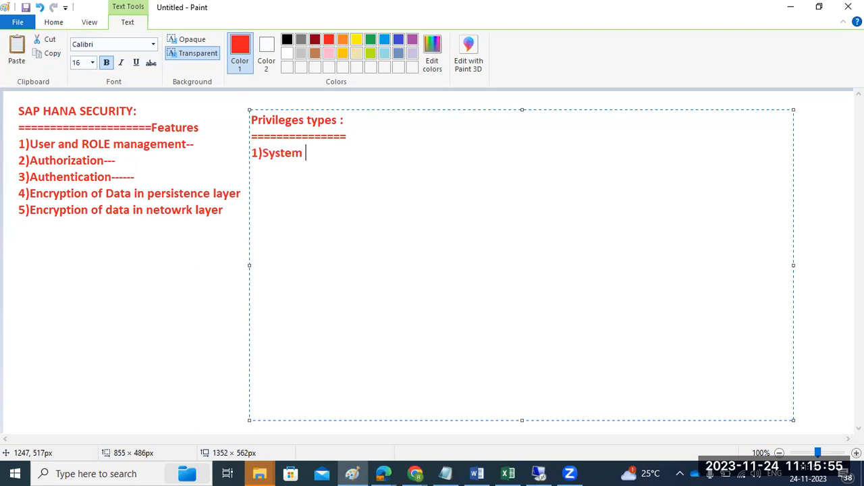
pyautogui.write(' PRIV')
pyautogui.press('Return')
pyautogui.write('2)OBJECT ')
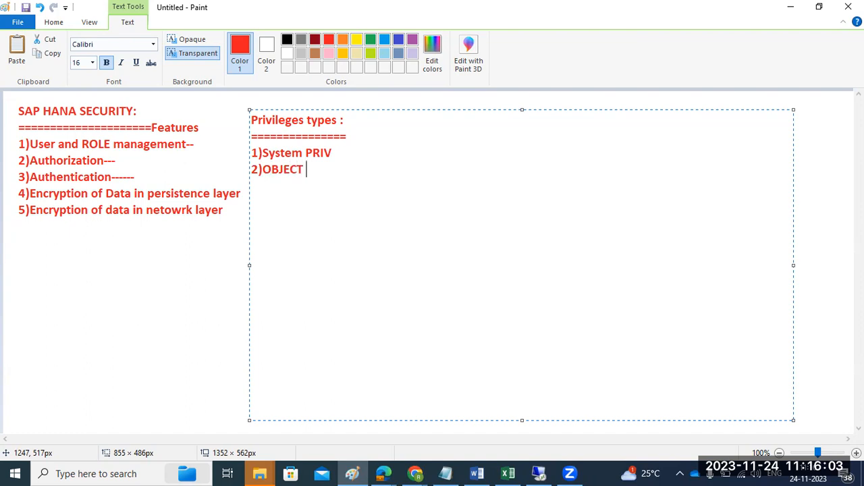
pyautogui.write('PRIV ')
pyautogui.write('3)')
pyautogui.write('Analyt')
pyautogui.write('ic PRIV')
# Continue the privilege list with "4)Package priv", "5)Application PRIV" and "6)PRIV on USERS".
pyautogui.press('Return')
pyautogui.write('4)')
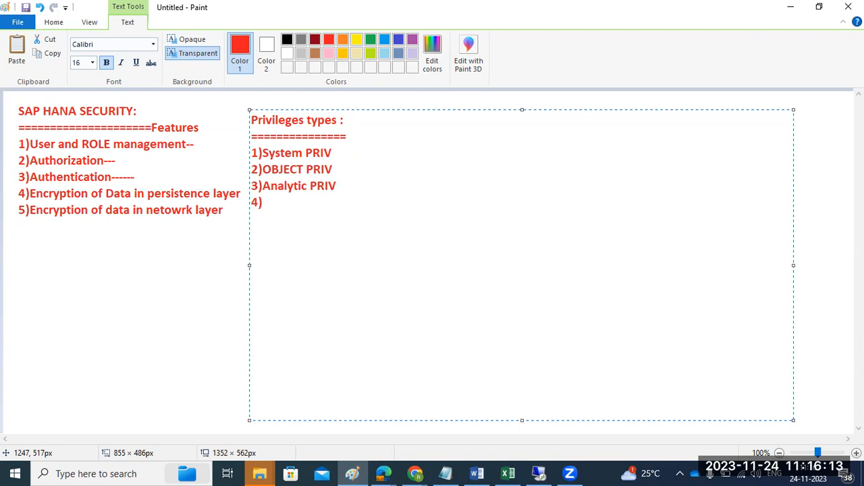
pyautogui.write('Package priv')
pyautogui.press('Return')
pyautogui.write('5)')
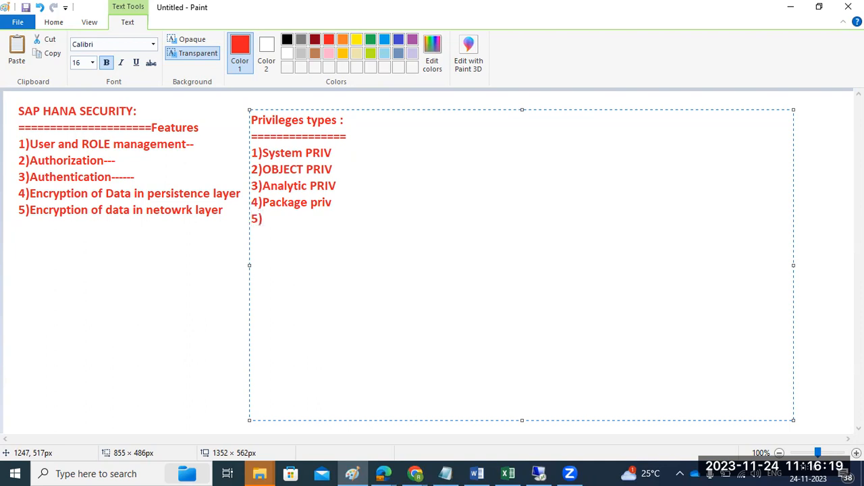
pyautogui.write('Application PRIV')
pyautogui.press('Return')
pyautogui.write('6)')
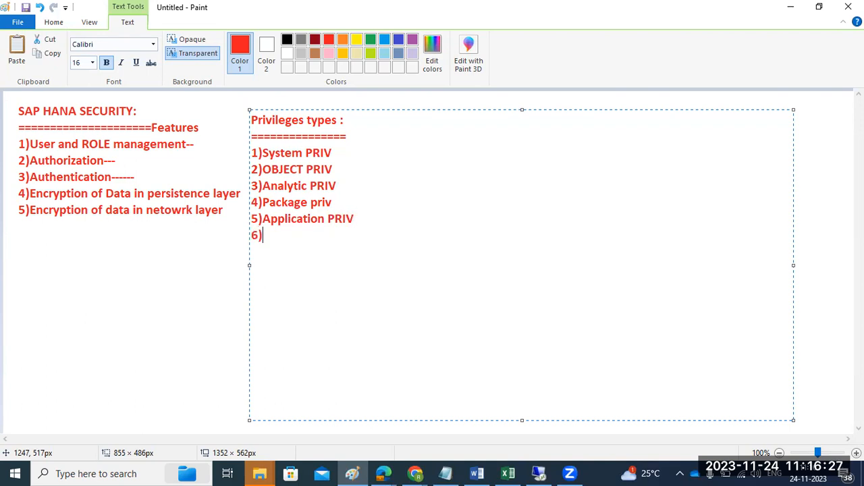
pyautogui.write('PRIV on USERS')
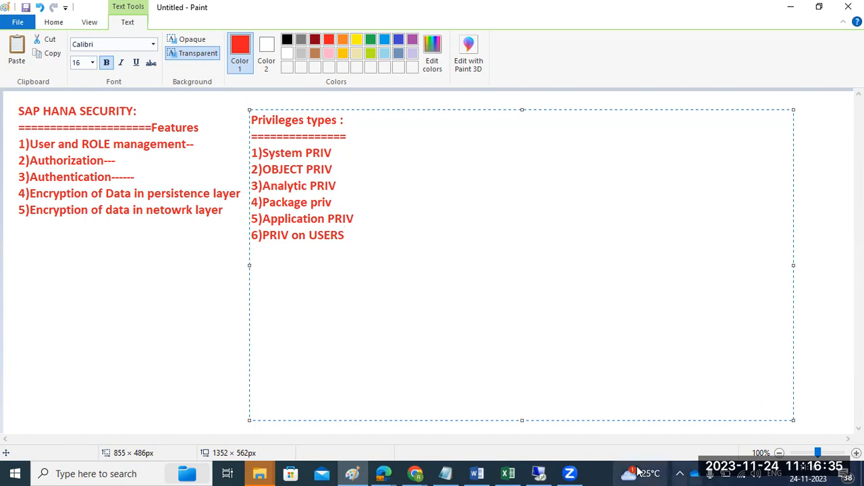
# Switch to SAP HANA Studio and add the USER ADMIN system privilege to the new database user.
pyautogui.click(534, 471)
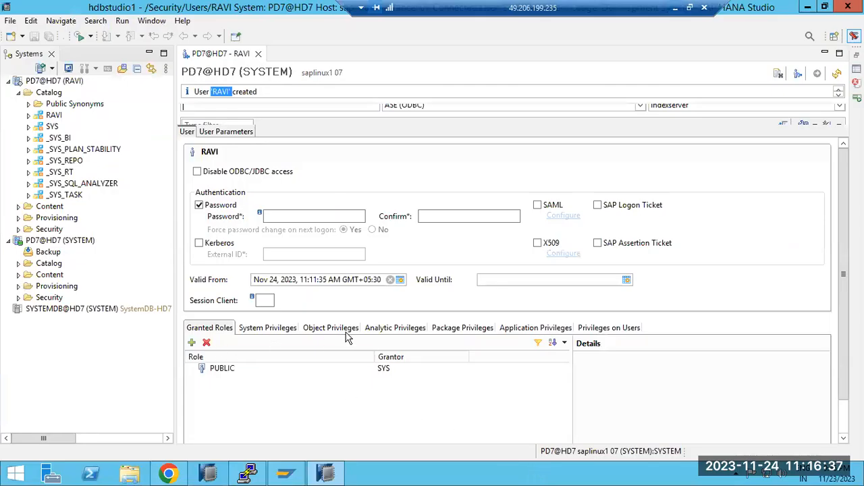
pyautogui.click(270, 329)
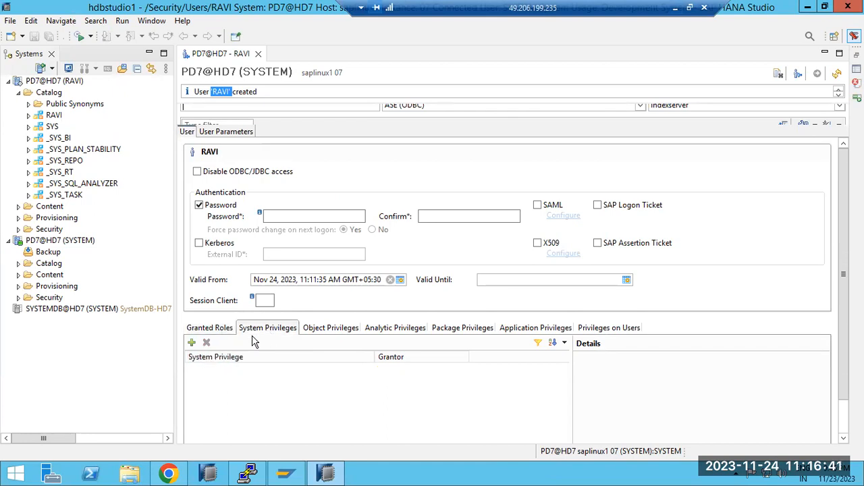
pyautogui.click(192, 343)
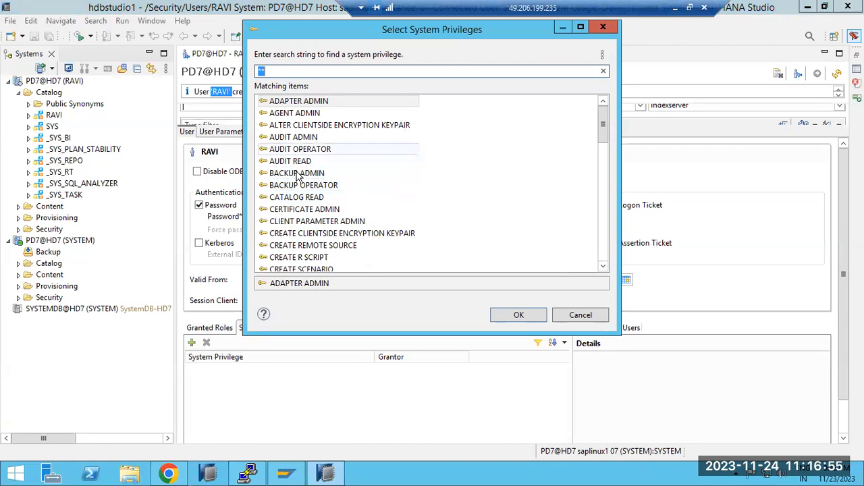
pyautogui.click(313, 235)
pyautogui.scroll(-15, 312, 236)
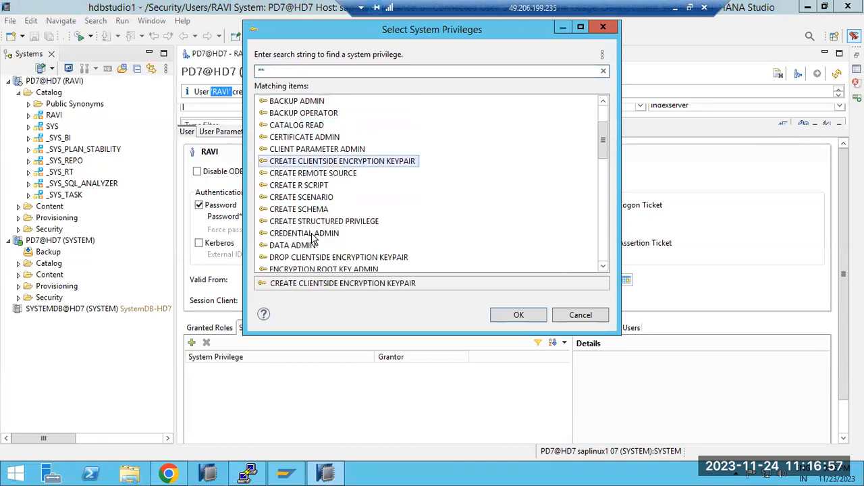
pyautogui.scroll(-3, 313, 236)
pyautogui.scroll(2, 312, 237)
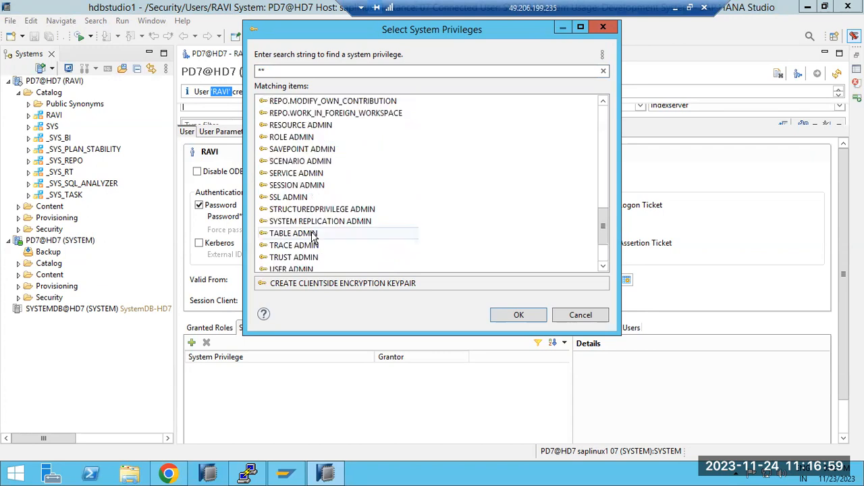
pyautogui.scroll(15, 313, 237)
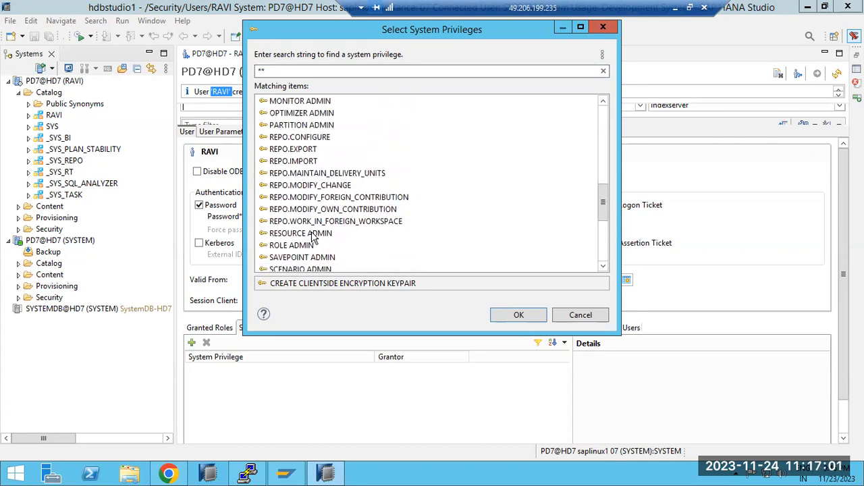
pyautogui.scroll(-20, 312, 236)
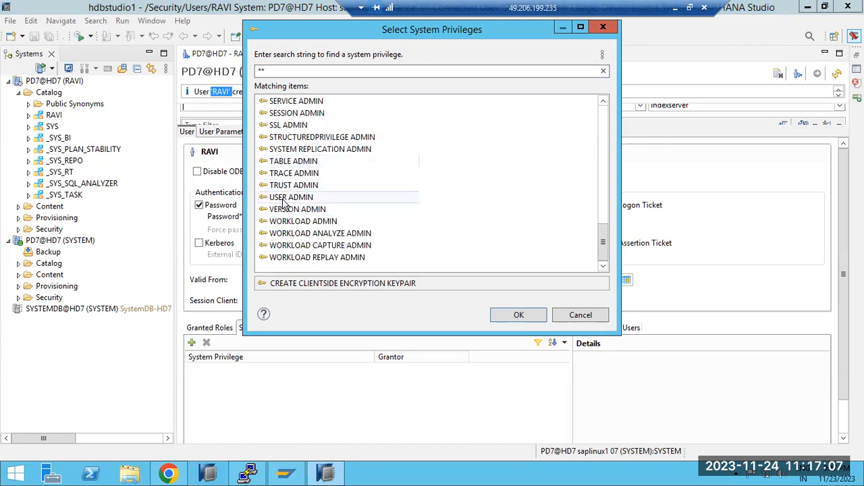
pyautogui.doubleClick(287, 197)
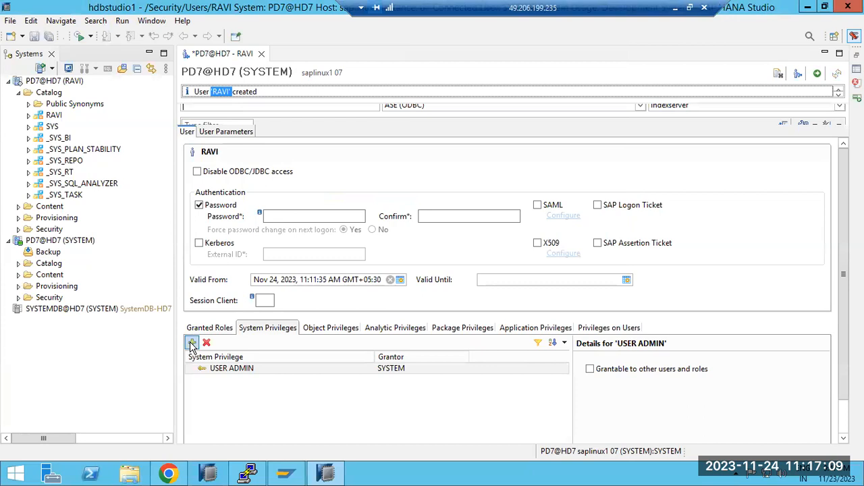
# Add the CATALOG READ, BACKUP ADMIN and CREATE R SCRIPT system privileges to the user and deploy the changes.
pyautogui.click(192, 343)
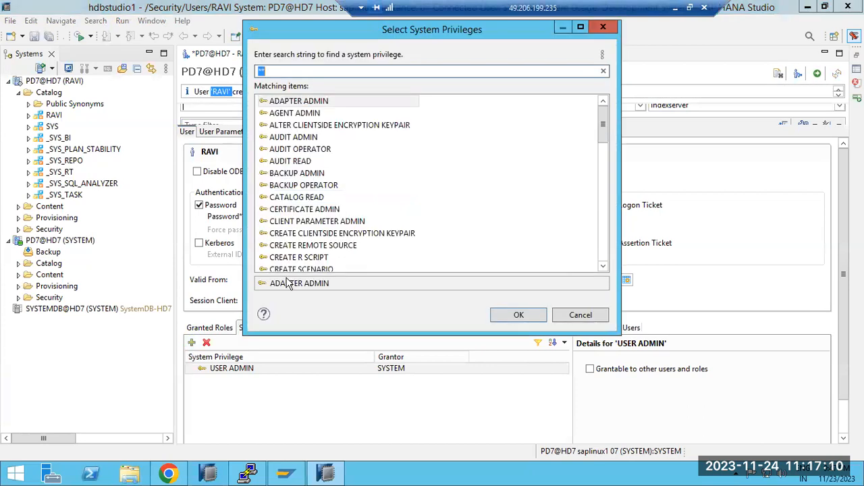
pyautogui.doubleClick(297, 199)
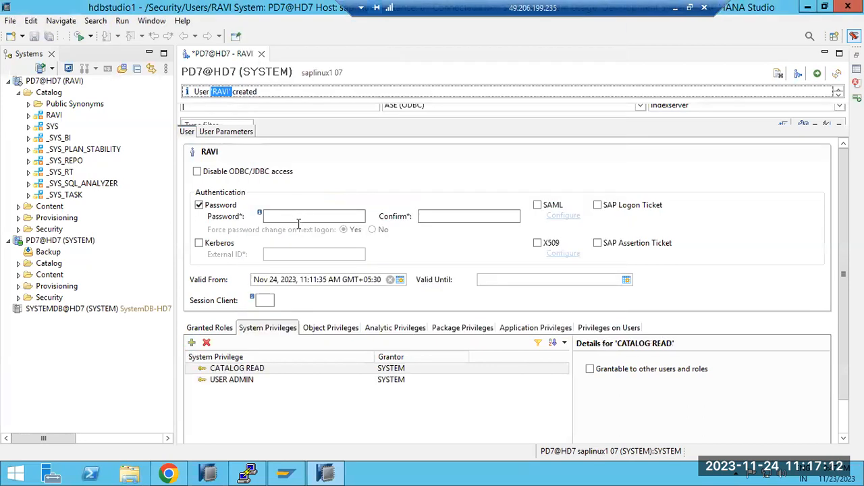
pyautogui.click(192, 343)
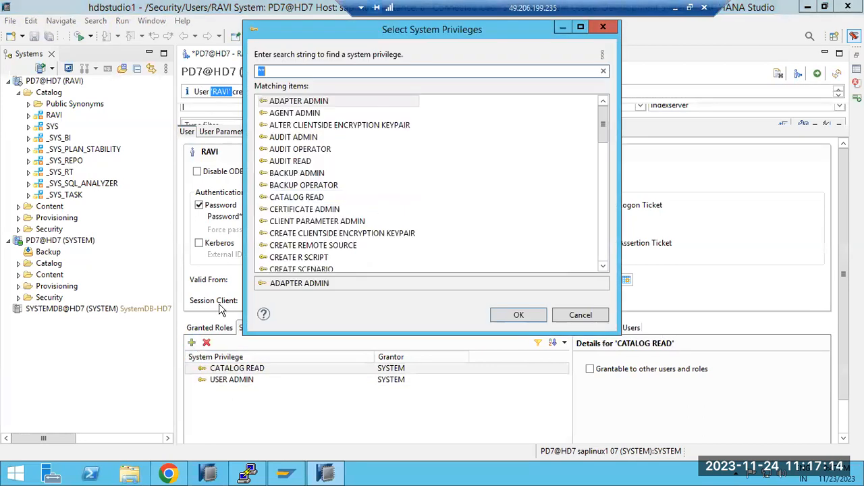
pyautogui.doubleClick(297, 174)
pyautogui.click(192, 343)
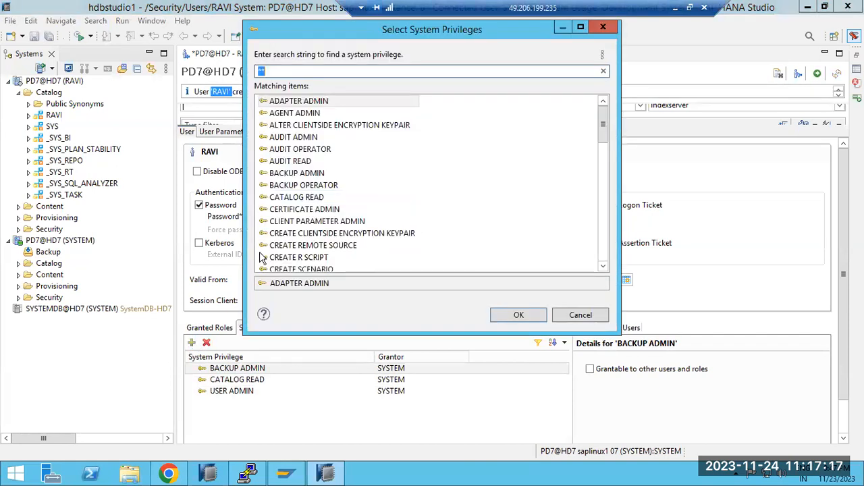
pyautogui.doubleClick(300, 257)
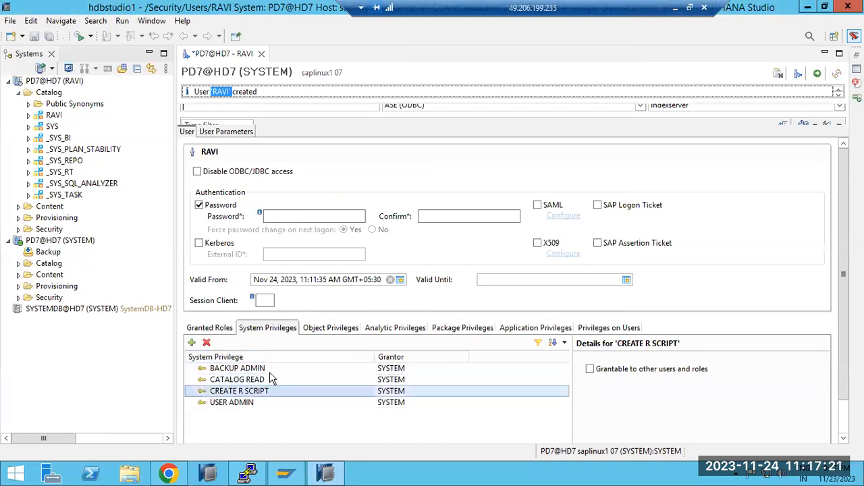
pyautogui.click(818, 75)
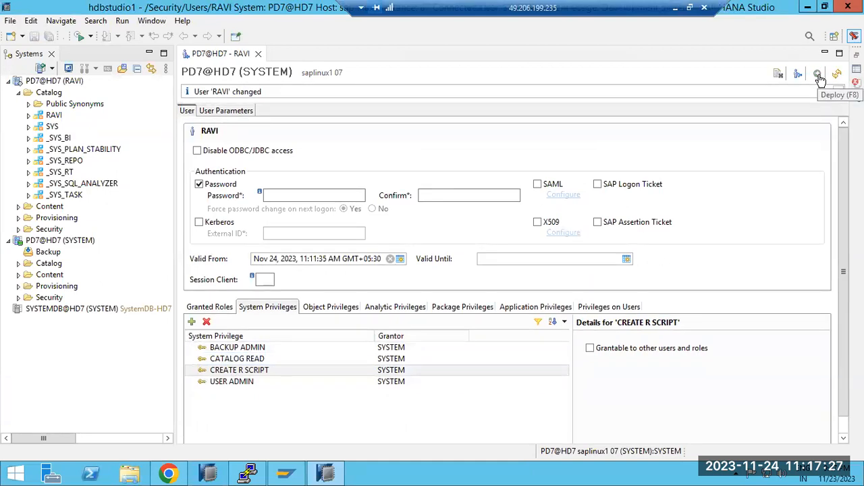
# Open the administration overview of PD7@HD7 under the new user's connection and compare it with the user's granted privileges.
pyautogui.click(36, 81)
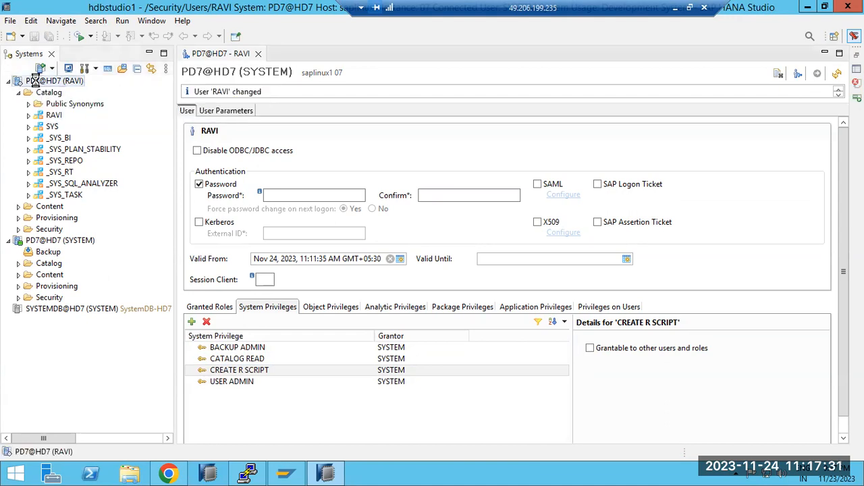
pyautogui.doubleClick(36, 81)
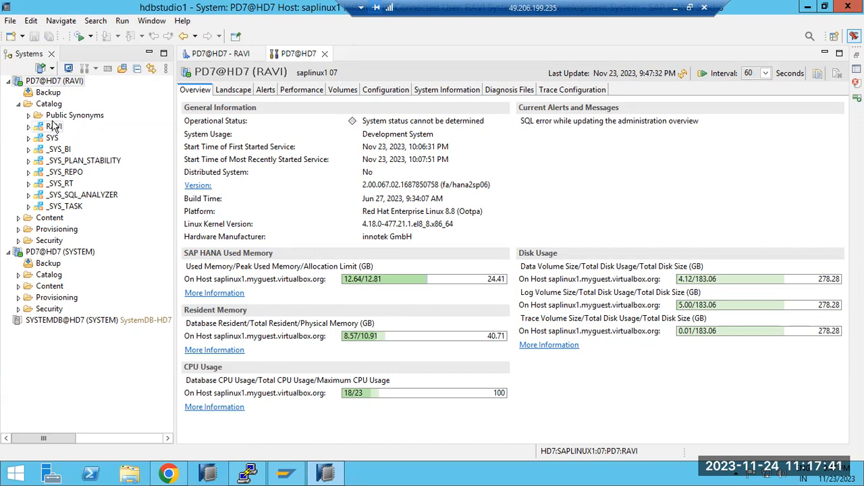
pyautogui.click(215, 54)
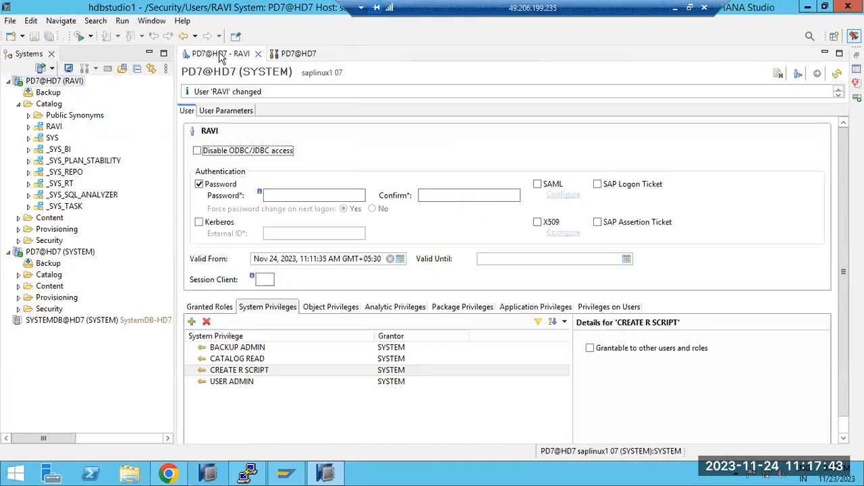
pyautogui.click(302, 57)
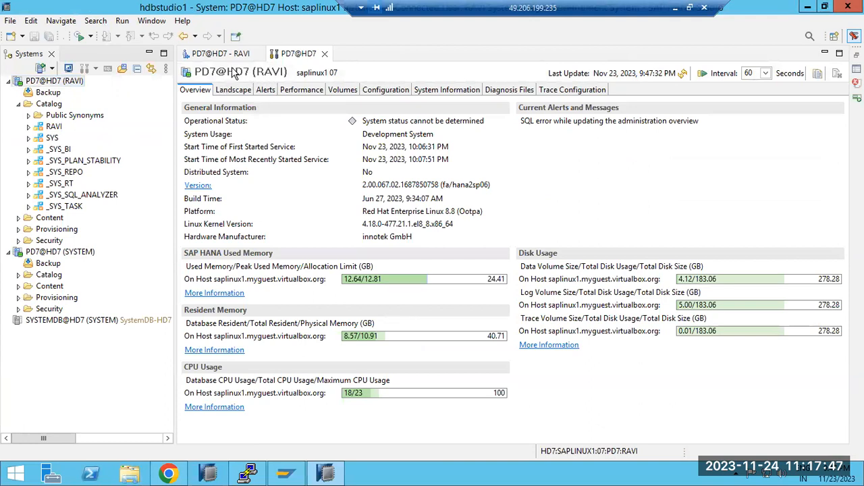
pyautogui.click(216, 57)
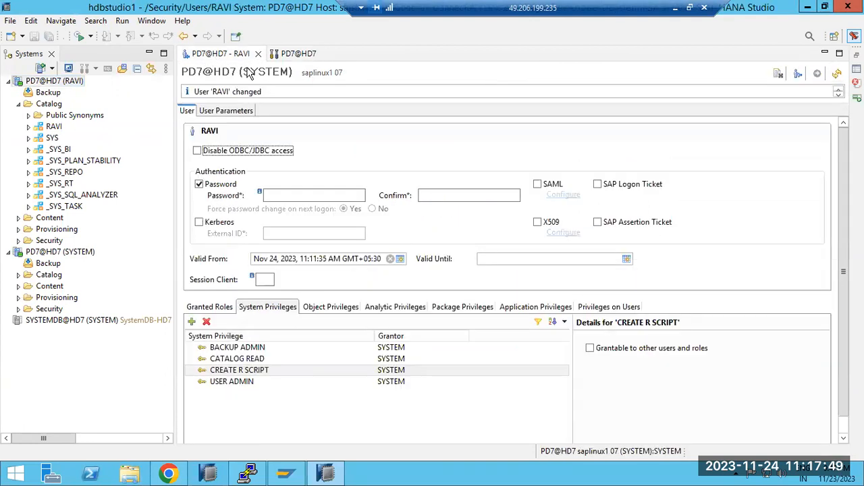
pyautogui.click(285, 60)
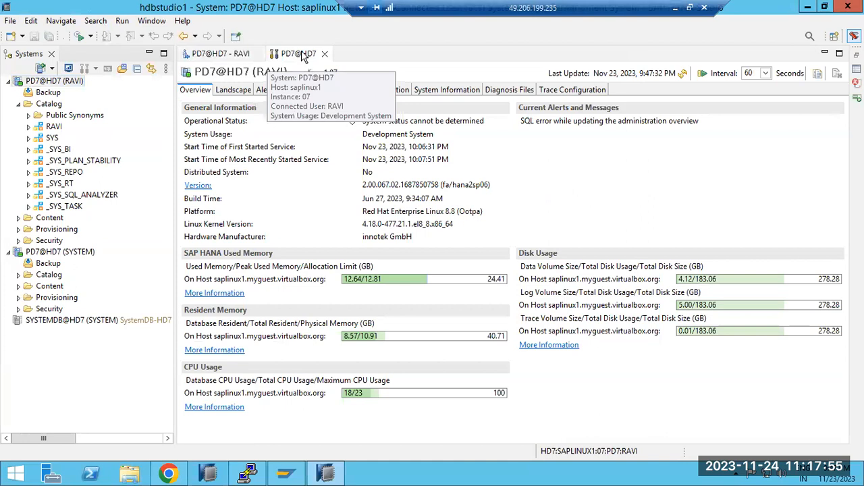
pyautogui.click(233, 54)
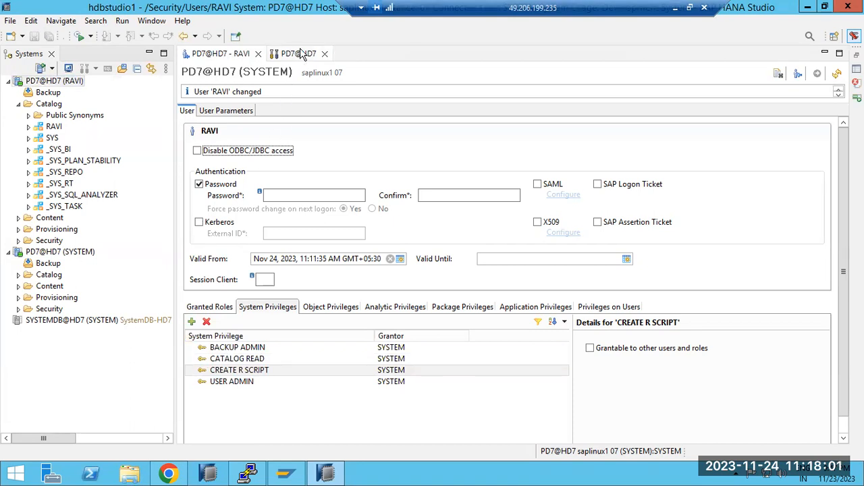
# Remove USER ADMIN, CREATE R SCRIPT, CATALOG READ and BACKUP ADMIN from the user's system privileges and deploy the changes.
pyautogui.click(220, 382)
pyautogui.click(207, 322)
pyautogui.click(222, 370)
pyautogui.click(207, 322)
pyautogui.click(222, 360)
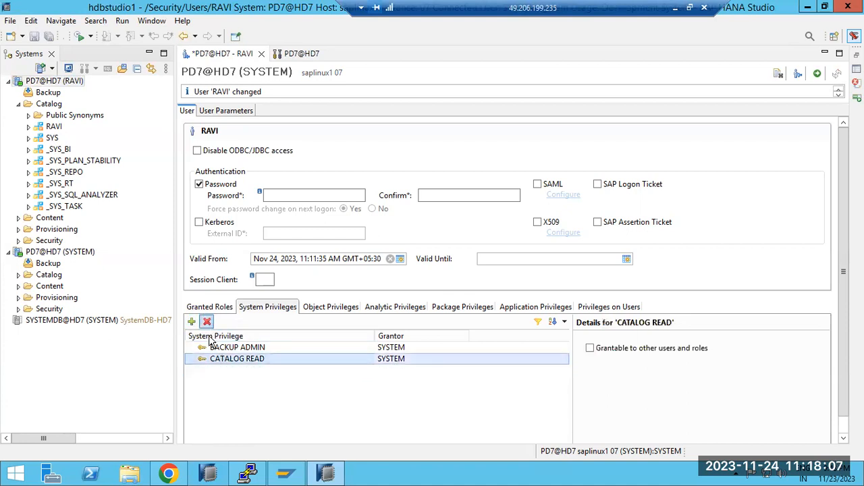
pyautogui.click(207, 322)
pyautogui.click(207, 322)
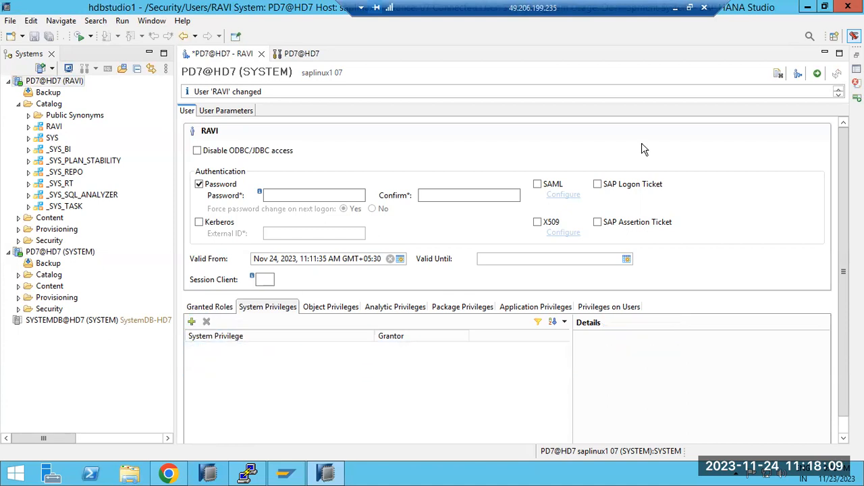
pyautogui.click(816, 73)
# Close the PD7@HD7 administration overview and try to reopen it with the new user's connection.
pyautogui.click(307, 54)
pyautogui.click(324, 54)
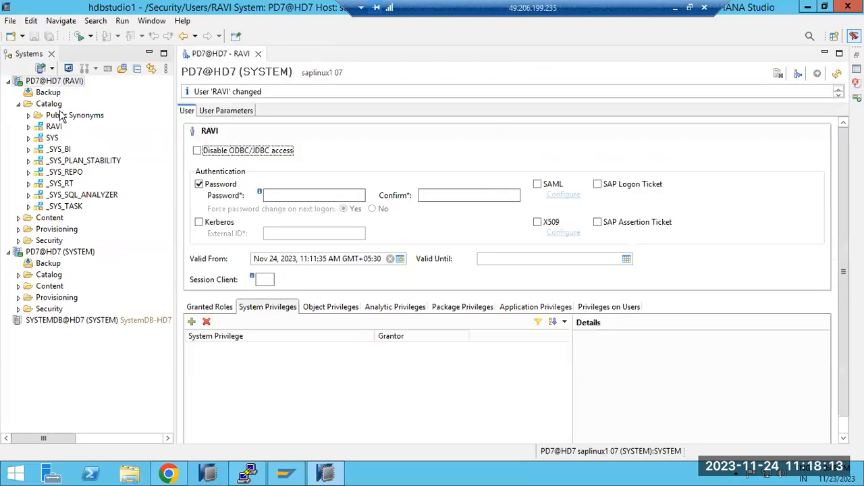
pyautogui.doubleClick(49, 81)
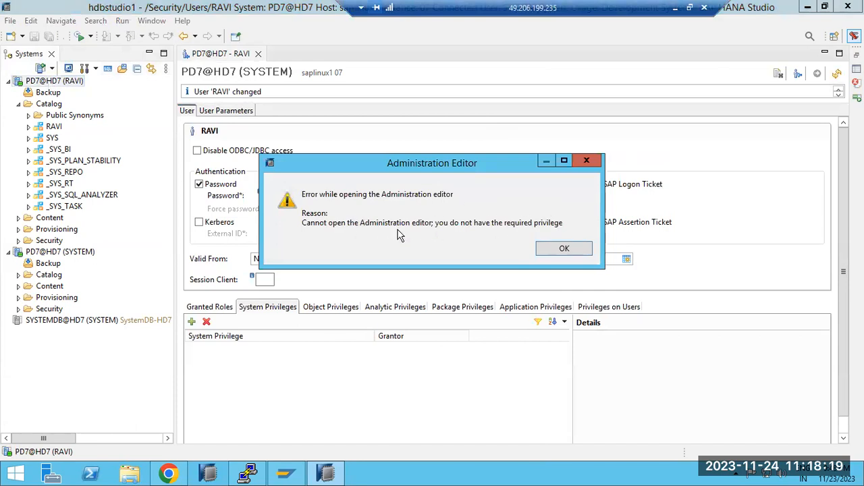
pyautogui.click(564, 249)
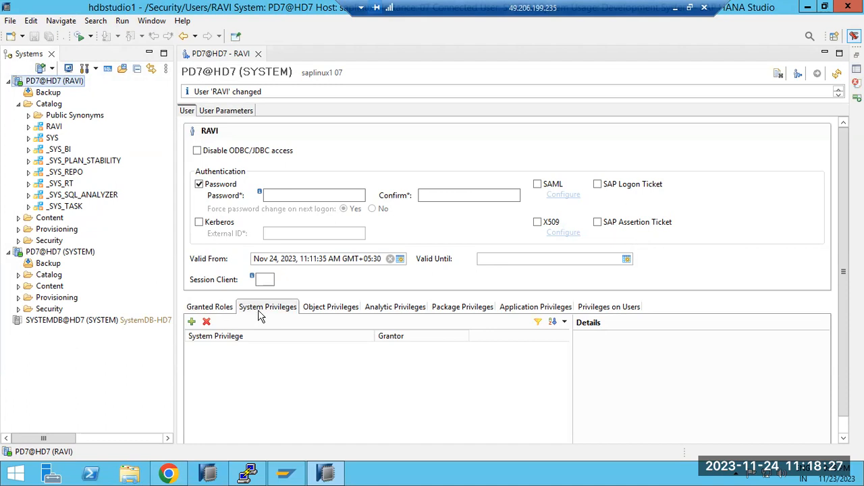
# Browse the system privileges available for the user without adding any.
pyautogui.click(192, 322)
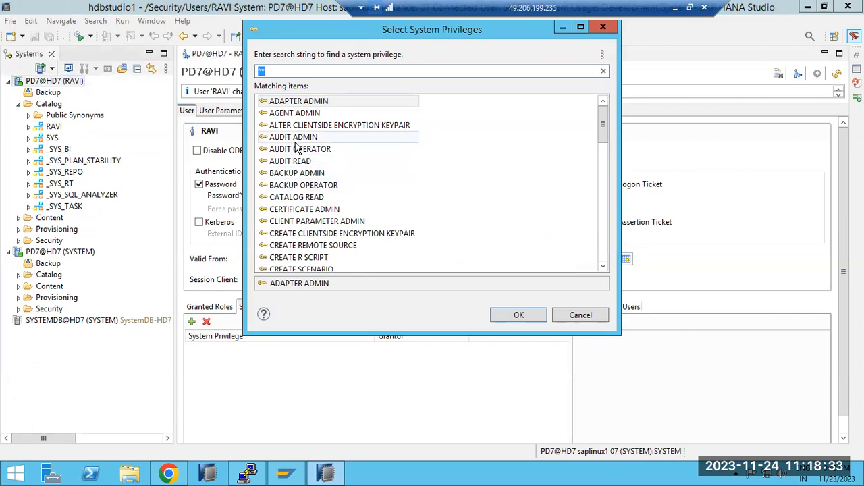
pyautogui.click(297, 246)
pyautogui.scroll(-5, 297, 246)
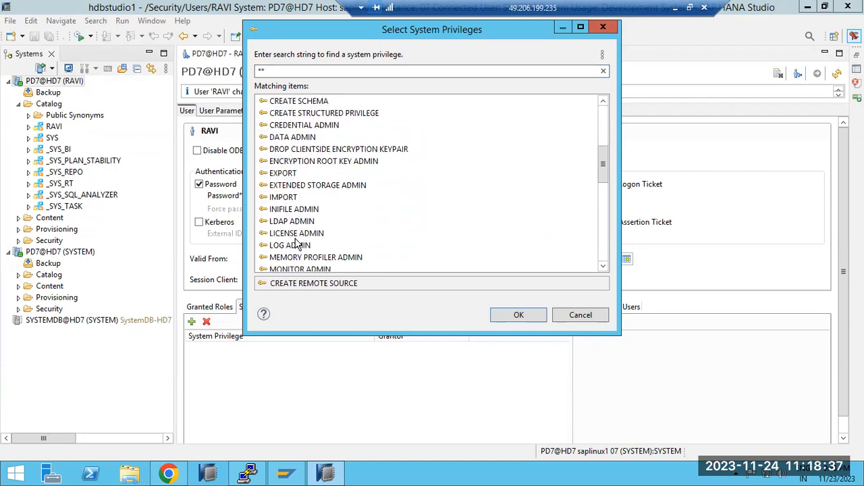
pyautogui.scroll(5, 297, 246)
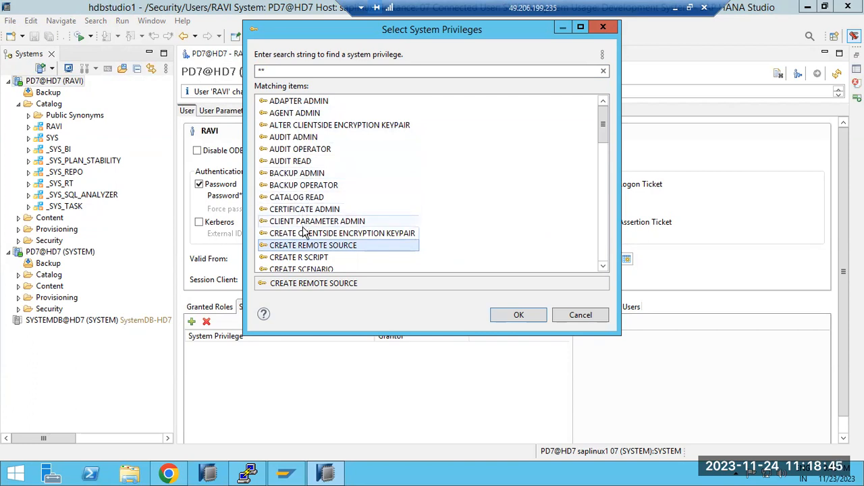
pyautogui.click(579, 315)
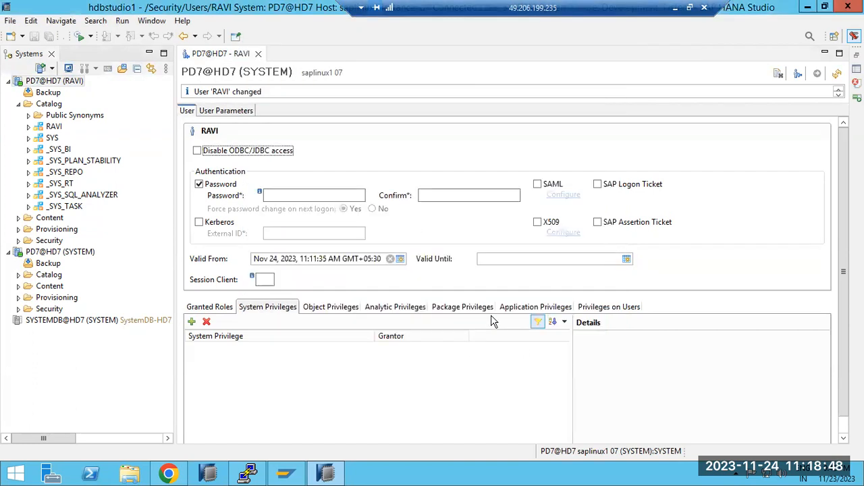
# Add the _SYS_BIC catalog object to the user's object privileges.
pyautogui.click(330, 308)
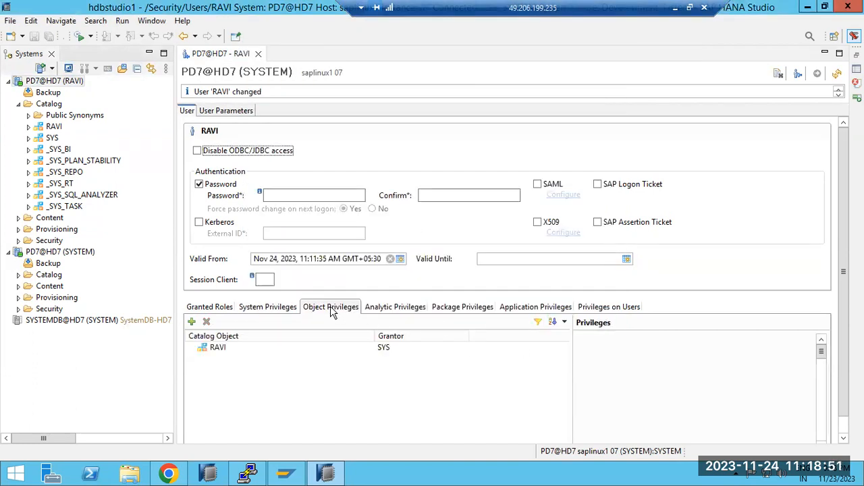
pyautogui.click(191, 321)
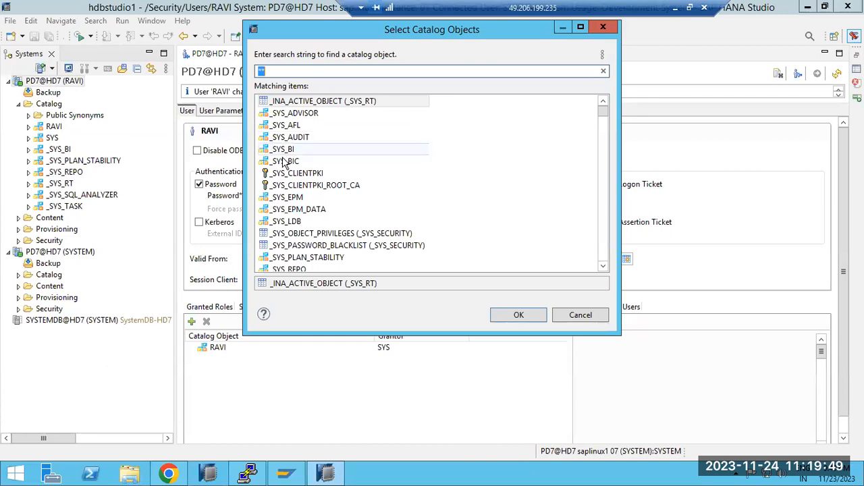
pyautogui.doubleClick(285, 165)
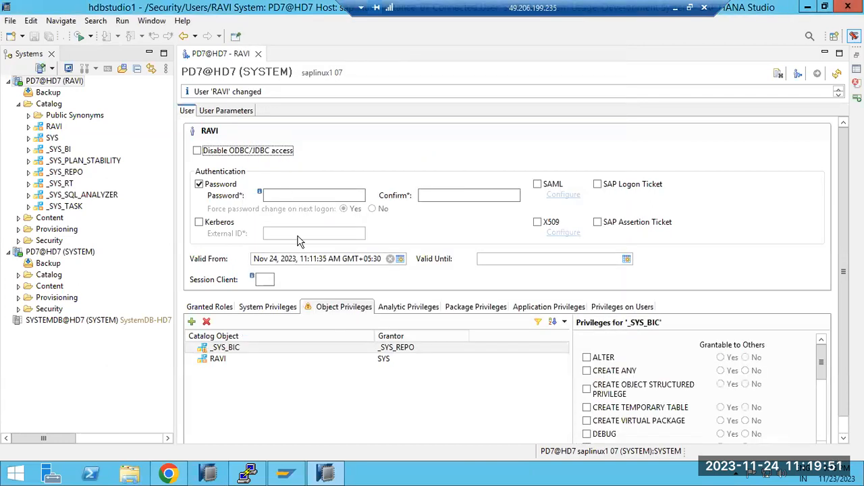
# Grant ALTER, CREATE ANY and CREATE OBJECT STRUCTURED PRIVILEGE on _SYS_BIC to the user and deploy the changes.
pyautogui.click(587, 372)
pyautogui.click(587, 371)
pyautogui.click(586, 359)
pyautogui.click(587, 359)
pyautogui.click(590, 390)
pyautogui.click(590, 390)
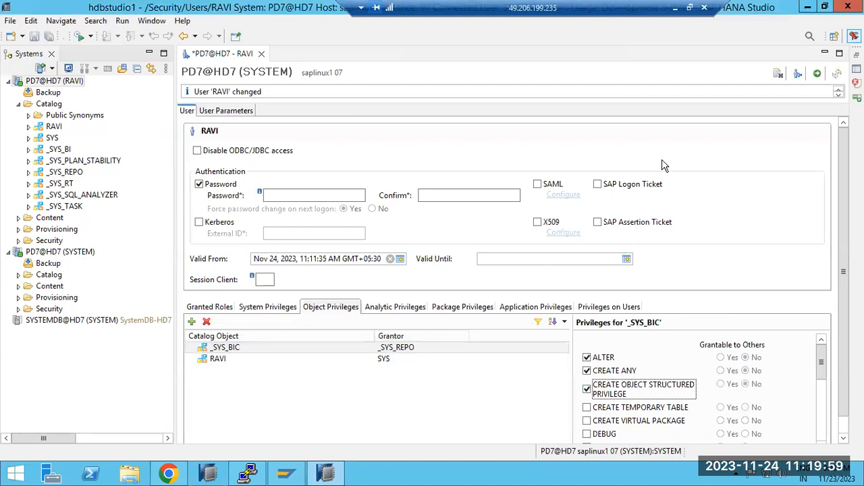
pyautogui.click(817, 73)
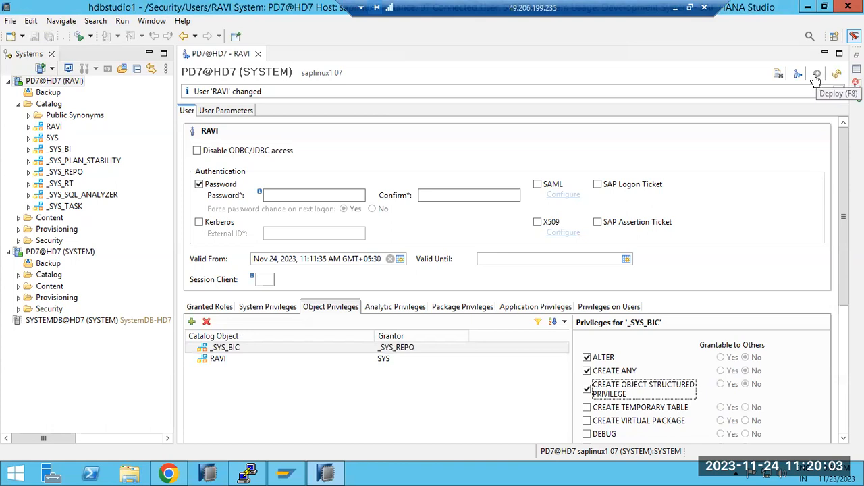
# Log off the new user's PD7@HD7 connection and log on again with the user's password.
pyautogui.click(218, 350)
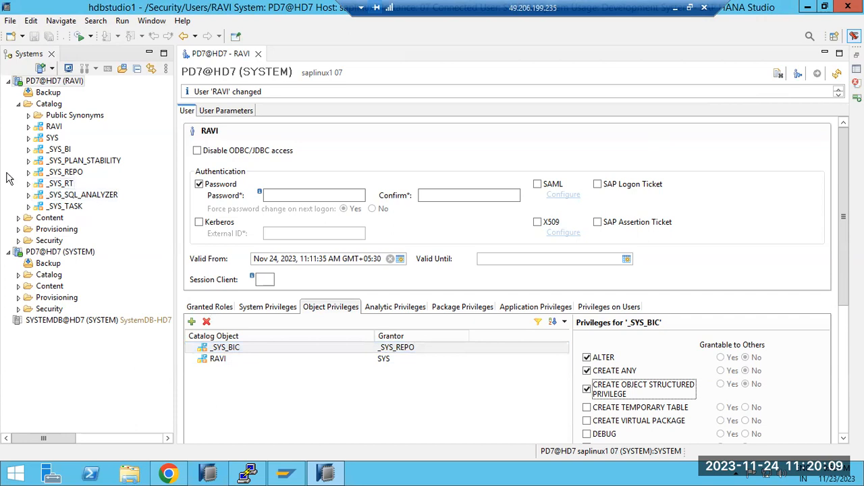
pyautogui.rightClick(42, 82)
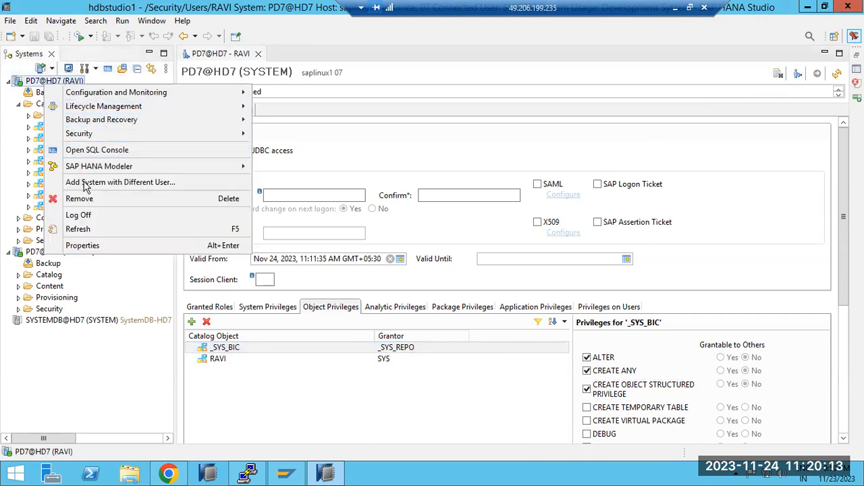
pyautogui.click(82, 215)
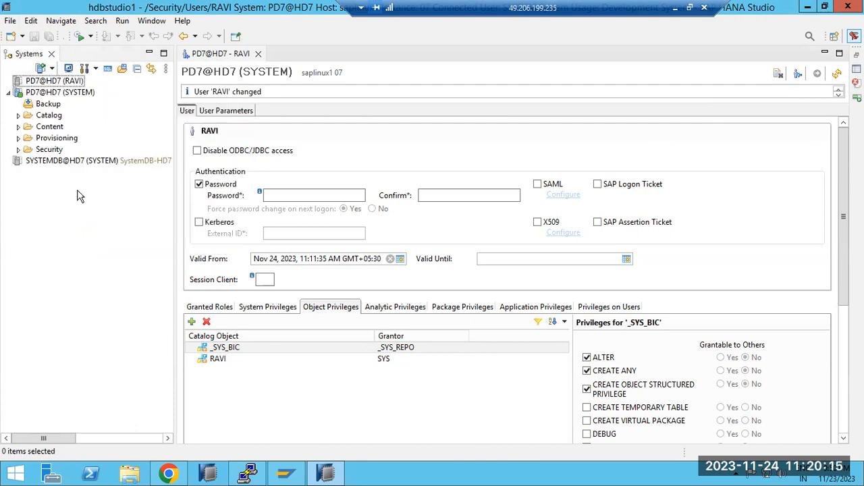
pyautogui.doubleClick(49, 82)
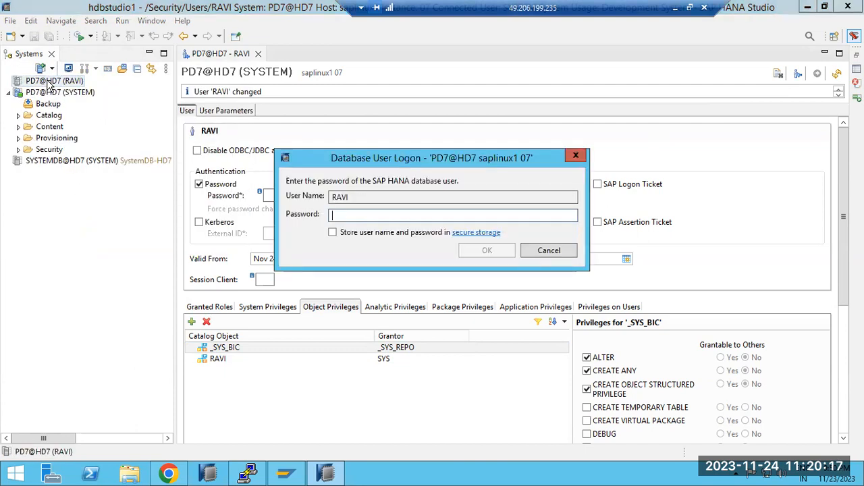
pyautogui.write('*********')
pyautogui.press('Return')
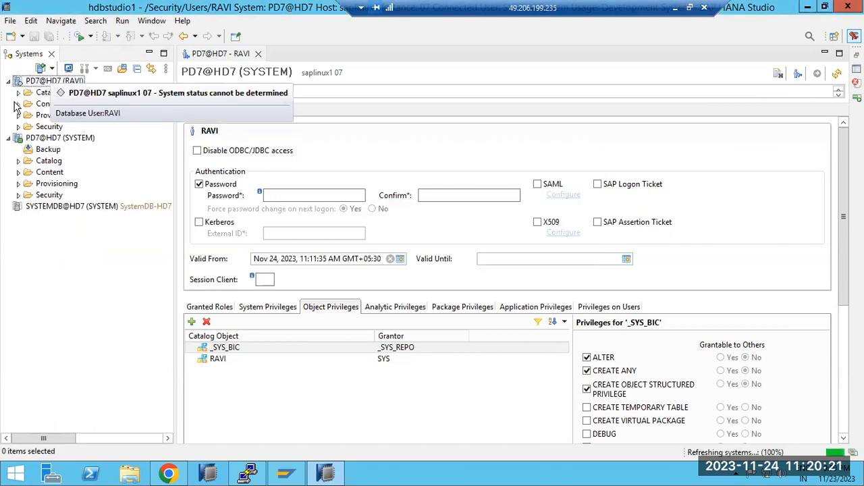
# Expand the _SYS_BIC schema in the new user's catalog and check its Tables folder.
pyautogui.click(19, 93)
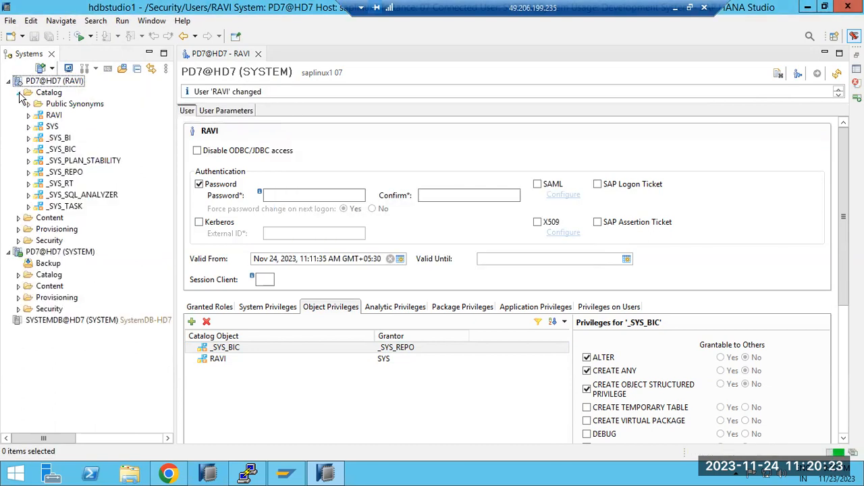
pyautogui.click(29, 150)
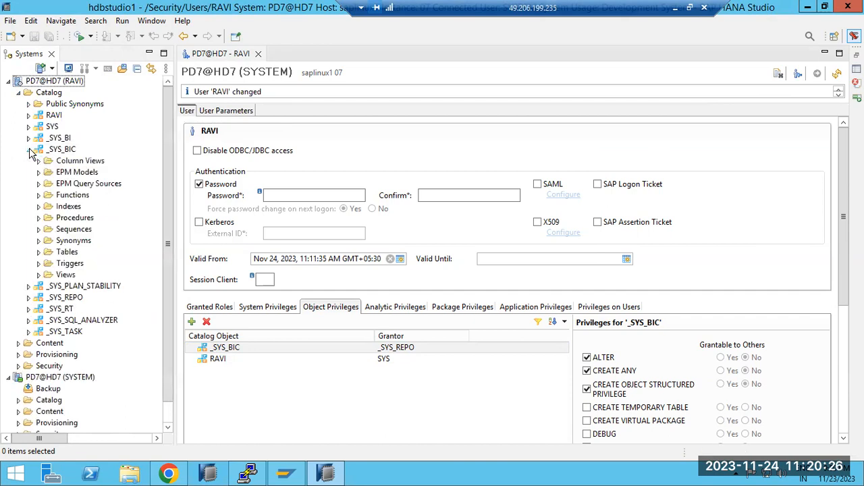
pyautogui.click(39, 253)
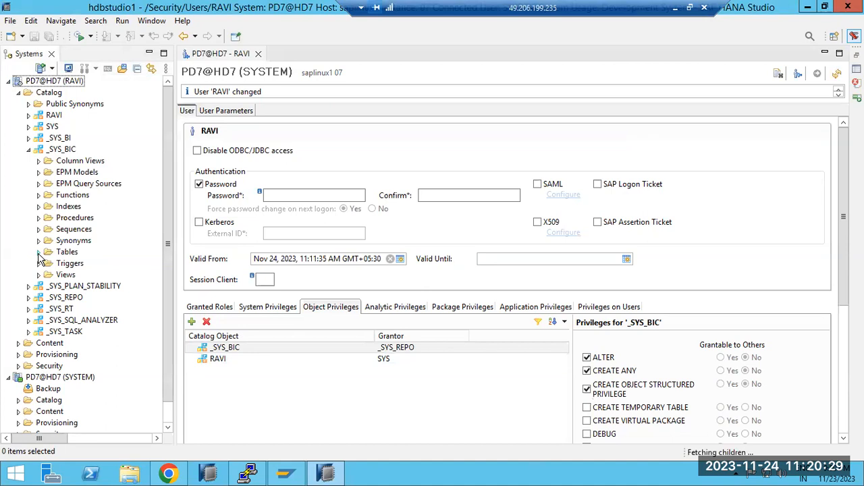
pyautogui.click(40, 252)
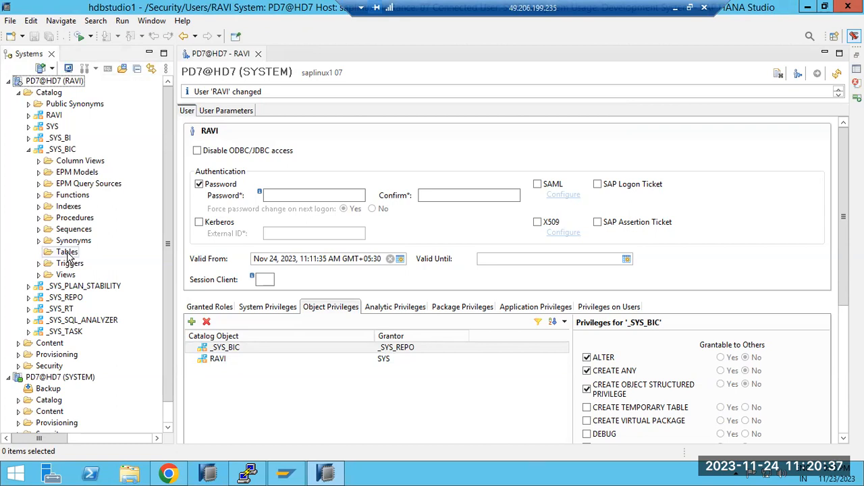
pyautogui.click(283, 349)
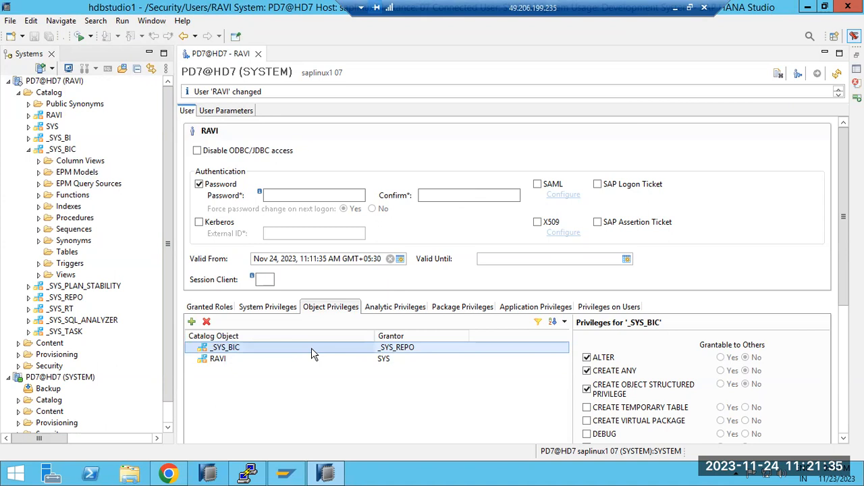
# Browse the analytic privileges available for the user without adding any.
pyautogui.click(395, 308)
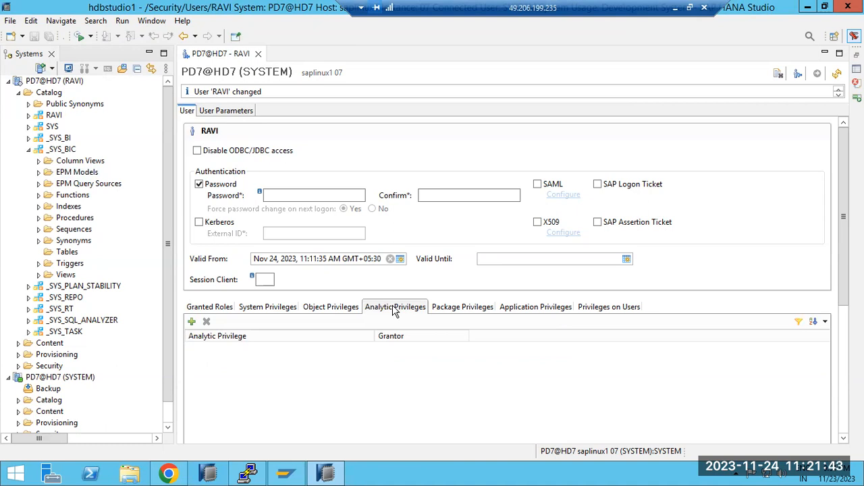
pyautogui.click(192, 323)
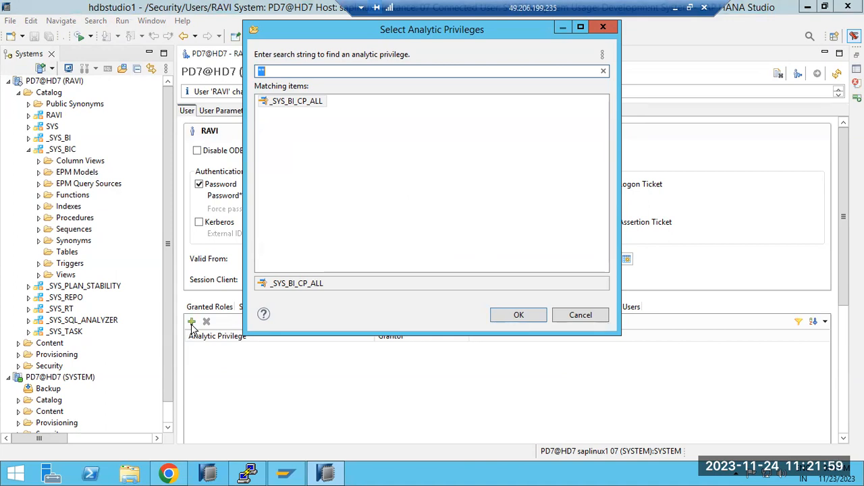
pyautogui.click(590, 314)
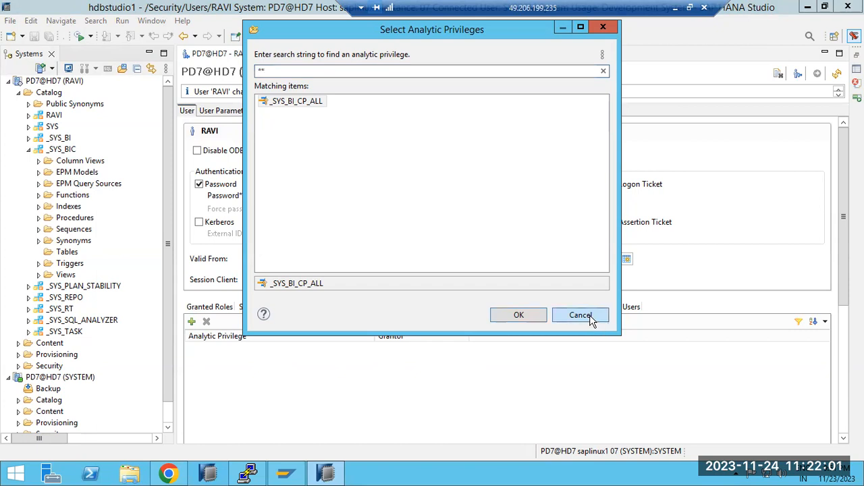
# Compare the Content folders of the new user's and SYSTEM's PD7@HD7 connections, checking the SAPTRAINING package under SYSTEM.
pyautogui.click(29, 149)
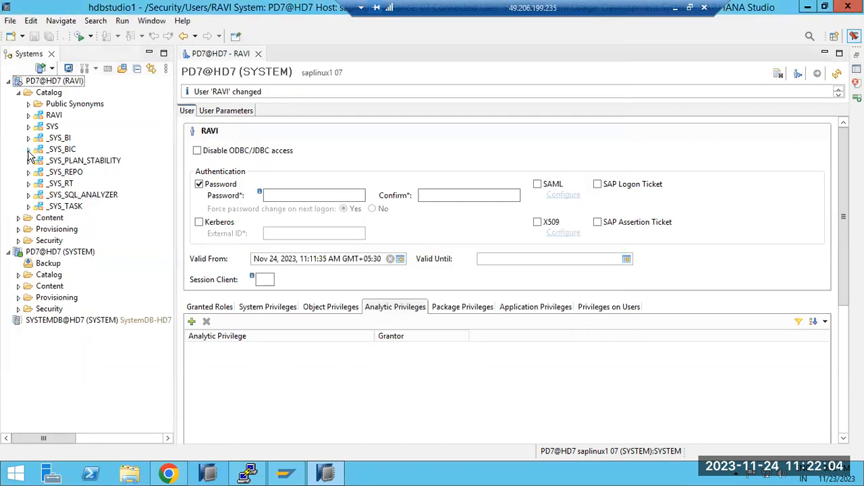
pyautogui.click(19, 218)
pyautogui.click(36, 219)
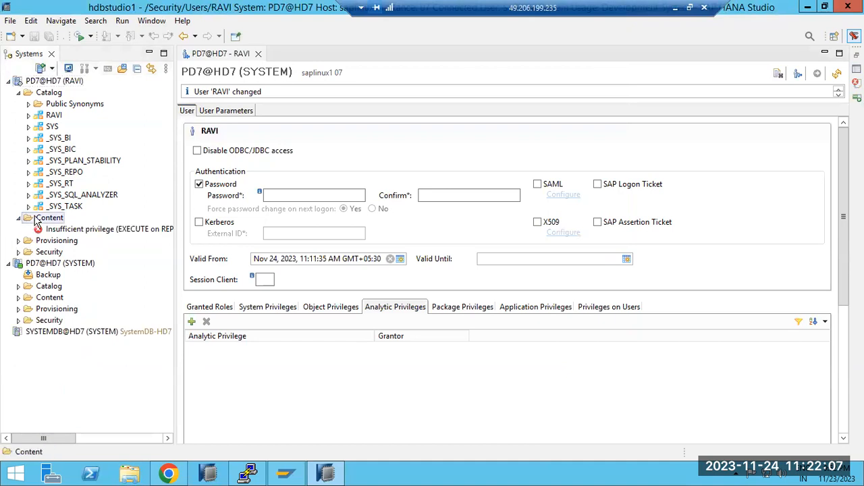
pyautogui.rightClick(35, 219)
pyautogui.click(52, 388)
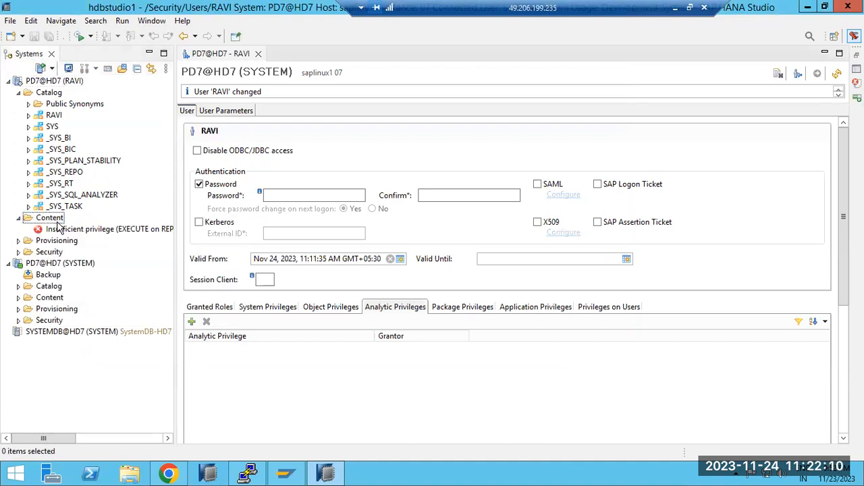
pyautogui.click(18, 298)
pyautogui.click(47, 299)
pyautogui.rightClick(46, 299)
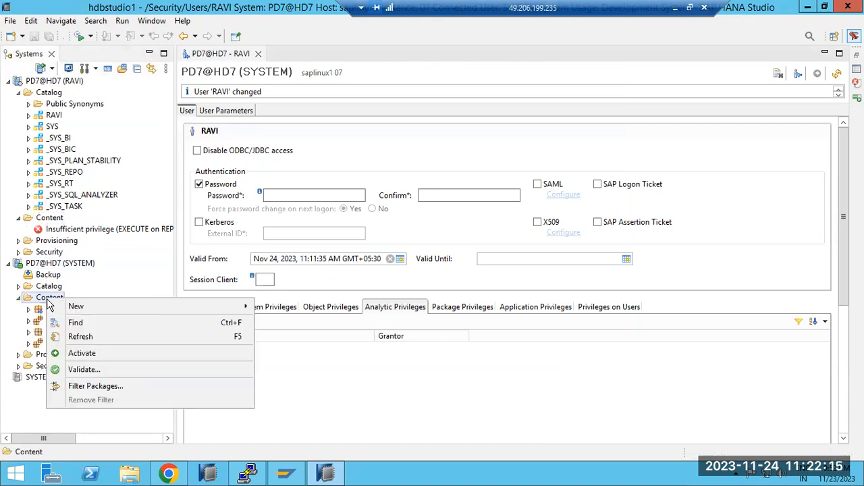
pyautogui.click(37, 333)
pyautogui.click(28, 332)
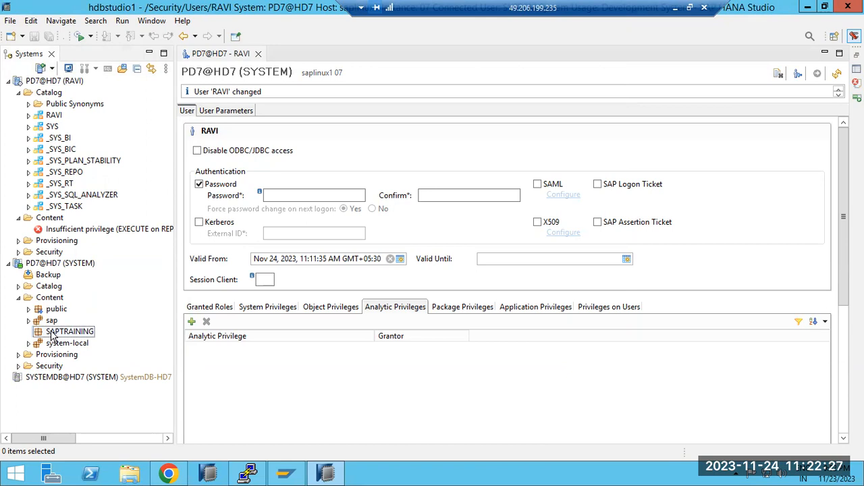
# Search the available analytic privileges for ZTRA and close the selection without adding any.
pyautogui.click(192, 322)
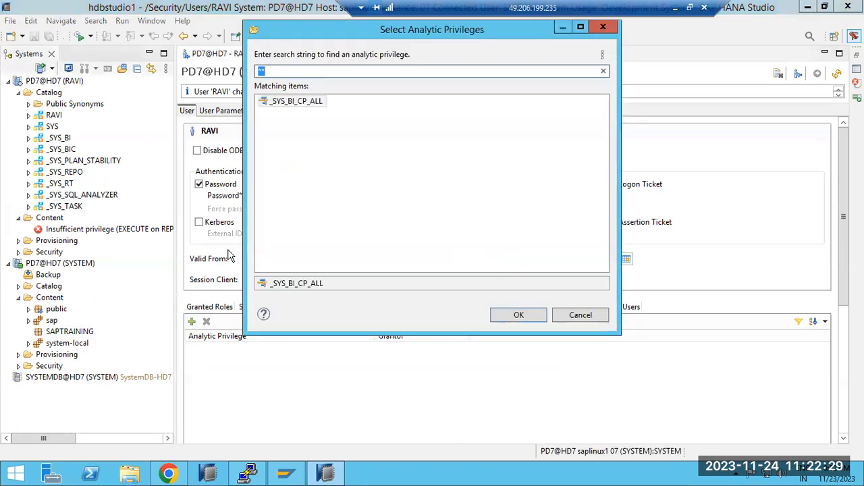
pyautogui.write('Z')
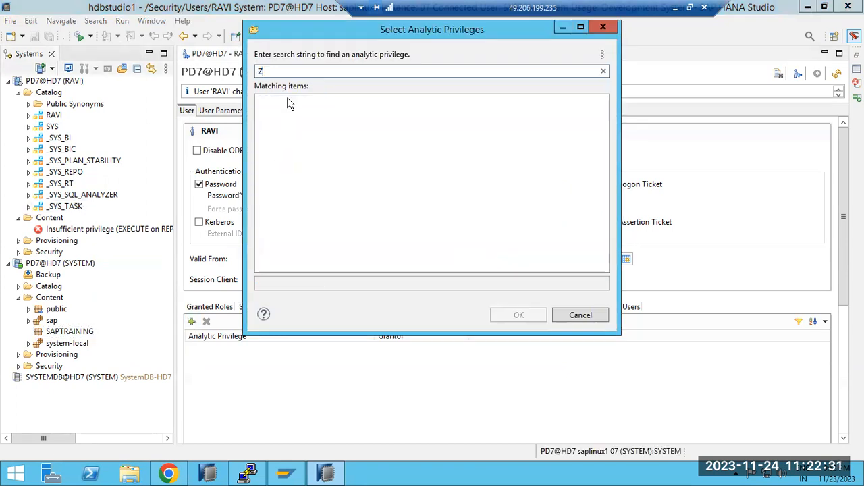
pyautogui.write('TRA')
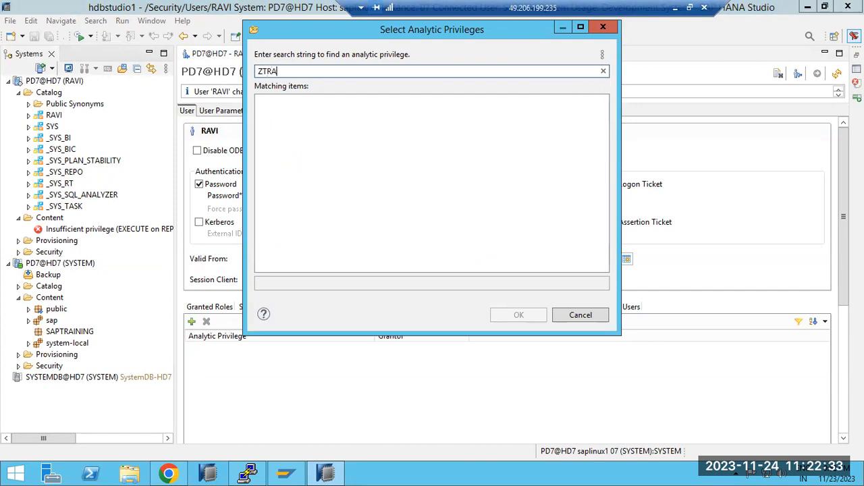
pyautogui.click(565, 315)
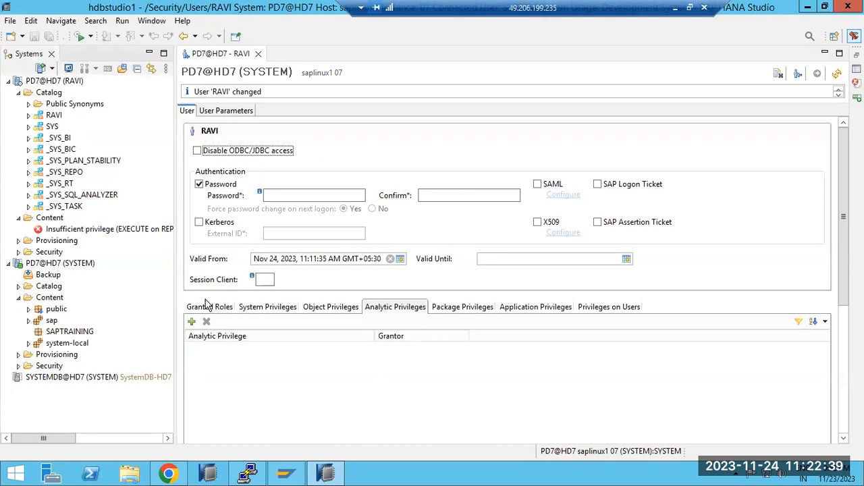
# Start a new SQL analytic privilege named ZTRAINING in the SAPTRAINING package of the SYSTEM connection.
pyautogui.click(42, 301)
pyautogui.rightClick(42, 301)
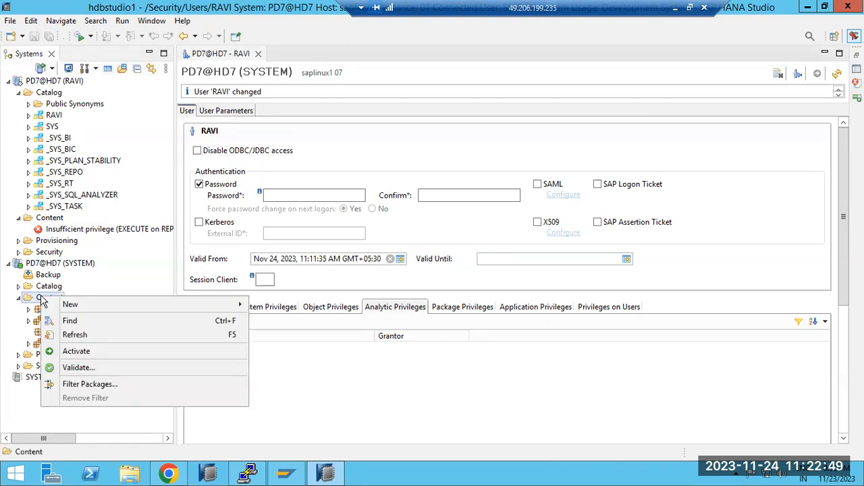
pyautogui.moveTo(94, 305)
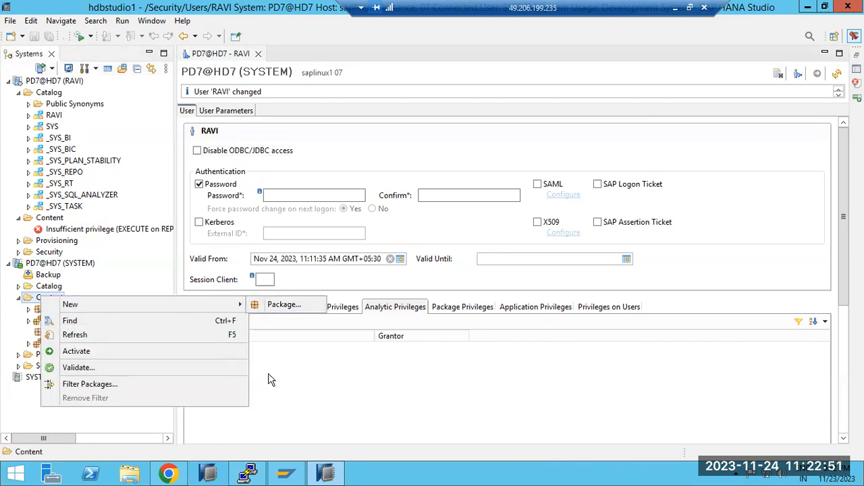
pyautogui.click(272, 377)
pyautogui.click(92, 332)
pyautogui.rightClick(93, 332)
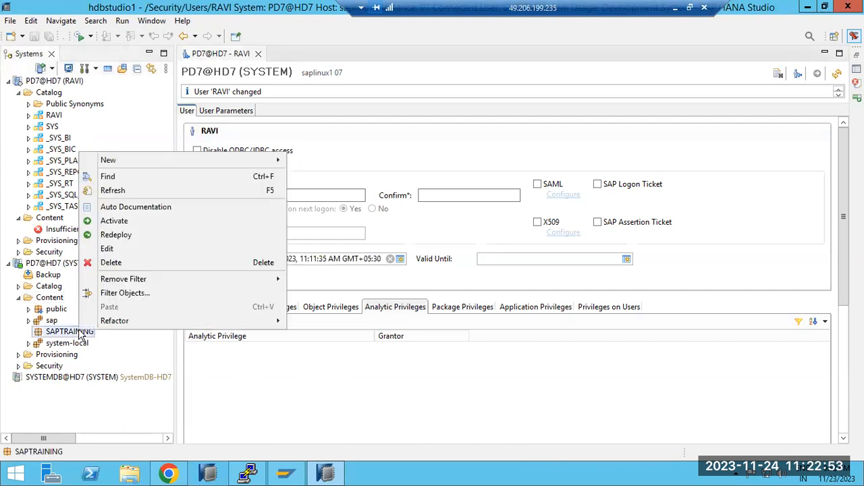
pyautogui.moveTo(238, 156)
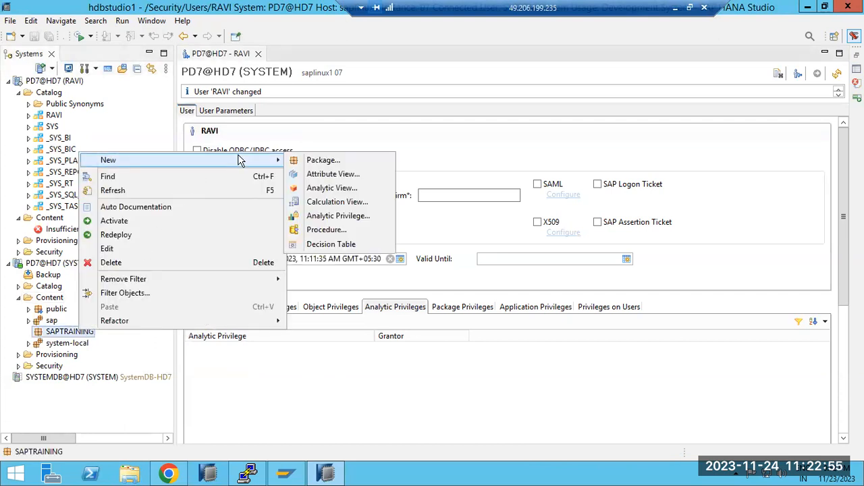
pyautogui.click(335, 217)
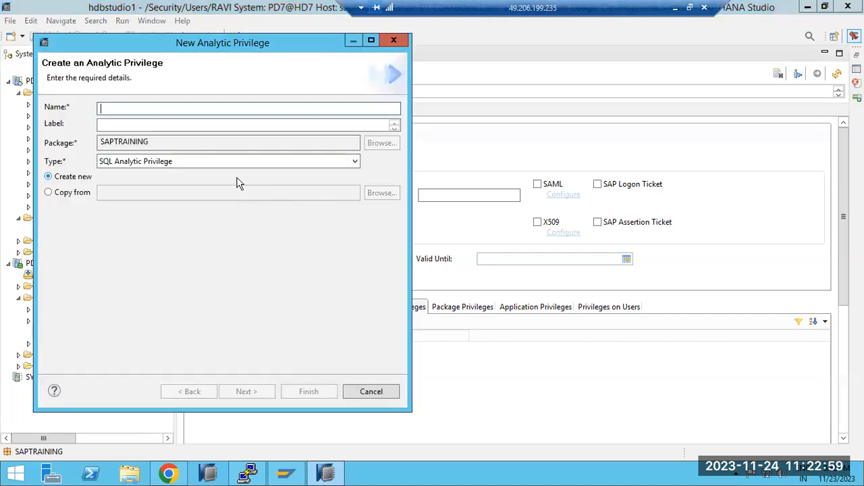
pyautogui.write('ZTRAINING')
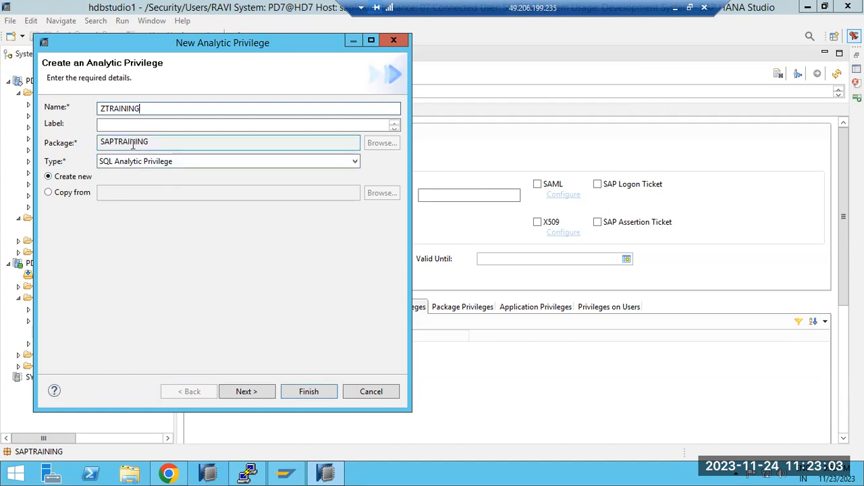
# Select the SAPTRAINING package as the information model for the analytic privilege and finish creating it.
pyautogui.click(251, 392)
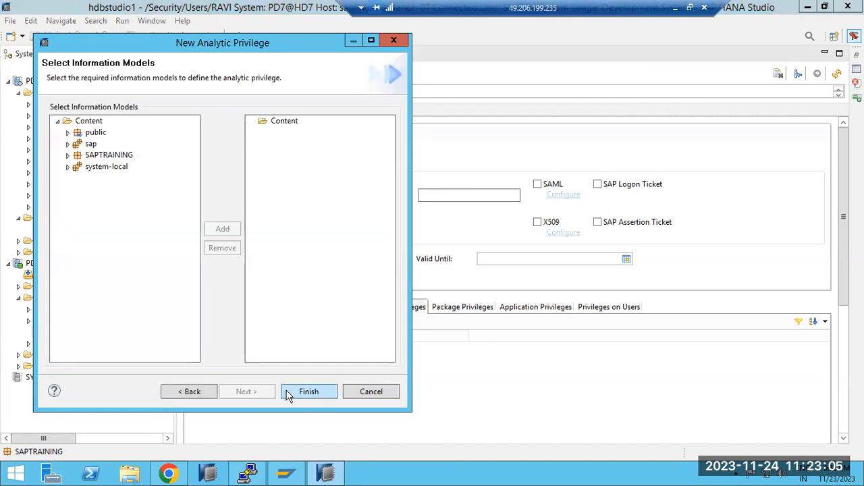
pyautogui.click(106, 156)
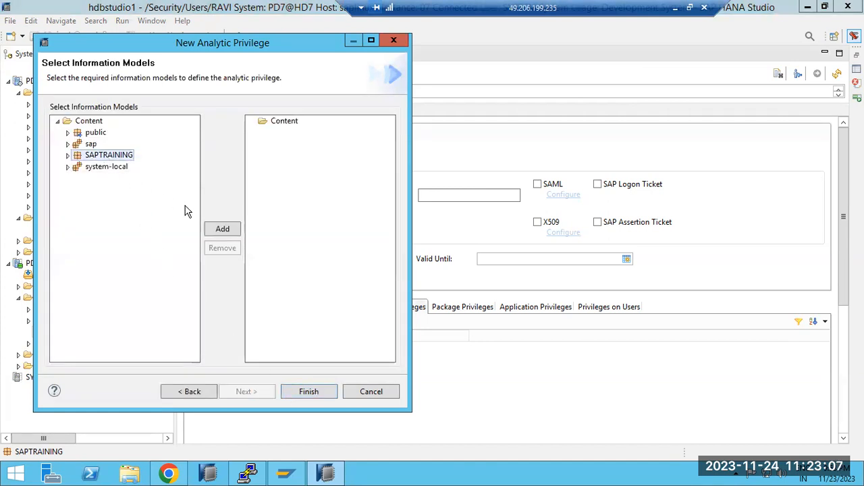
pyautogui.click(222, 229)
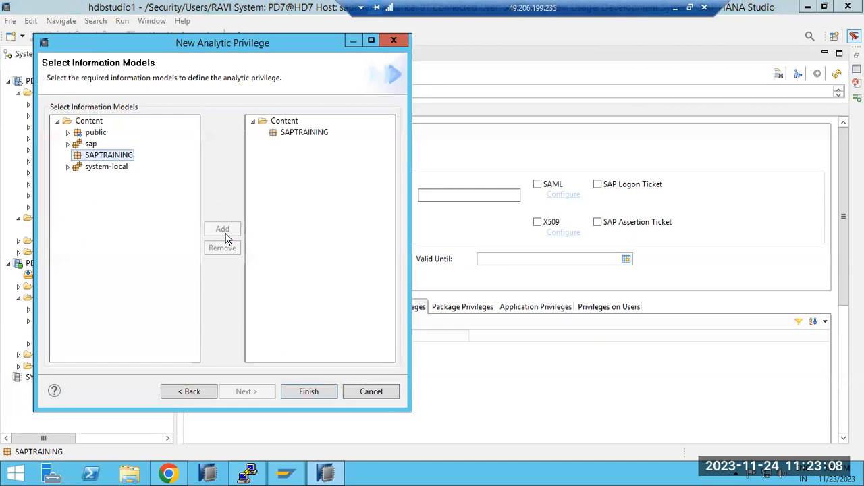
pyautogui.click(305, 393)
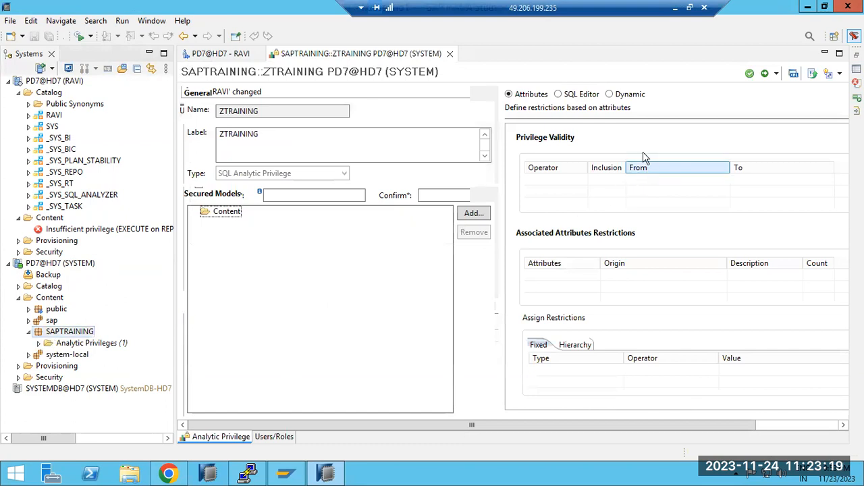
# Activate the ZTRAINING analytic privilege and close its editor.
pyautogui.click(765, 74)
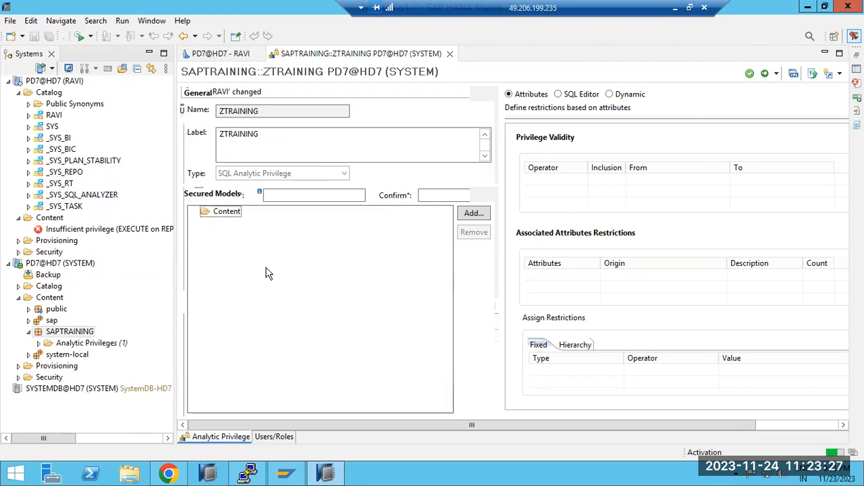
pyautogui.click(450, 54)
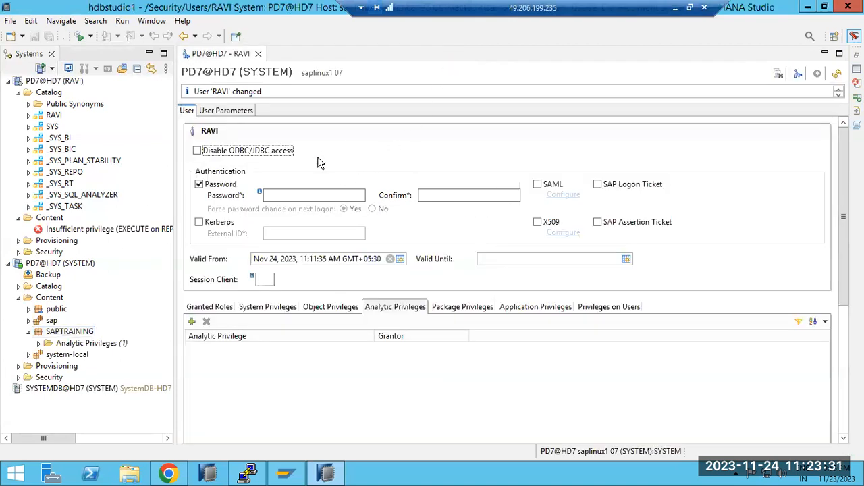
# Search the available analytic privileges for ZT and close the selection without adding any.
pyautogui.click(192, 321)
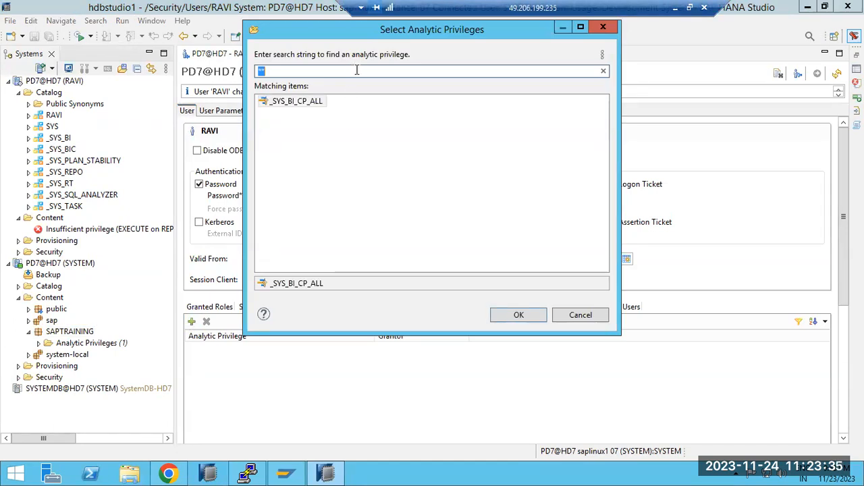
pyautogui.click(604, 71)
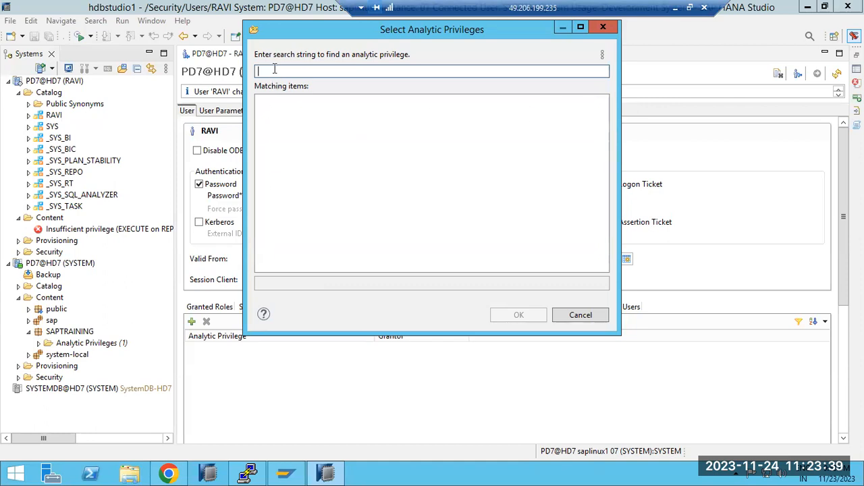
pyautogui.write('ZT')
pyautogui.press('BackSpace')
pyautogui.press('BackSpace')
pyautogui.click(579, 315)
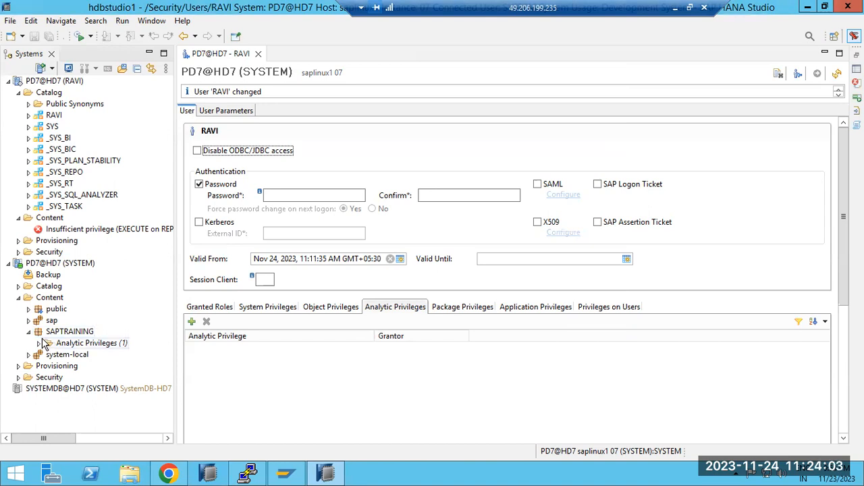
# Locate ZTRAINING under the SAPTRAINING package's analytic privileges and check the user's analytic privilege selection again without adding any.
pyautogui.click(39, 343)
pyautogui.click(74, 355)
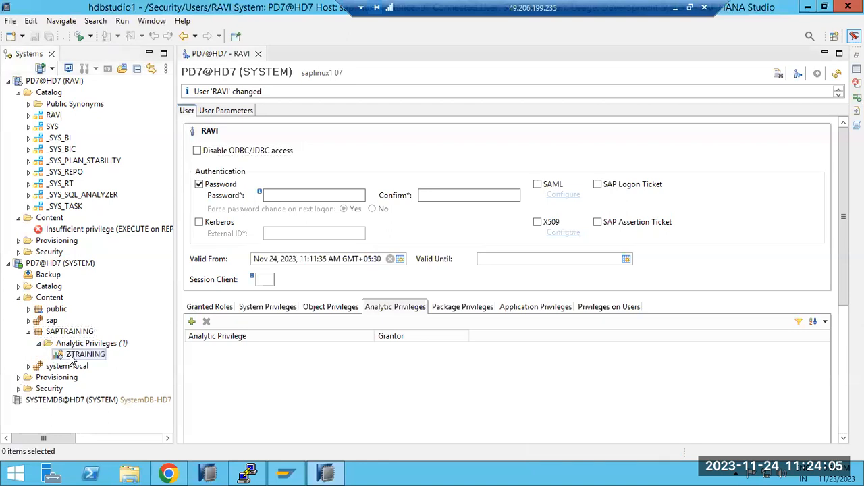
pyautogui.click(401, 310)
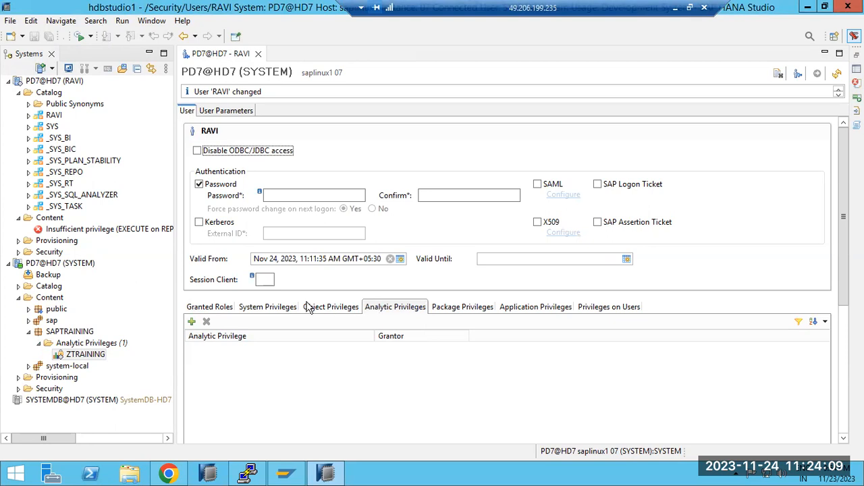
pyautogui.click(191, 322)
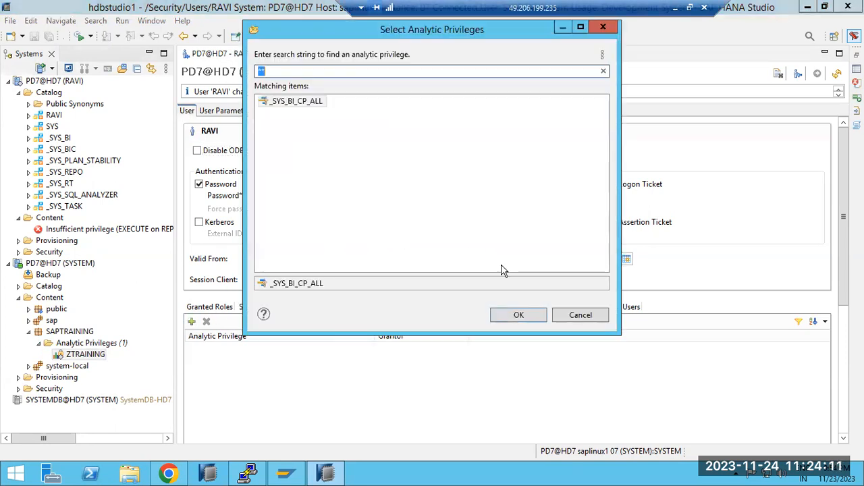
pyautogui.click(578, 316)
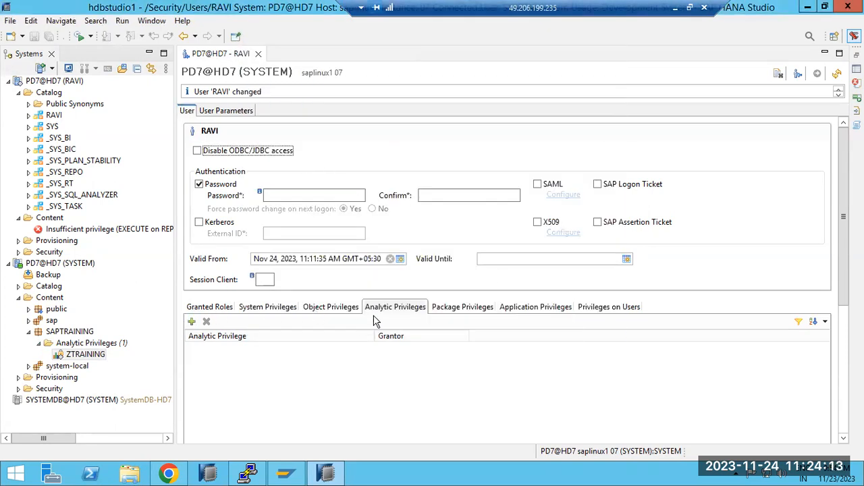
# Check the repository packages offered for the user's package privileges and close the selection without adding any.
pyautogui.click(450, 308)
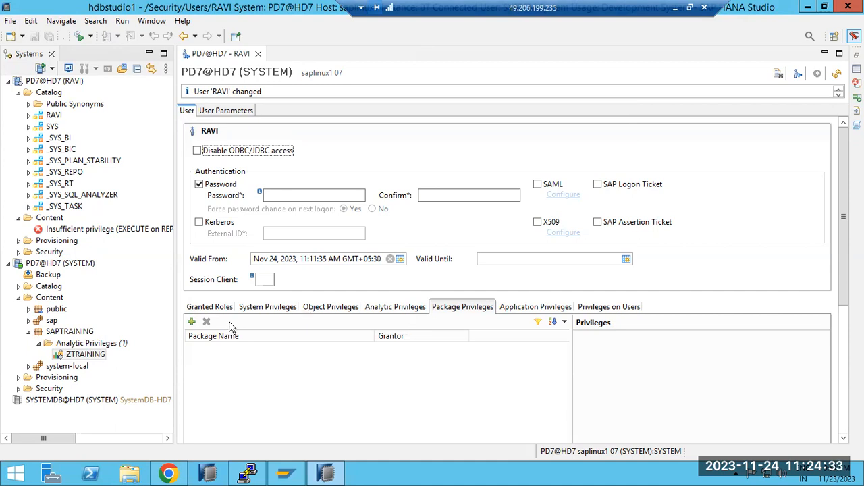
pyautogui.click(191, 322)
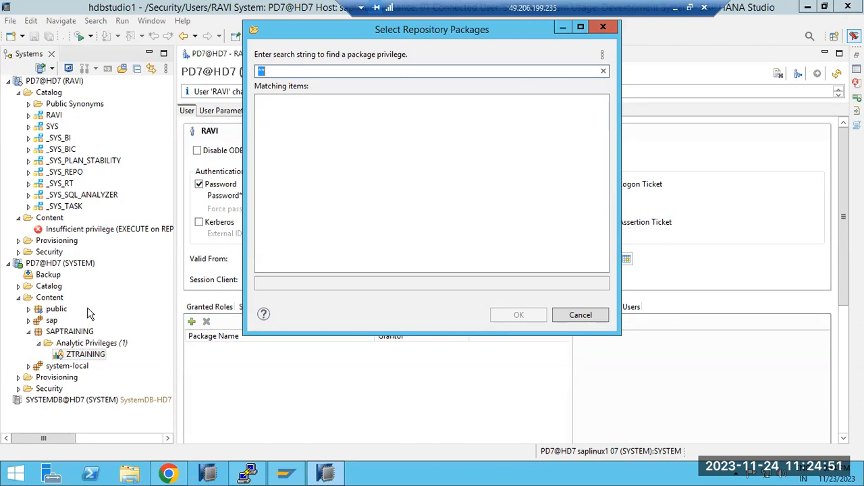
pyautogui.click(277, 70)
pyautogui.click(581, 316)
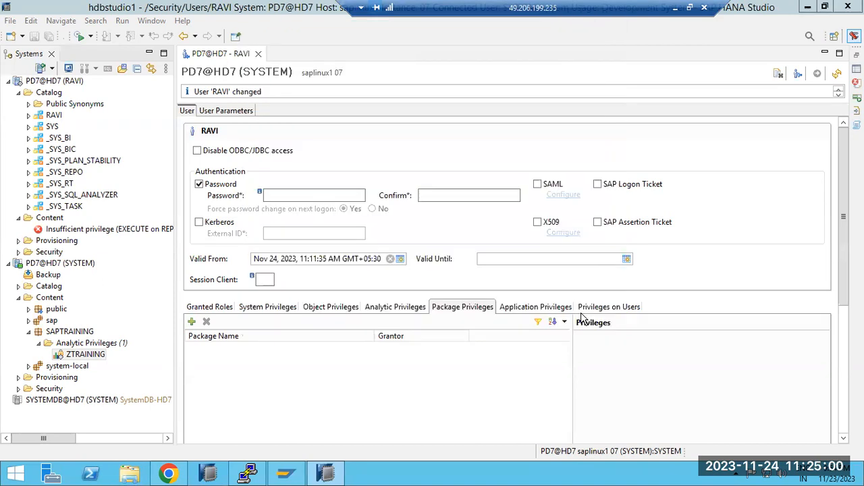
# Log off the new user's PD7@HD7 connection and log on again with the database user's password.
pyautogui.click(49, 81)
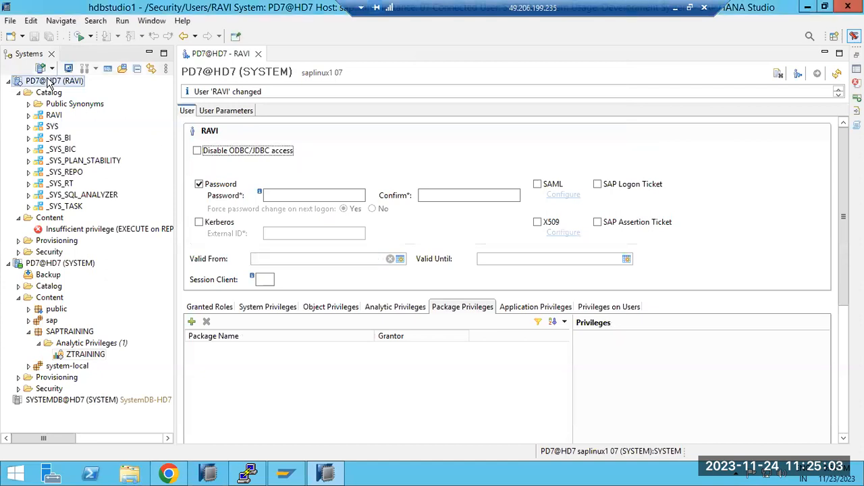
pyautogui.rightClick(48, 82)
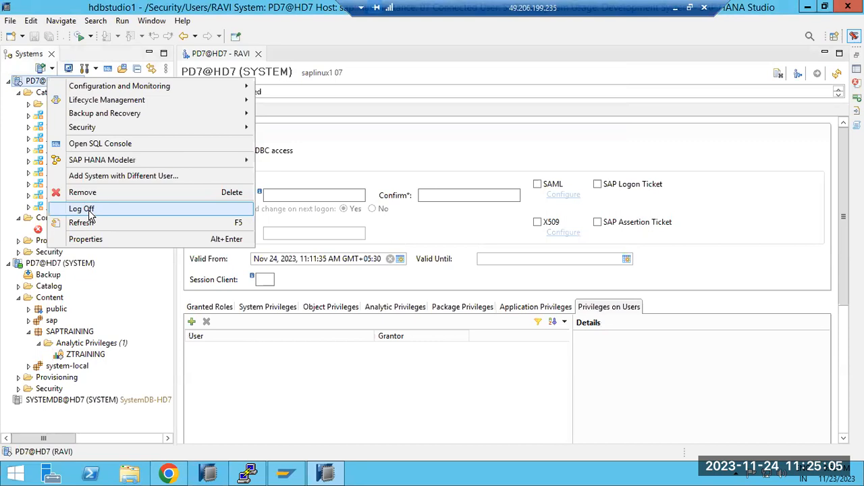
pyautogui.click(81, 209)
pyautogui.click(52, 69)
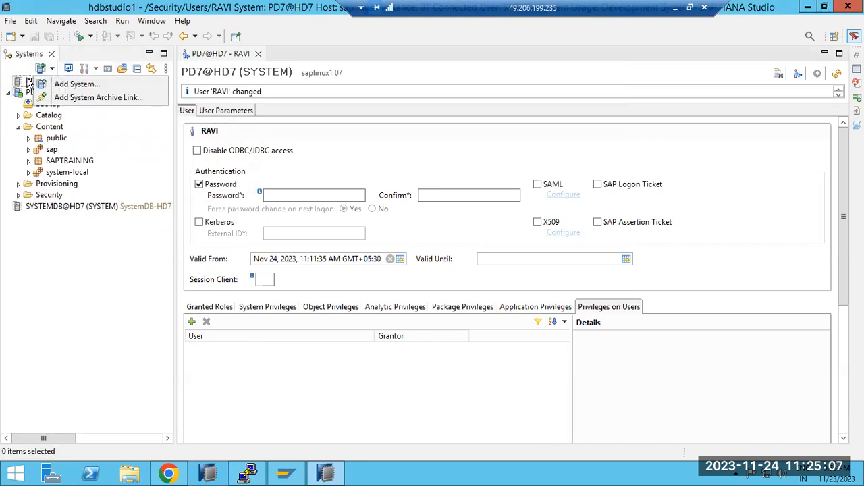
pyautogui.doubleClick(30, 81)
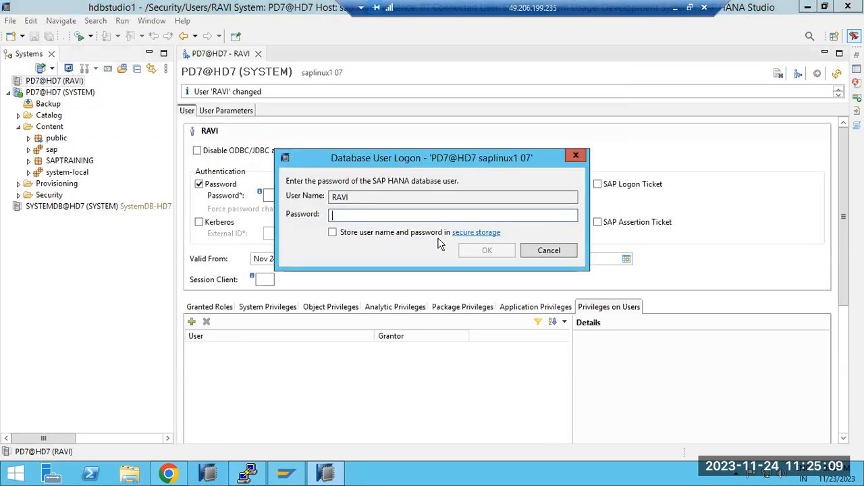
pyautogui.write('*********')
pyautogui.press('Return')
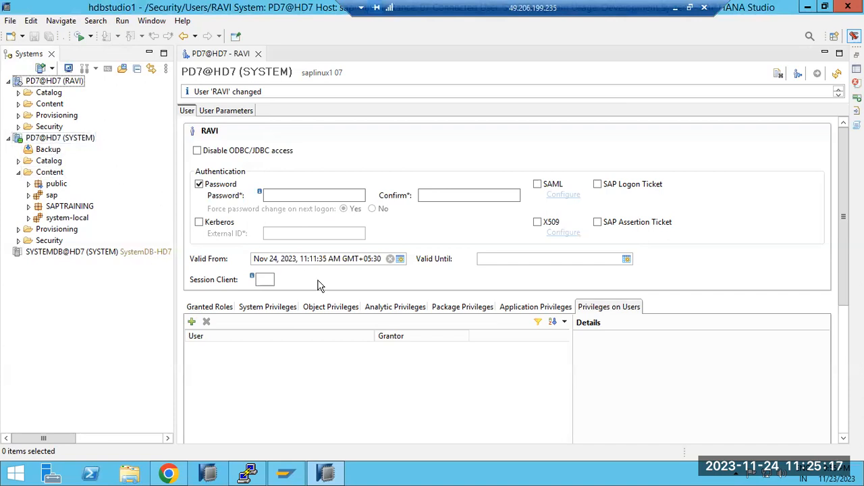
pyautogui.click(443, 309)
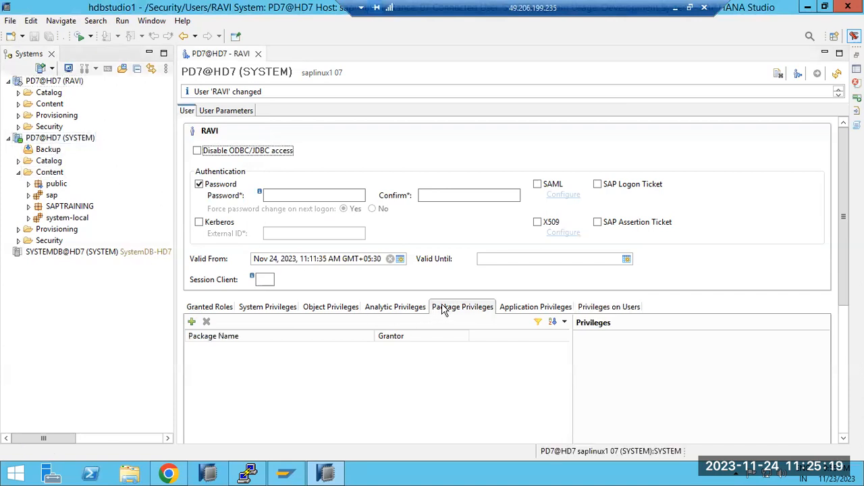
pyautogui.click(386, 308)
pyautogui.click(449, 308)
pyautogui.click(405, 309)
pyautogui.click(462, 308)
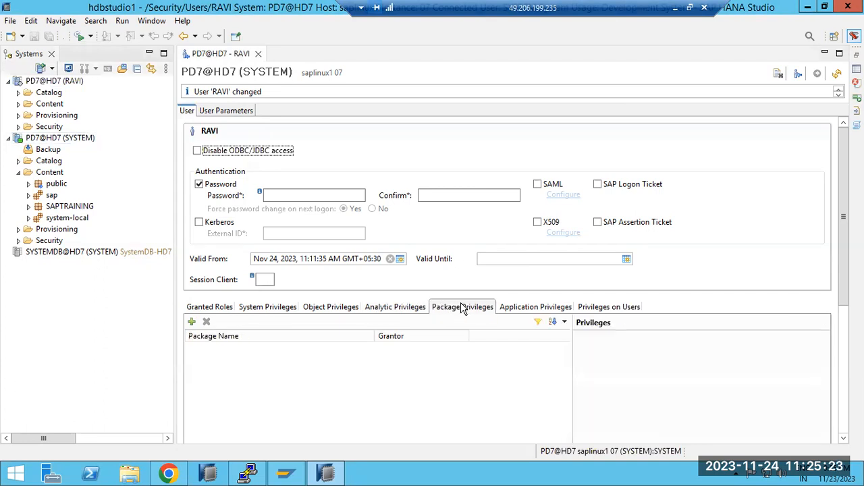
pyautogui.click(397, 307)
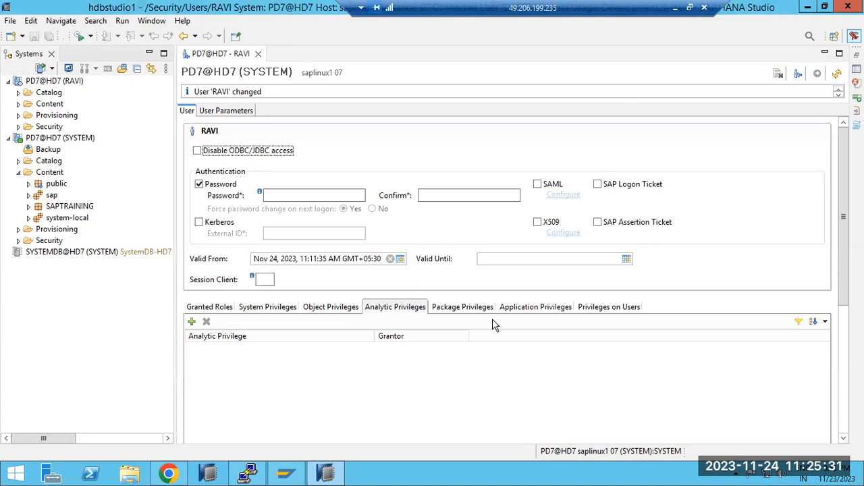
# Add the SAPTRAINING repository package to the user's package privileges.
pyautogui.click(473, 307)
pyautogui.click(192, 322)
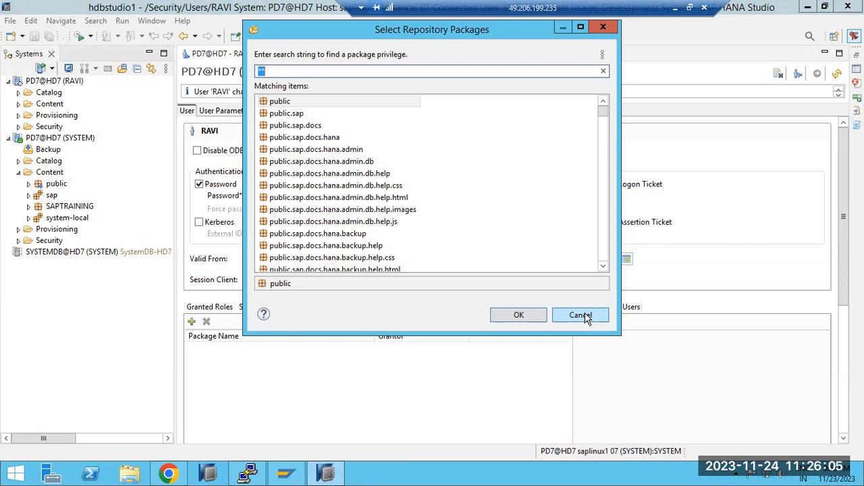
pyautogui.click(337, 232)
pyautogui.scroll(-15, 331, 233)
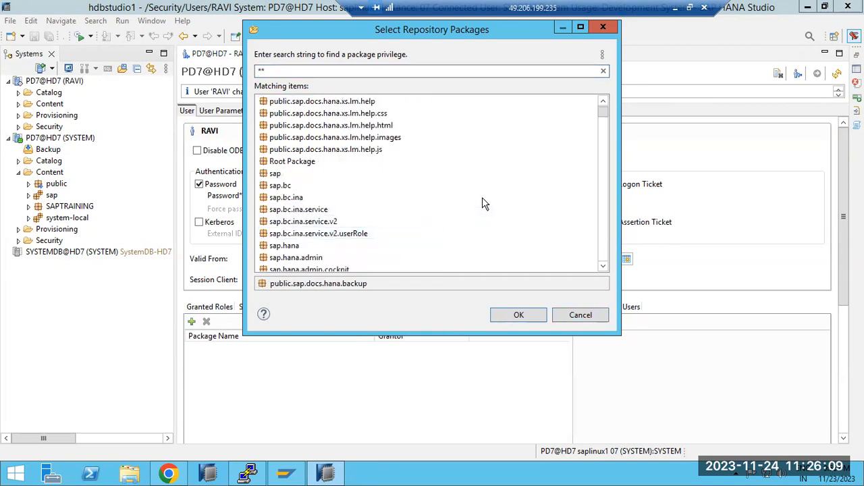
pyautogui.scroll(-20, 420, 260)
pyautogui.scroll(-20, 420, 260)
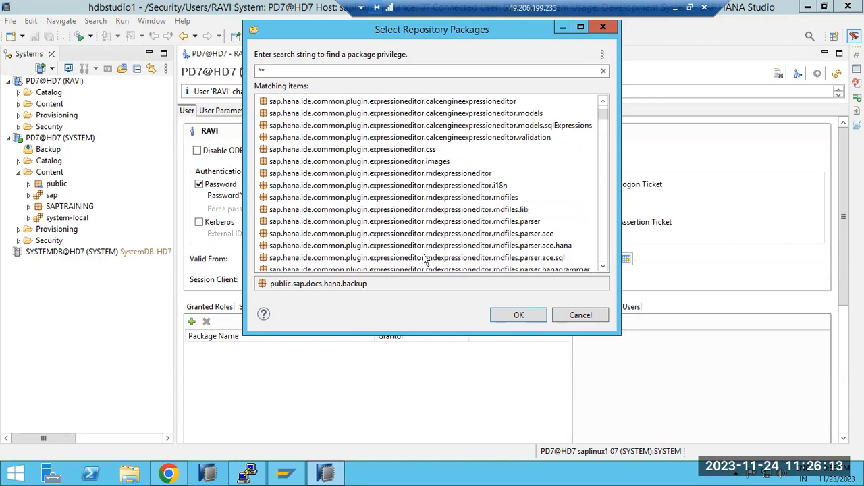
pyautogui.scroll(-1, 424, 260)
pyautogui.moveTo(602, 114); pyautogui.dragTo(604, 269)
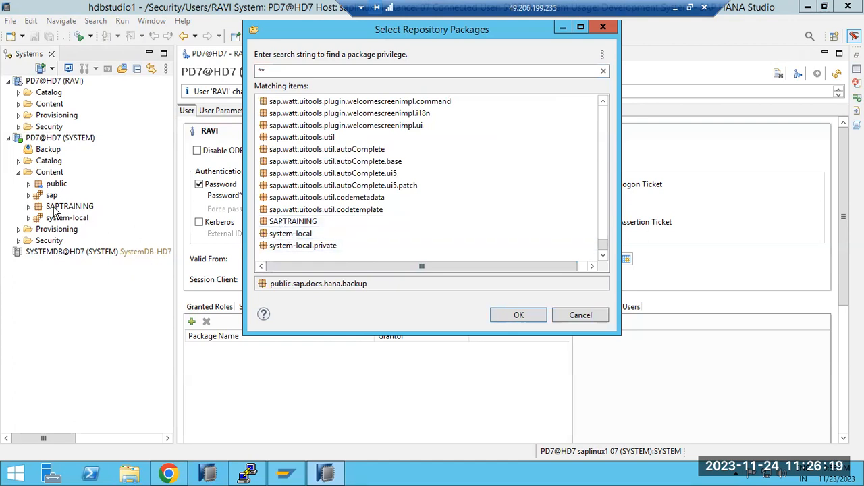
pyautogui.click(297, 225)
pyautogui.doubleClick(298, 225)
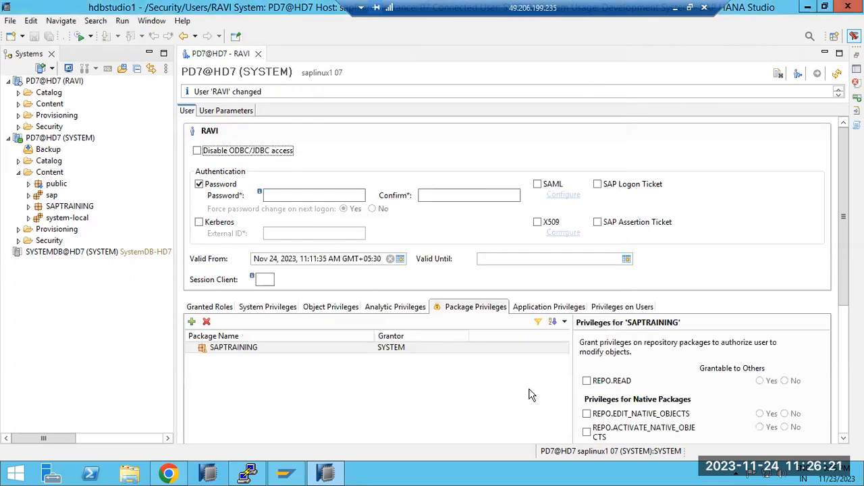
# Grant REPO.READ on SAPTRAINING with grantable to others set to Yes and deploy the user changes.
pyautogui.click(280, 351)
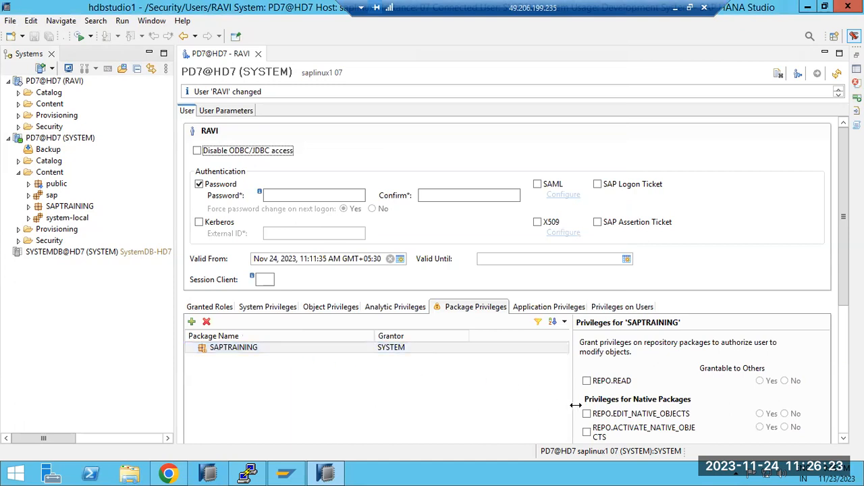
pyautogui.click(587, 381)
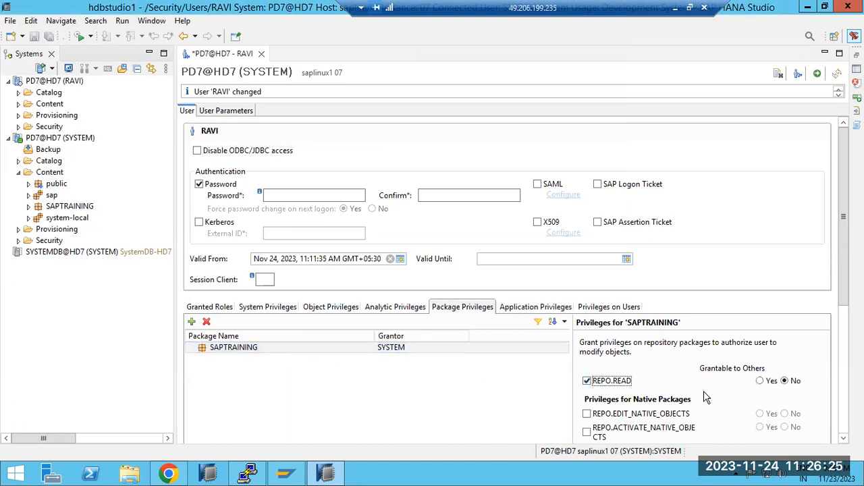
pyautogui.click(760, 381)
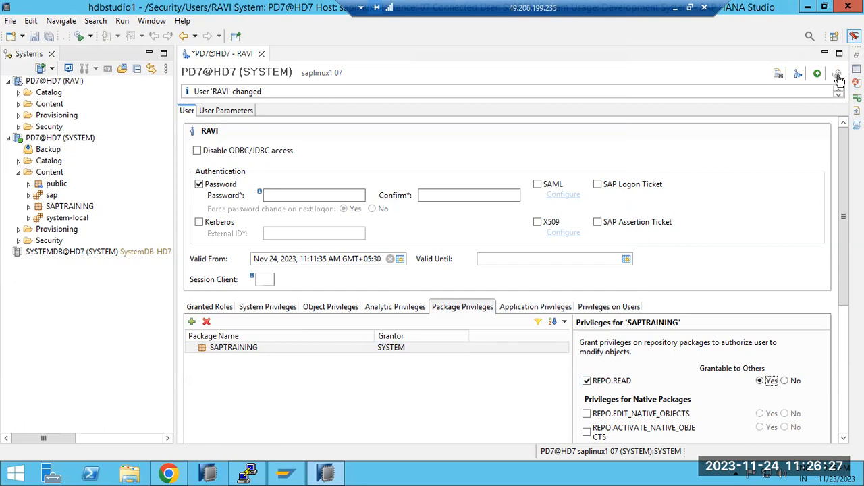
pyautogui.click(817, 73)
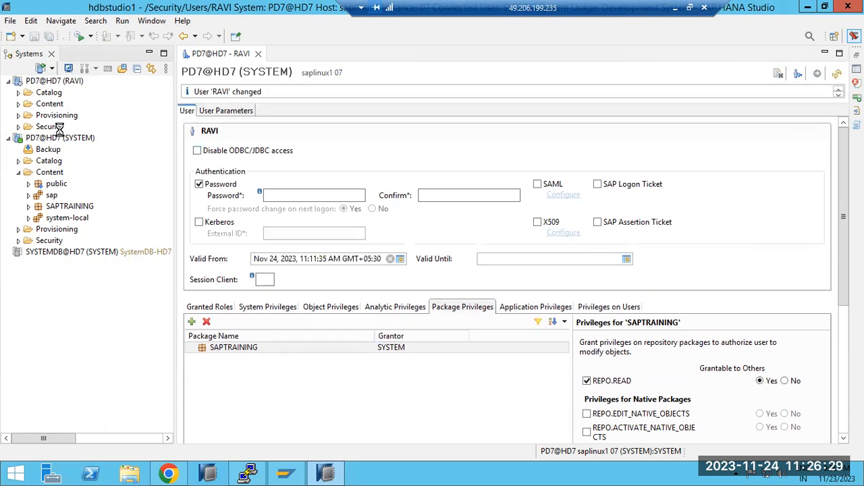
# Check the Content folder of the new user's connection before and after logging off and back on with the account password.
pyautogui.click(18, 103)
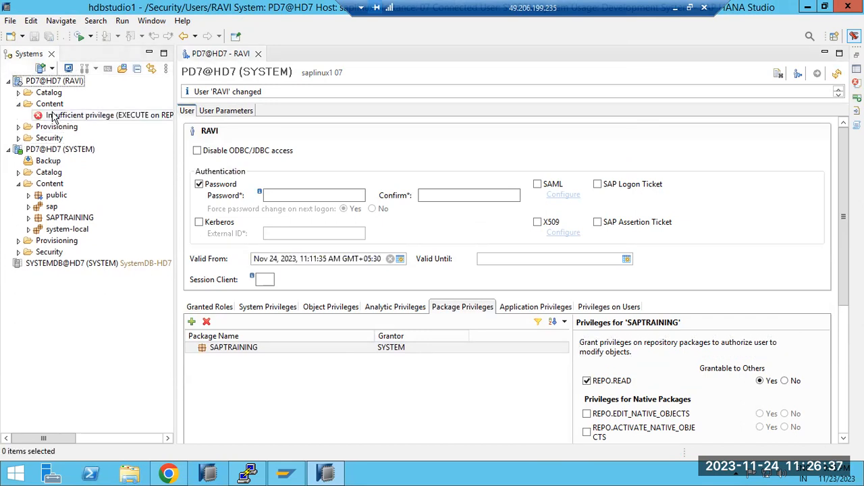
pyautogui.rightClick(49, 82)
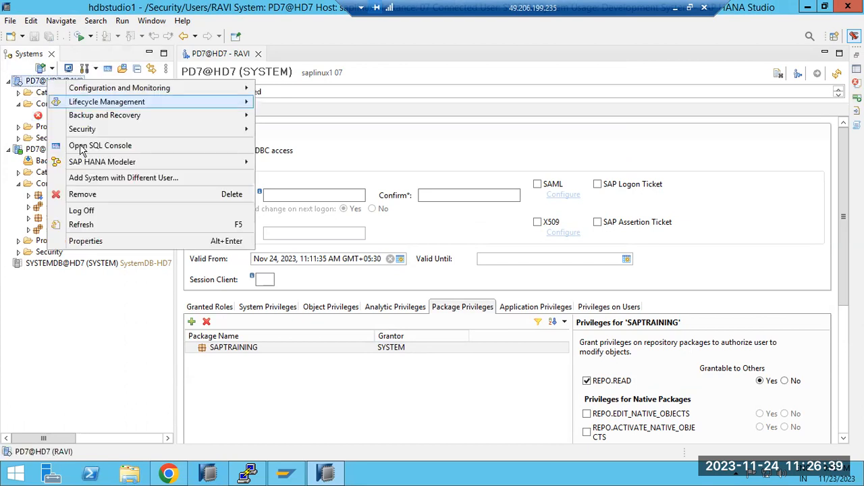
pyautogui.click(90, 211)
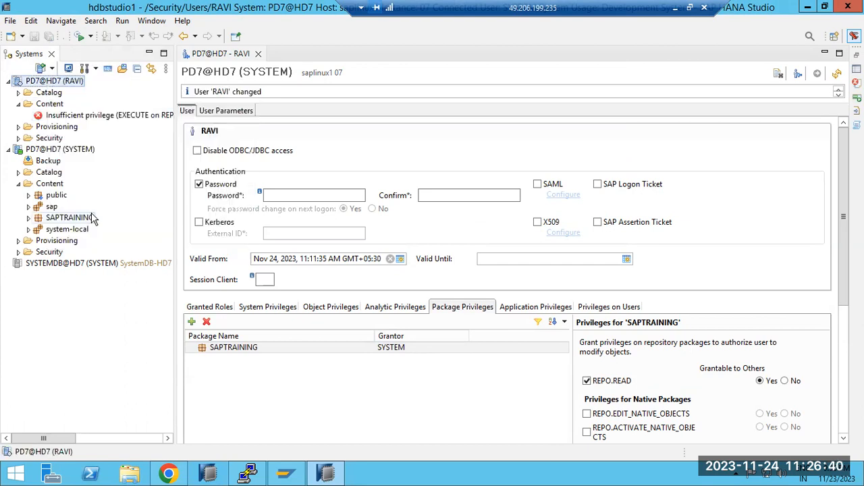
pyautogui.doubleClick(40, 82)
pyautogui.write('•••')
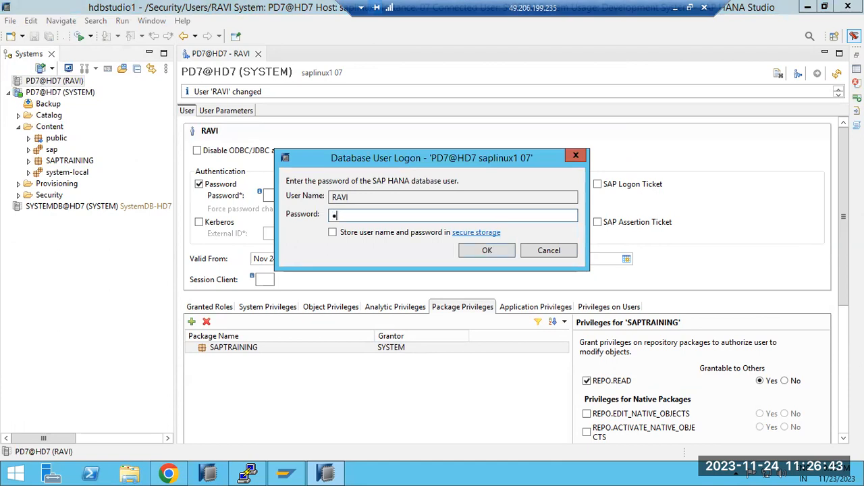
pyautogui.write('•••')
pyautogui.press('Return')
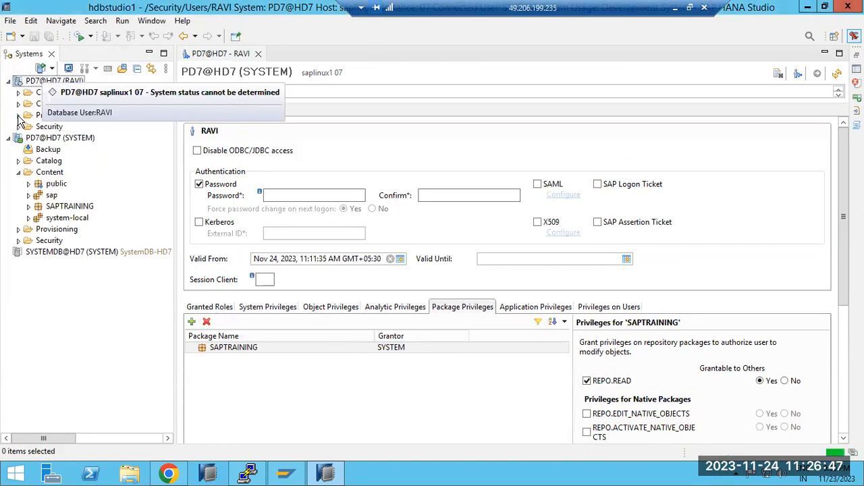
pyautogui.click(19, 104)
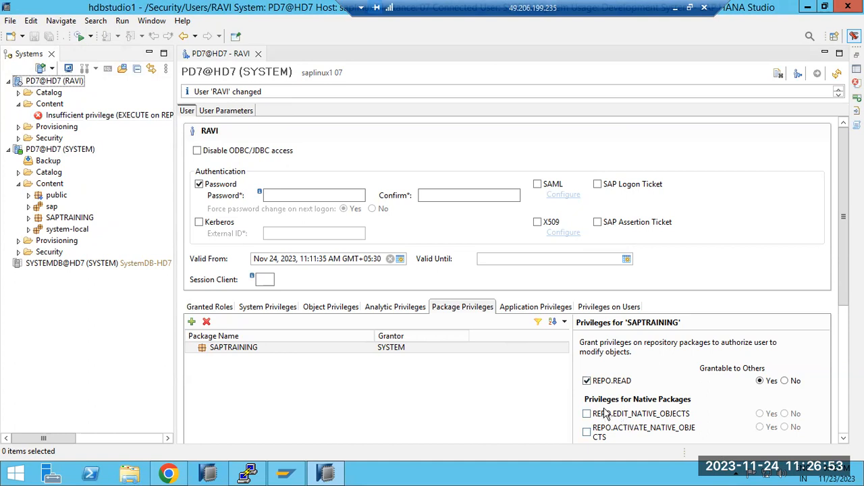
# Review the user's package and analytic privileges, including the analytic privileges available to add.
pyautogui.click(265, 351)
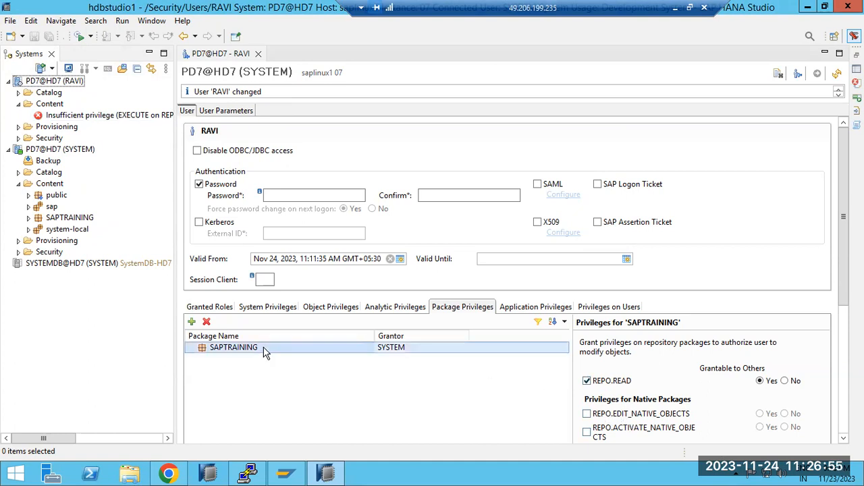
pyautogui.click(389, 308)
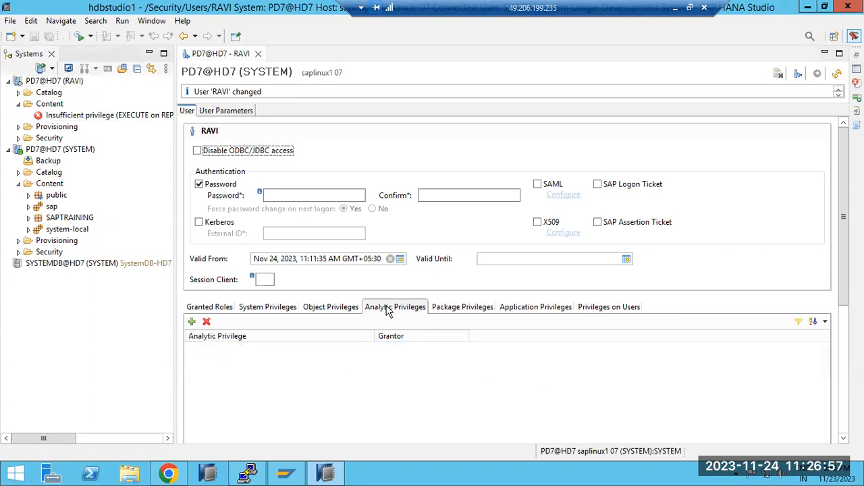
pyautogui.click(192, 321)
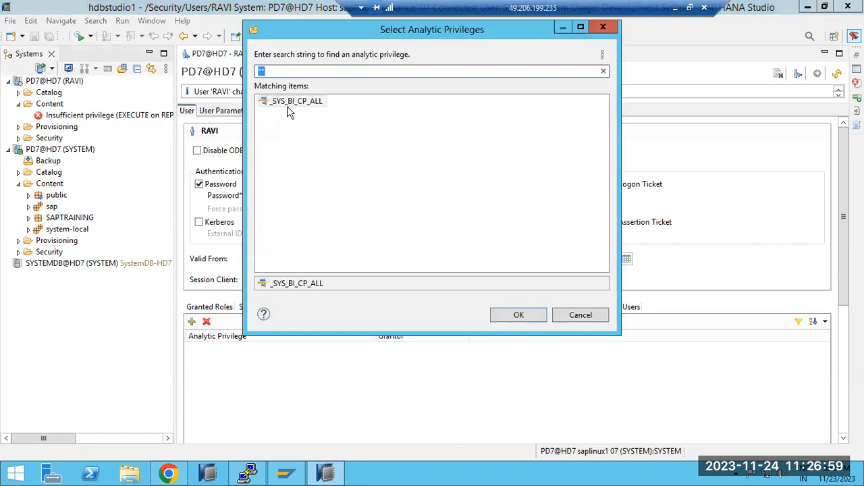
pyautogui.click(582, 314)
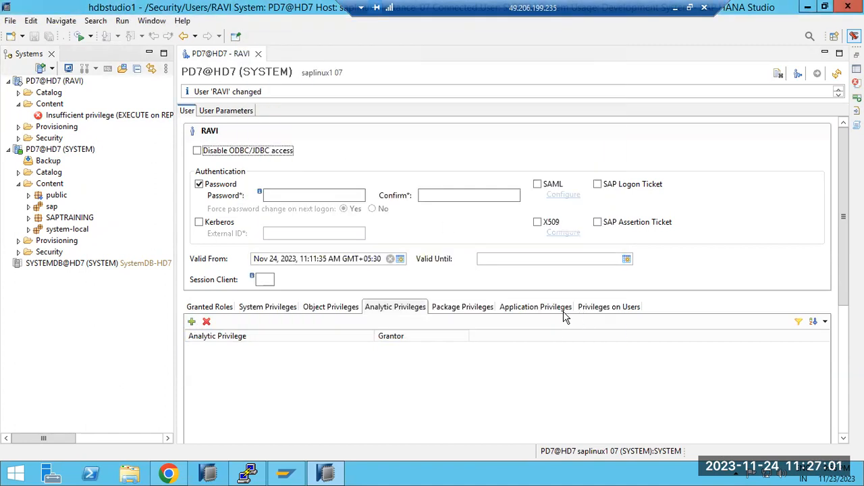
pyautogui.click(471, 307)
pyautogui.click(402, 305)
pyautogui.click(463, 305)
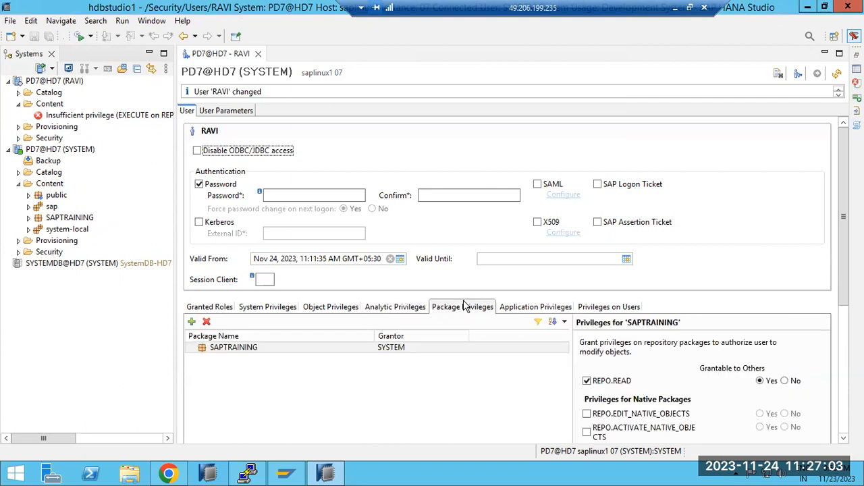
# Add the sap.hana.backup::Admin, sap.hana.ide::Trace and sap.hana.ide::Security application privileges to the user.
pyautogui.click(549, 308)
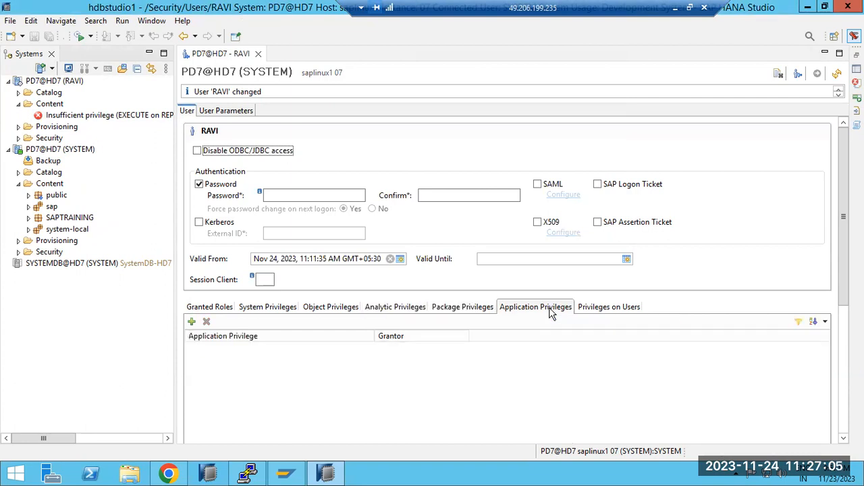
pyautogui.click(192, 321)
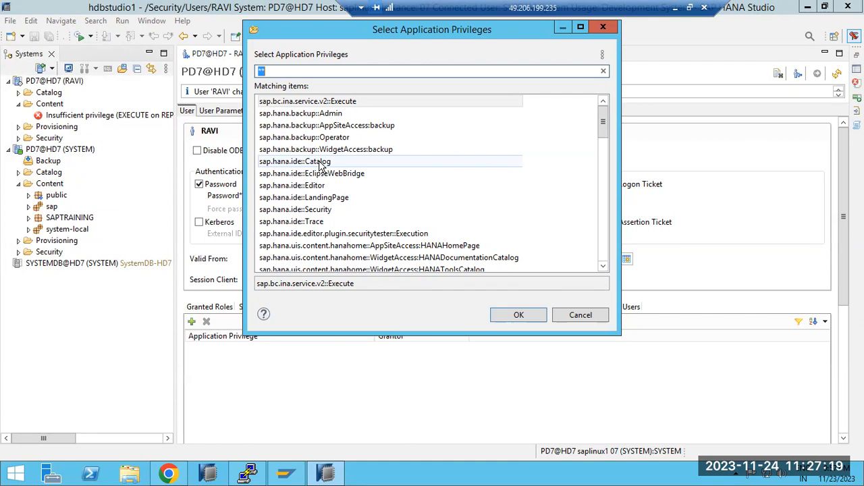
pyautogui.doubleClick(328, 114)
pyautogui.click(192, 322)
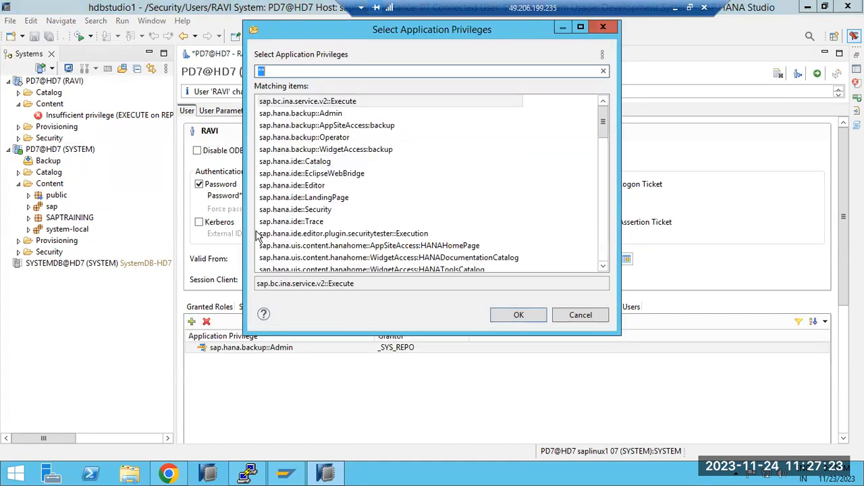
pyautogui.doubleClick(305, 221)
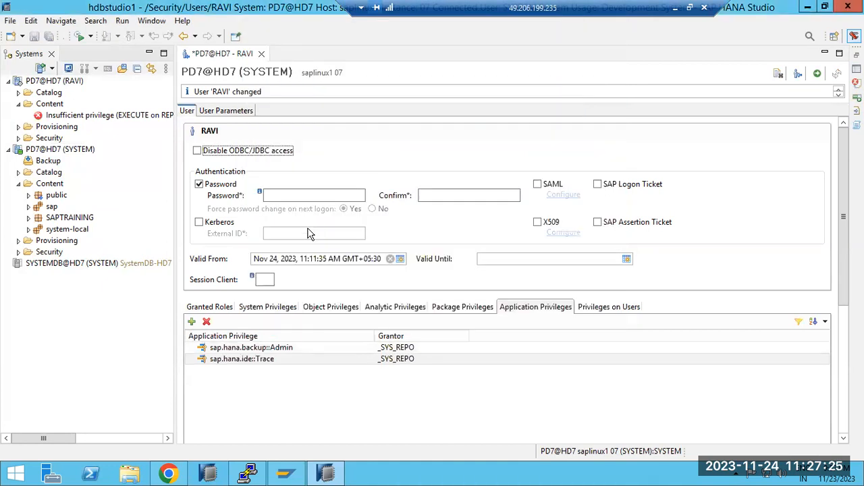
pyautogui.click(192, 321)
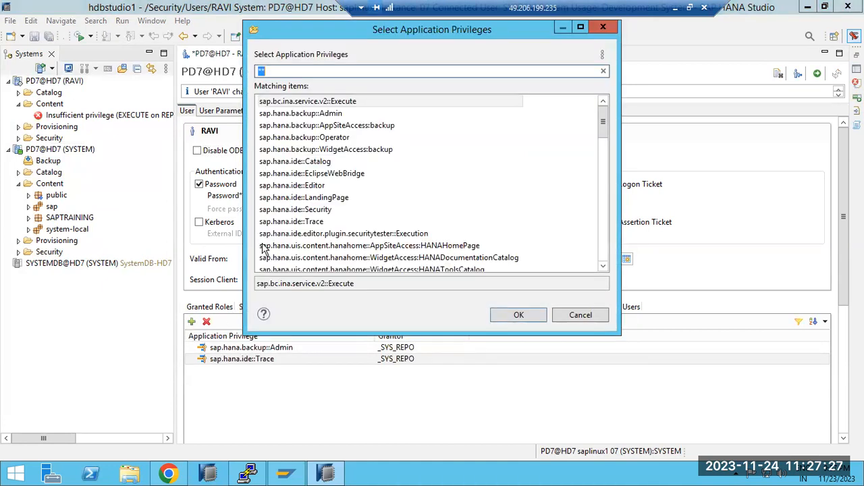
pyautogui.doubleClick(295, 209)
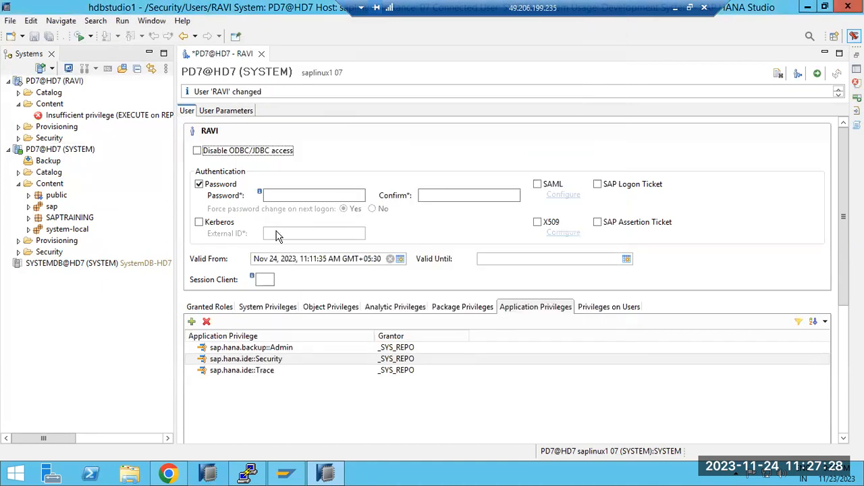
# Add the sap.hana.backup::Operator application privilege and deploy the user changes.
pyautogui.click(192, 321)
pyautogui.click(345, 238)
pyautogui.scroll(-10, 345, 241)
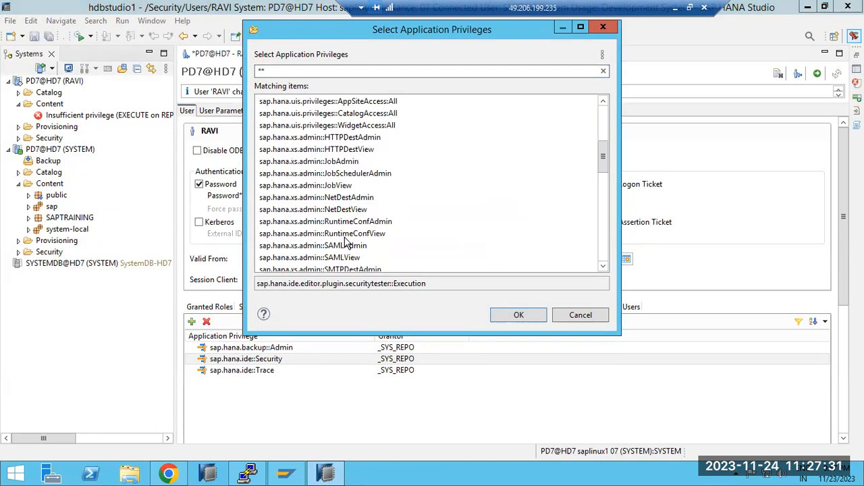
pyautogui.scroll(10, 344, 237)
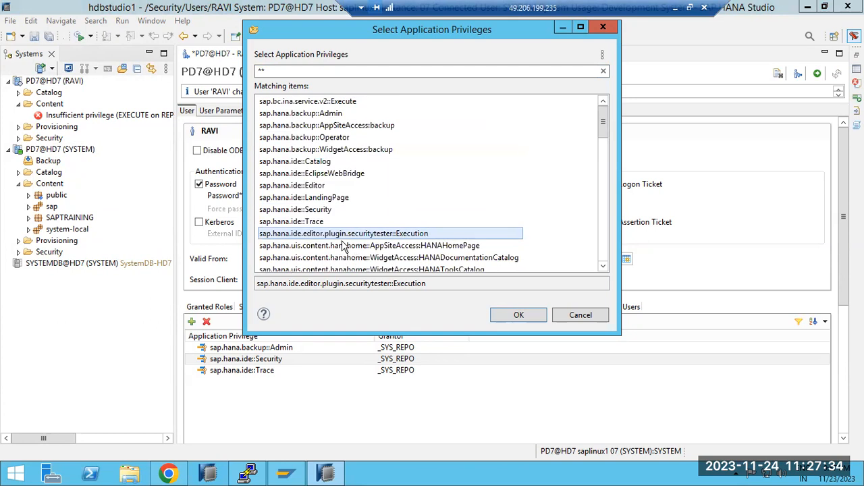
pyautogui.doubleClick(306, 138)
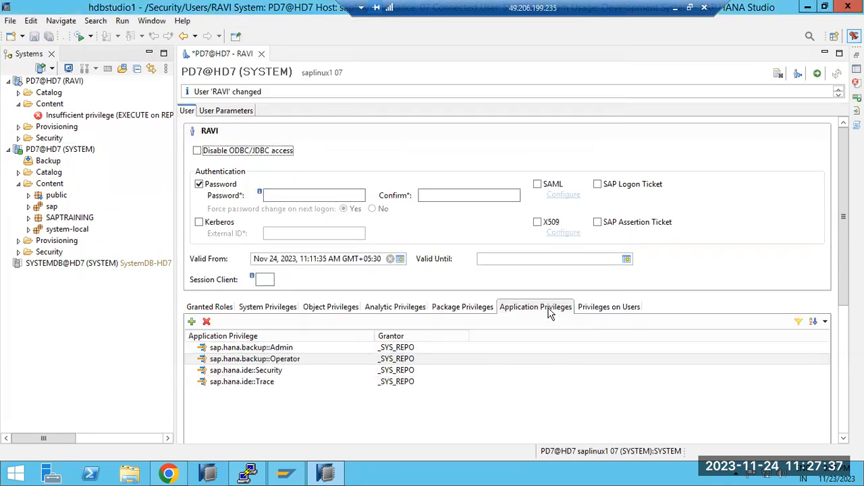
pyautogui.click(817, 73)
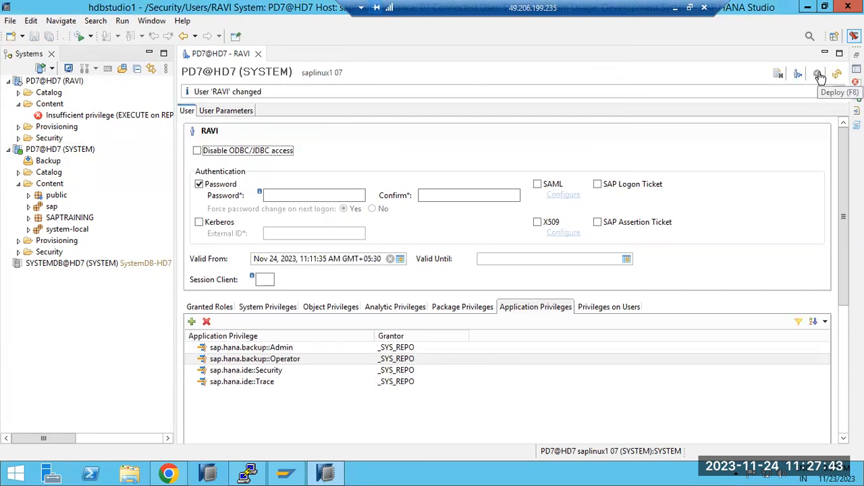
# Add the SYSTEM user to the account's privileges on users and remove that entry again.
pyautogui.click(635, 307)
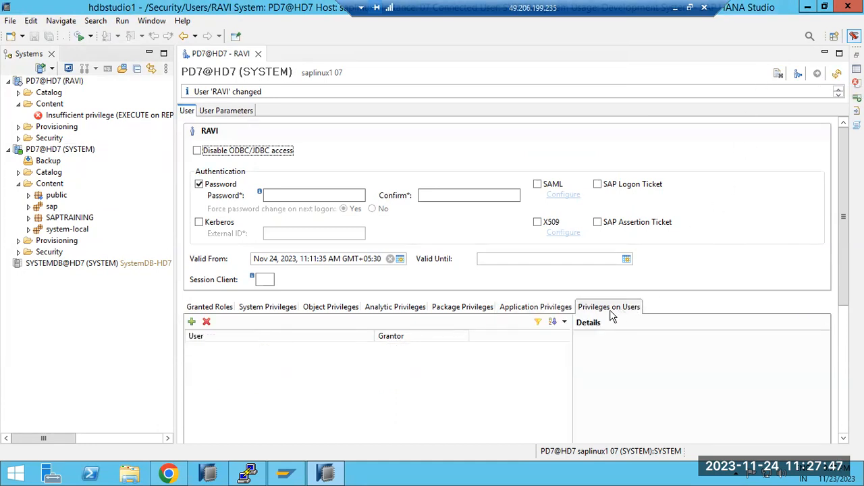
pyautogui.click(192, 321)
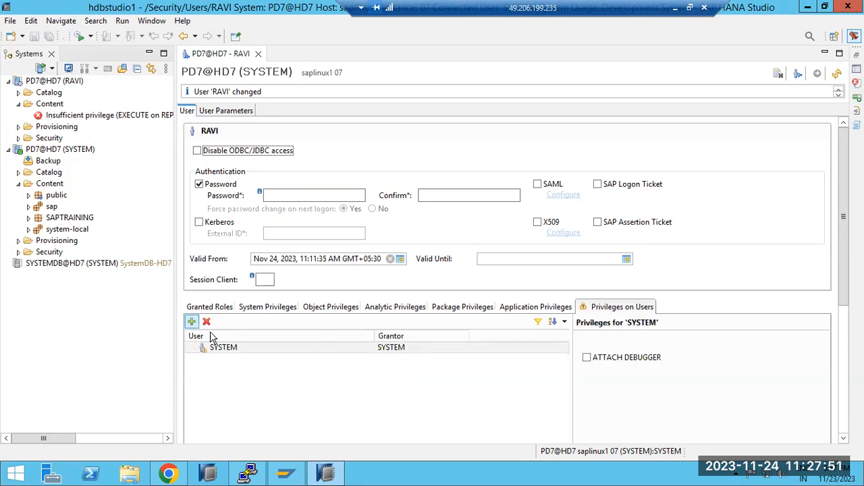
pyautogui.click(249, 349)
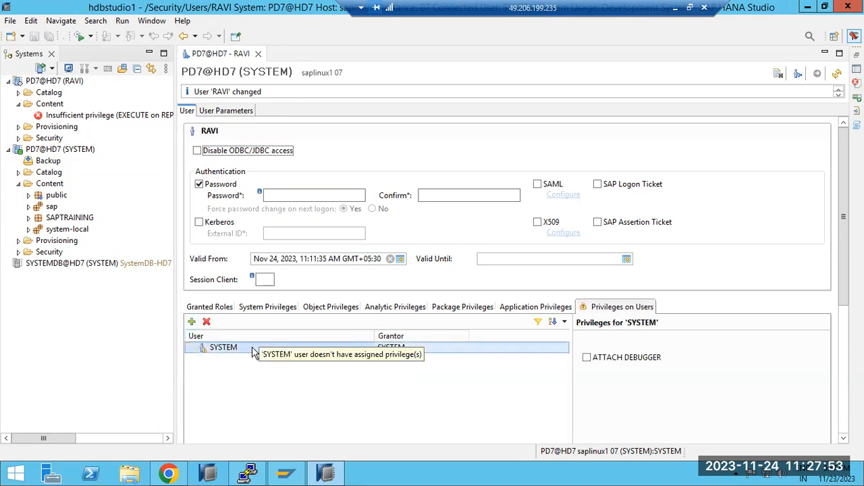
pyautogui.click(252, 351)
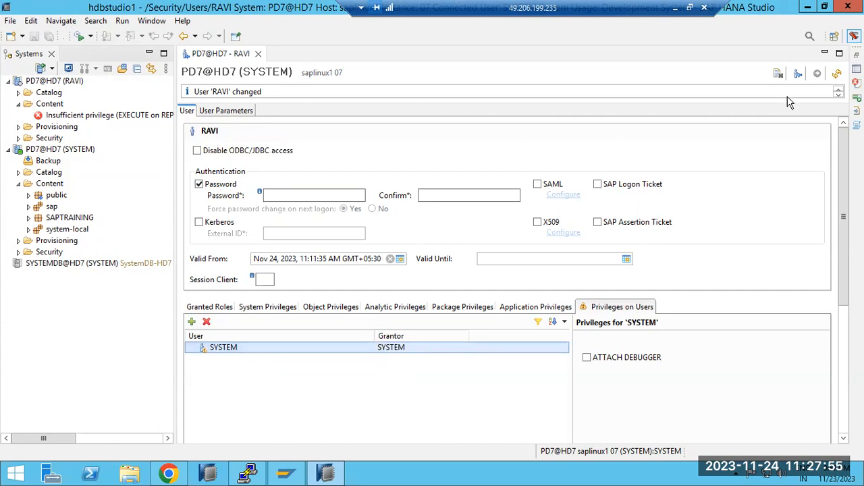
pyautogui.click(207, 323)
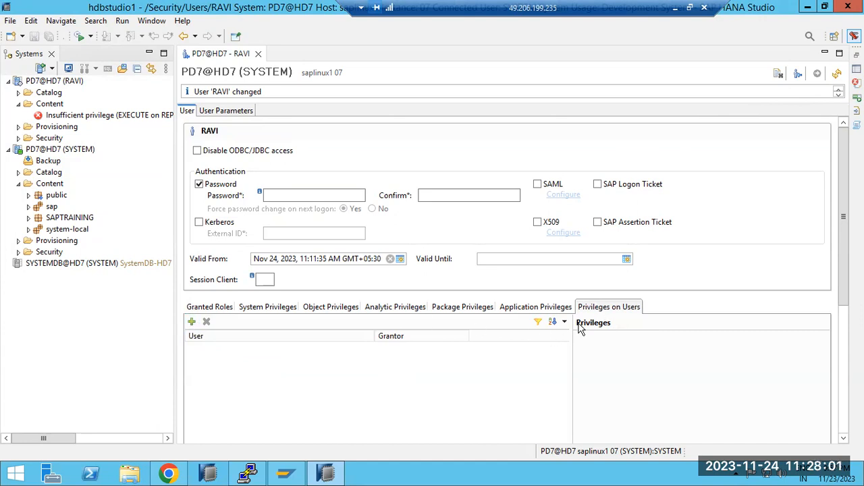
# Examine the user's system, object, analytic and package privileges one after another.
pyautogui.click(267, 308)
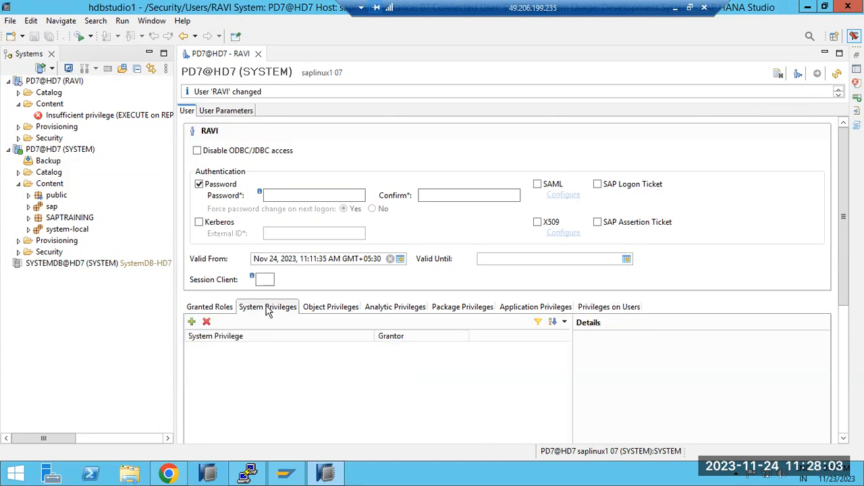
pyautogui.click(320, 310)
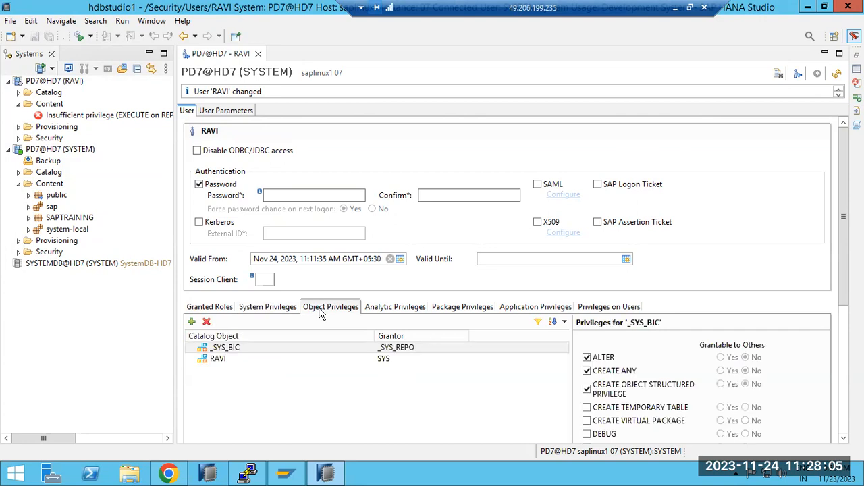
pyautogui.click(269, 307)
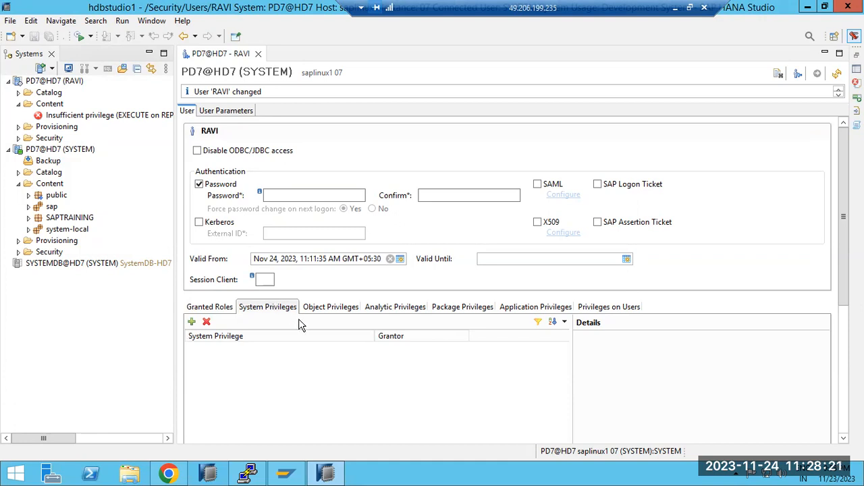
pyautogui.click(317, 310)
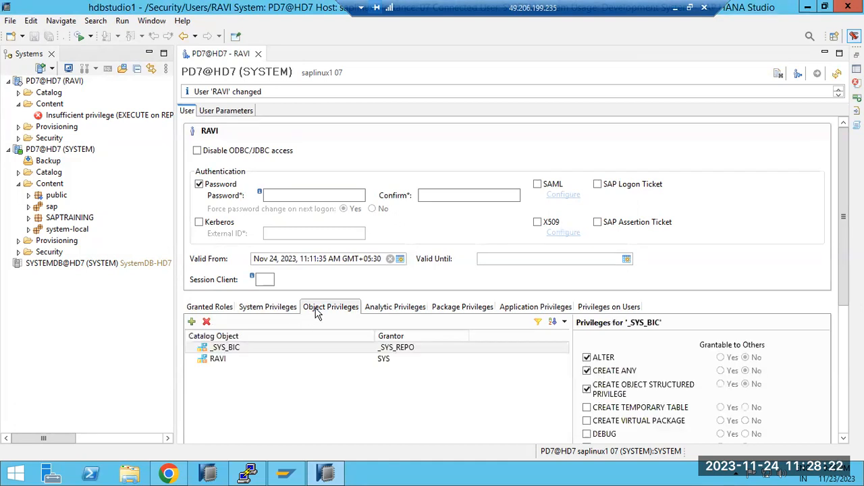
pyautogui.click(405, 310)
pyautogui.click(462, 307)
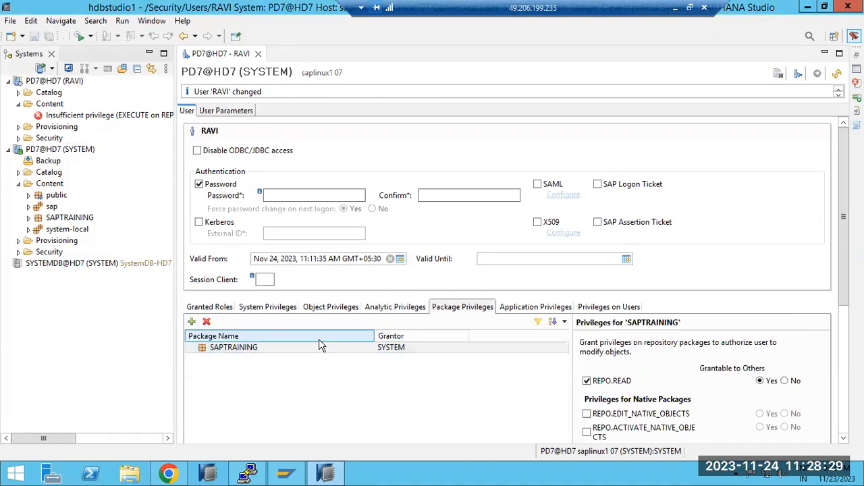
pyautogui.scroll(-5, 653, 426)
pyautogui.scroll(5, 651, 420)
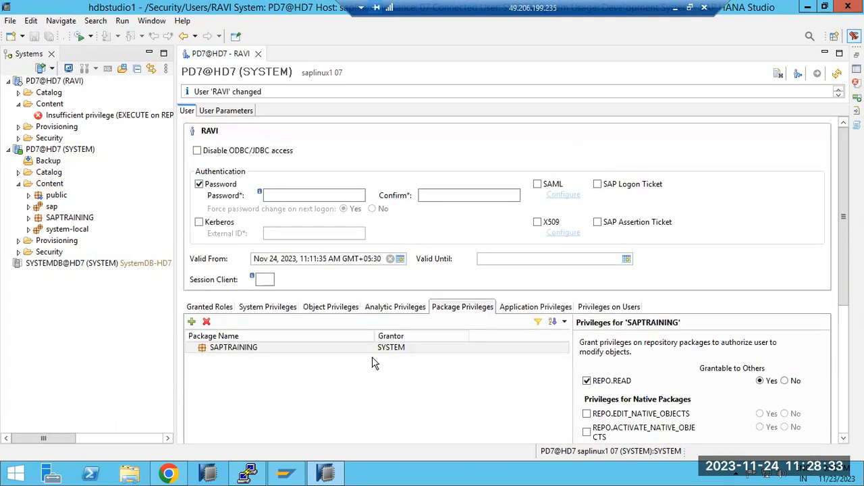
# Set the user's Valid Until date to Nov 25, 2023, 11:11:35 AM and deploy the change.
pyautogui.click(627, 259)
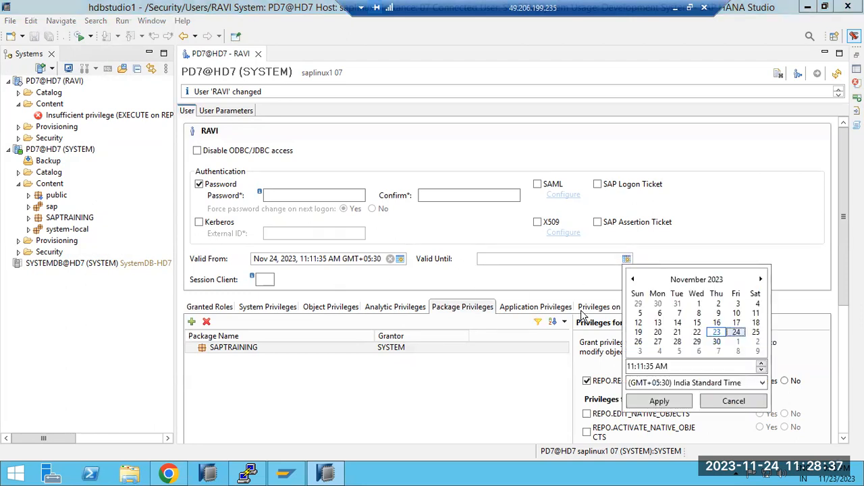
pyautogui.doubleClick(755, 332)
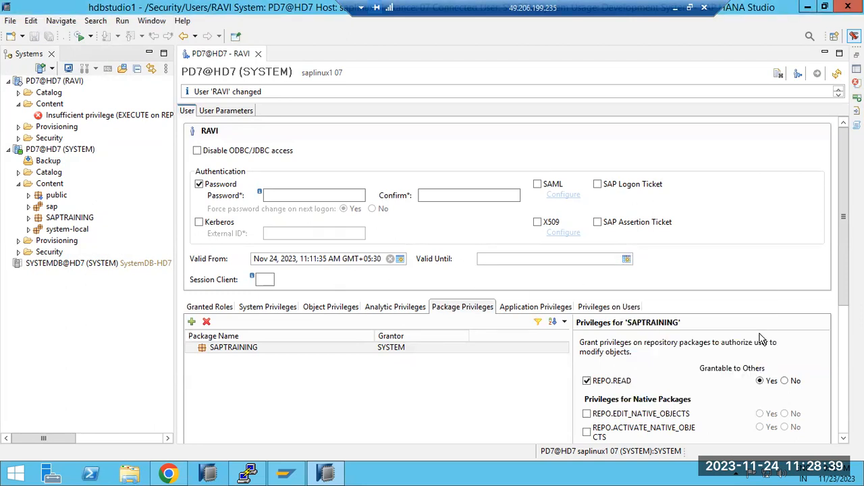
pyautogui.click(817, 73)
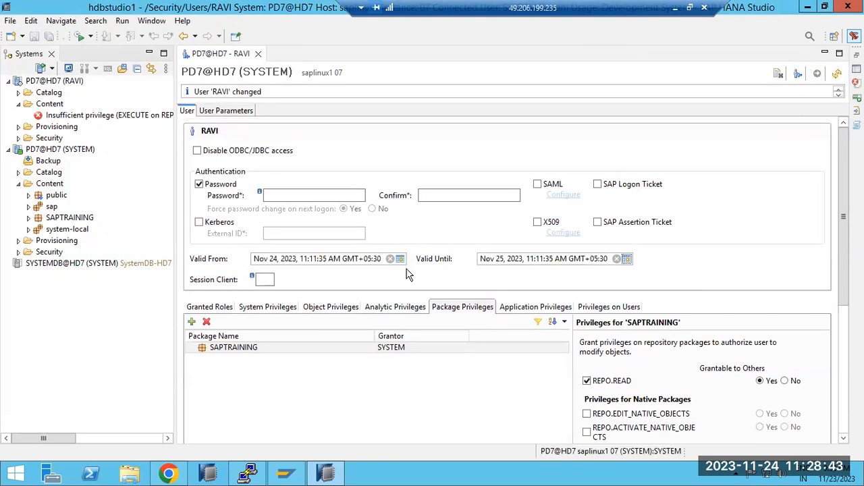
pyautogui.click(504, 256)
# Deactivate the database user and activate it again, confirming both actions.
pyautogui.click(799, 76)
pyautogui.click(505, 235)
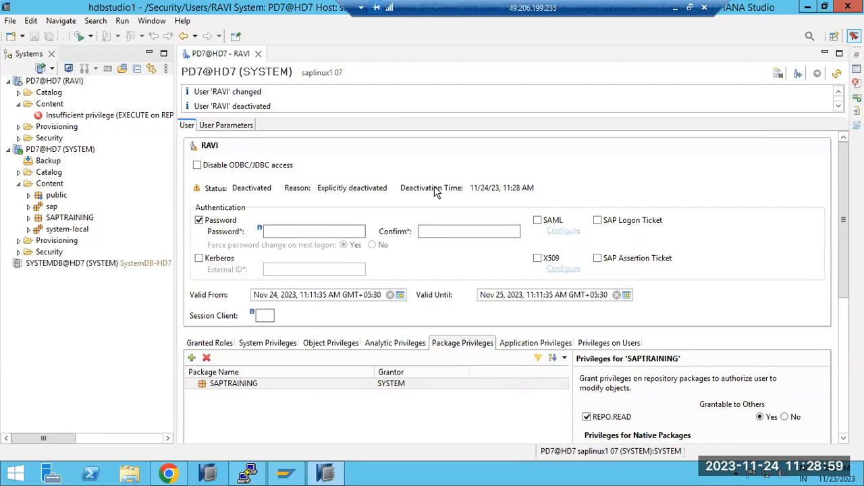
pyautogui.click(798, 75)
pyautogui.click(477, 238)
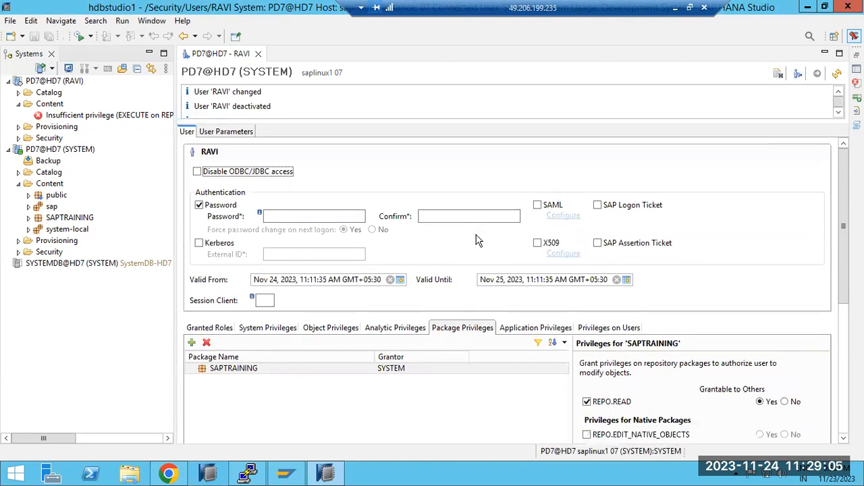
# Check the user's password and confirmation fields and switch from the remote desktop session to the Paint notes on SAP HANA security.
pyautogui.click(301, 217)
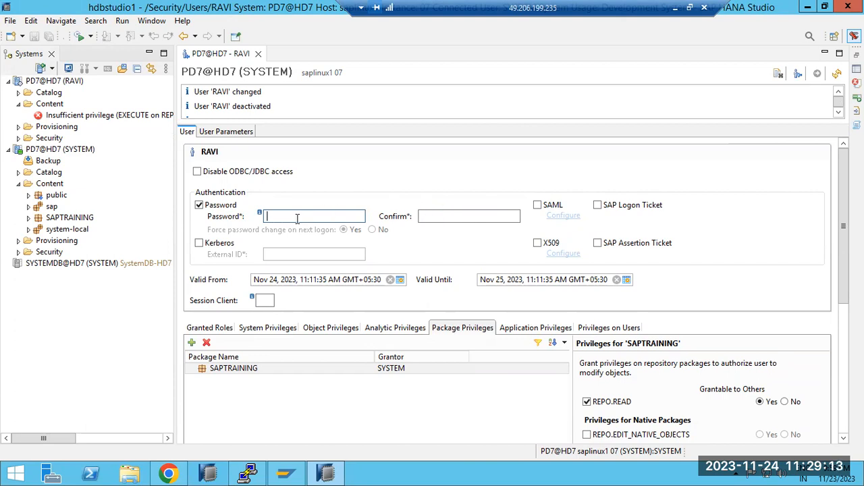
pyautogui.click(472, 216)
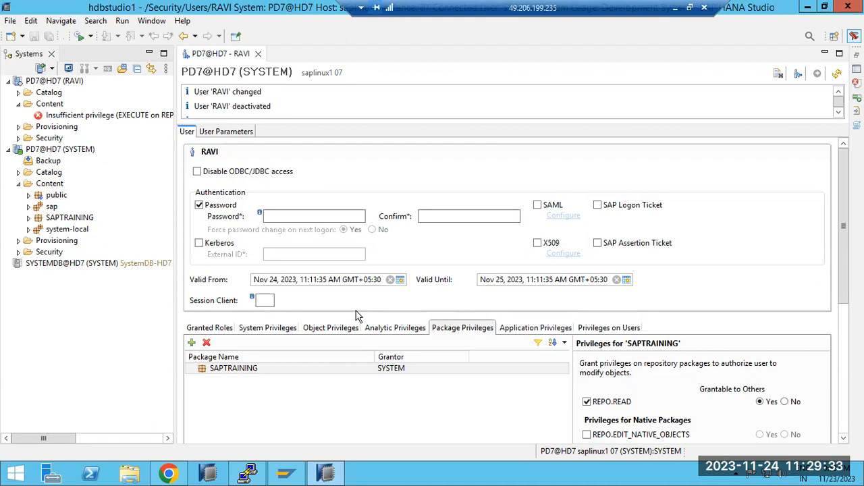
pyautogui.click(677, 9)
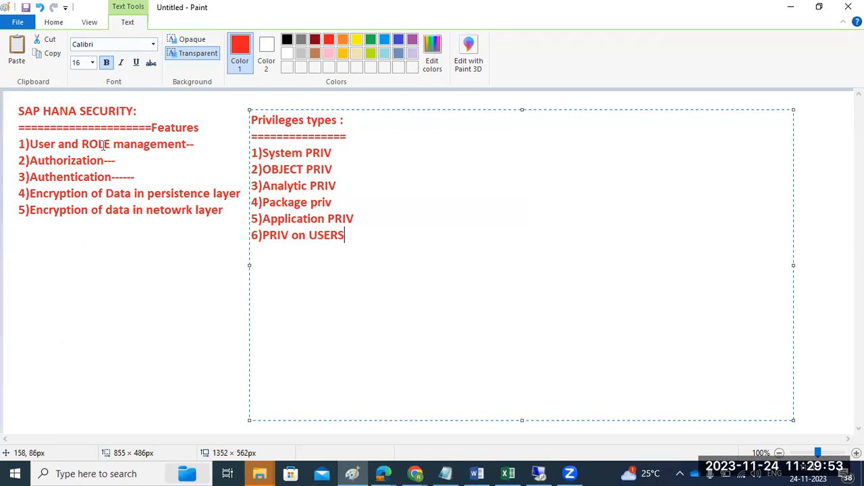
# Add a text box of about 612 × 482 px beside the privilege types, headed "user and role management :" and underlined with equals signs.
pyautogui.click(156, 313)
pyautogui.moveTo(393, 108); pyautogui.dragTo(781, 411)
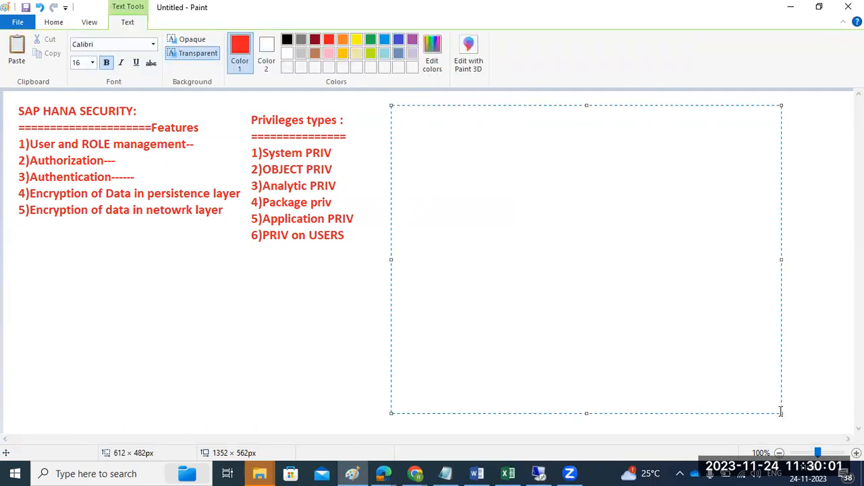
pyautogui.write('user and r')
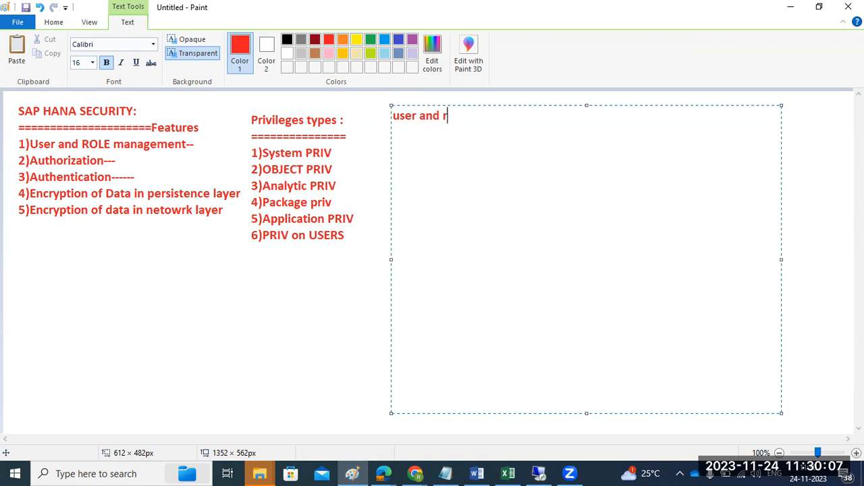
pyautogui.write('ole managemen')
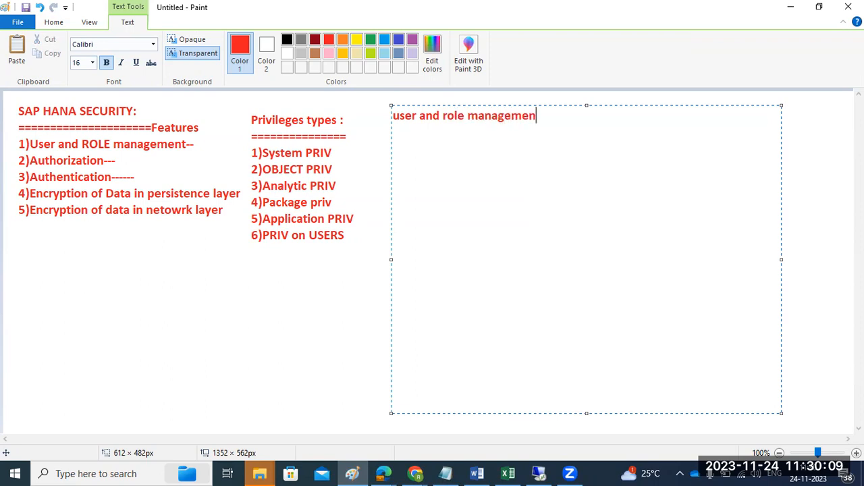
pyautogui.write('t :')
pyautogui.press('Return')
pyautogui.write('==================')
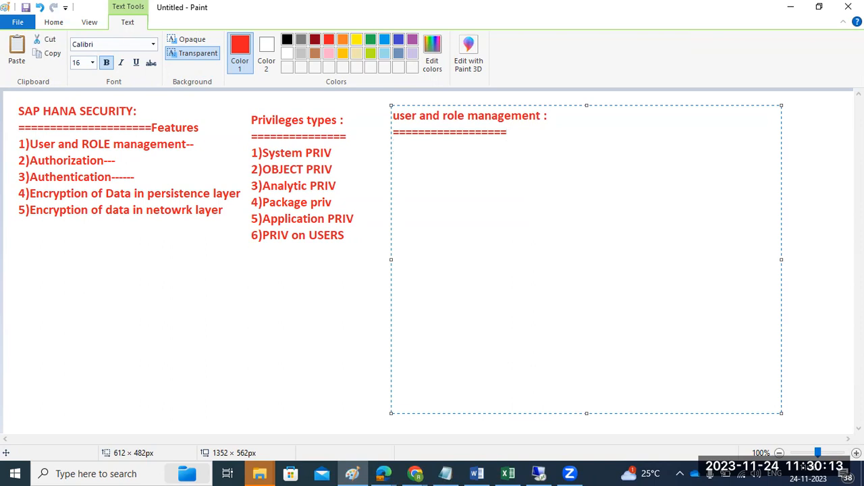
# Below the heading, write "2 types of users" and, after a blank line, the first entry "1)Technical users(DBA user)".
pyautogui.press('Return')
pyautogui.write('2 types of users')
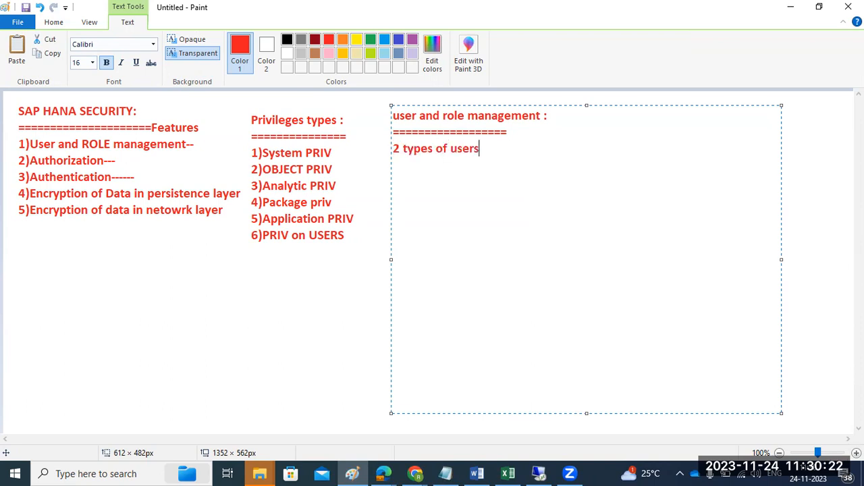
pyautogui.press('Return')
pyautogui.press('Return')
pyautogui.write('1)Technical use')
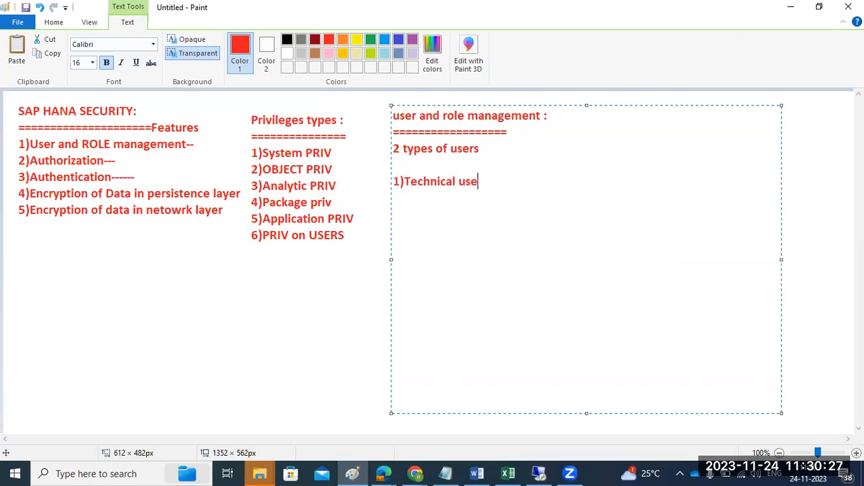
pyautogui.write('rs(DBA user)')
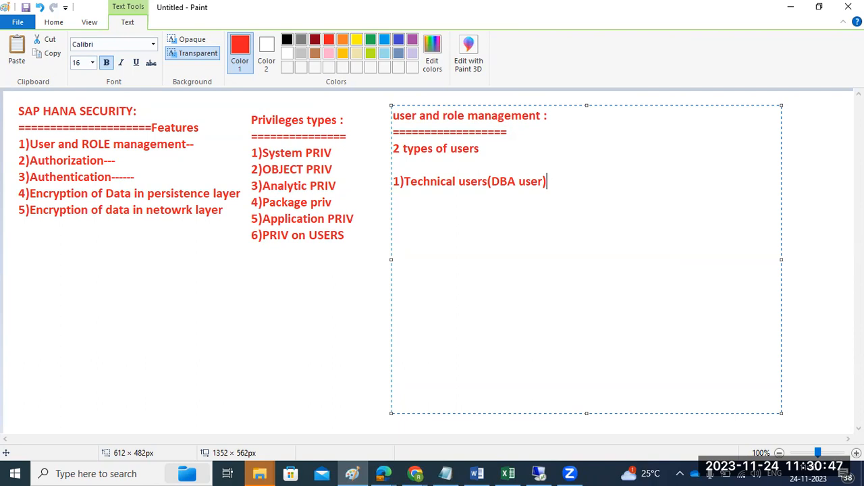
# Add the second entry "2)REAL USERS" to the user types, leaving two blank lines after the technical users entry.
pyautogui.press('Return')
pyautogui.press('Return')
pyautogui.press('Return')
pyautogui.write('2)')
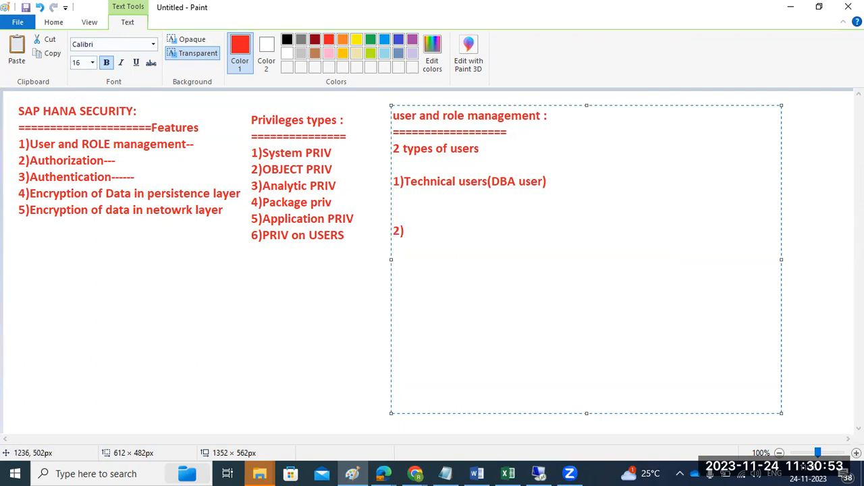
pyautogui.write('REAL USERS :')
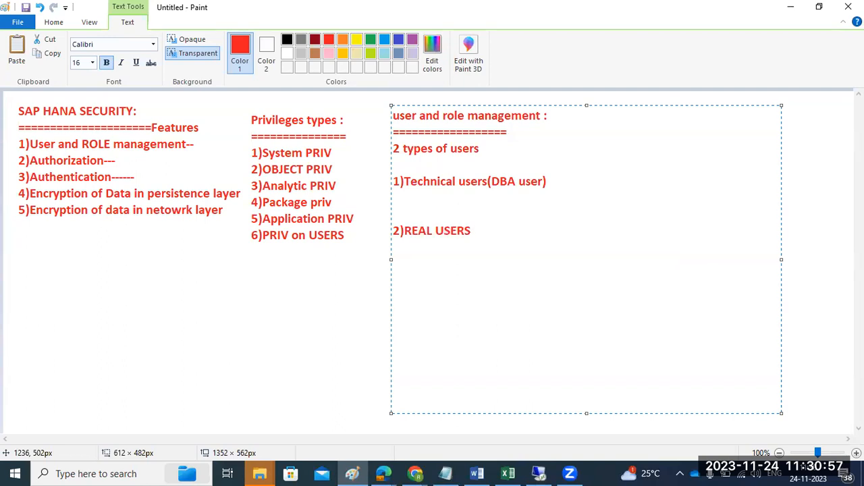
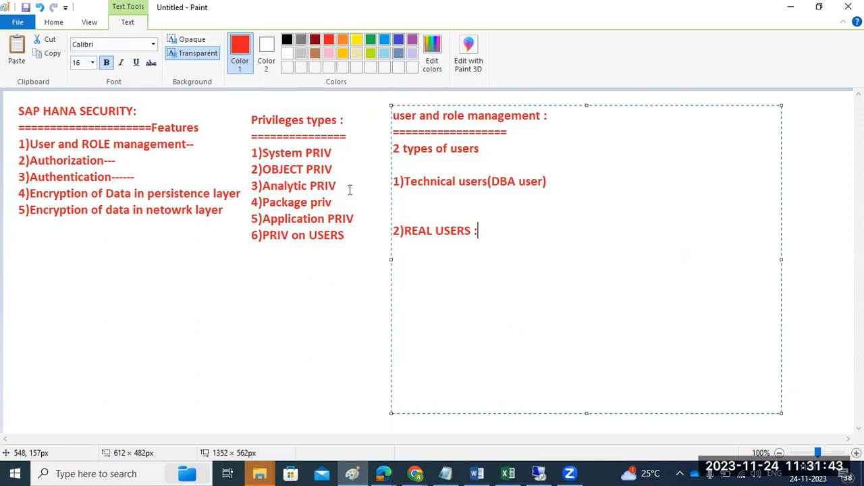
# Highlight the technical and real user entries in turn and start a new line below "2)REAL USERS :".
pyautogui.moveTo(425, 180); pyautogui.dragTo(518, 183)
pyautogui.moveTo(412, 230); pyautogui.dragTo(462, 229)
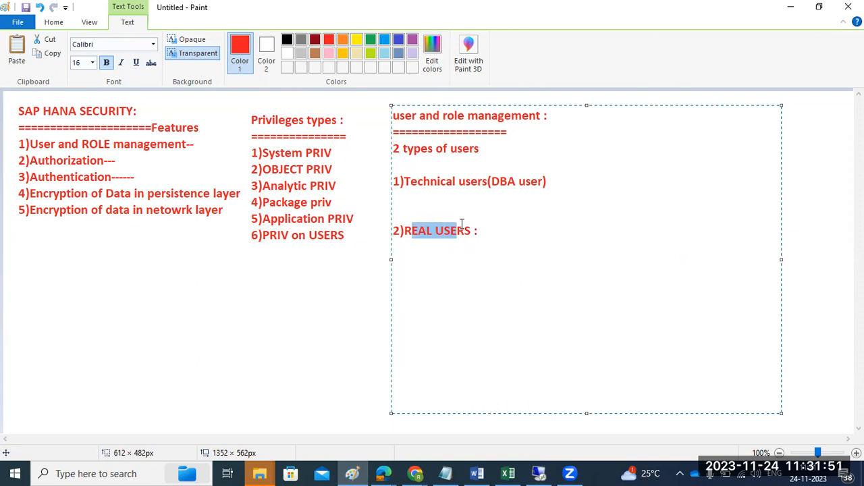
pyautogui.click(496, 235)
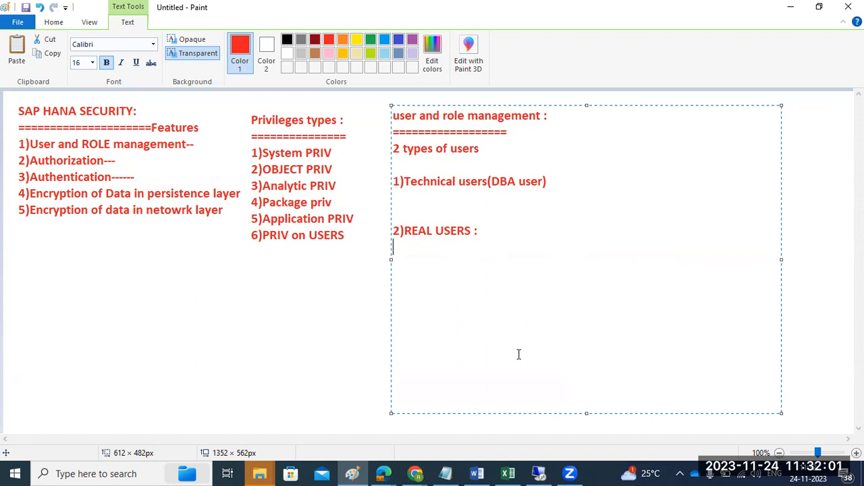
# Switch to the SAP HANA Studio remote session, view a blank new user form for PD7@HD7 (SYSTEM), and close both user editors.
pyautogui.click(538, 473)
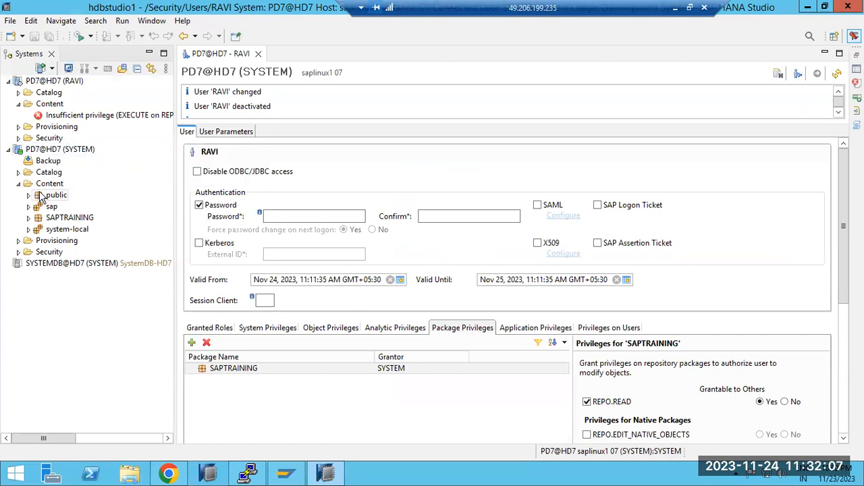
pyautogui.click(18, 252)
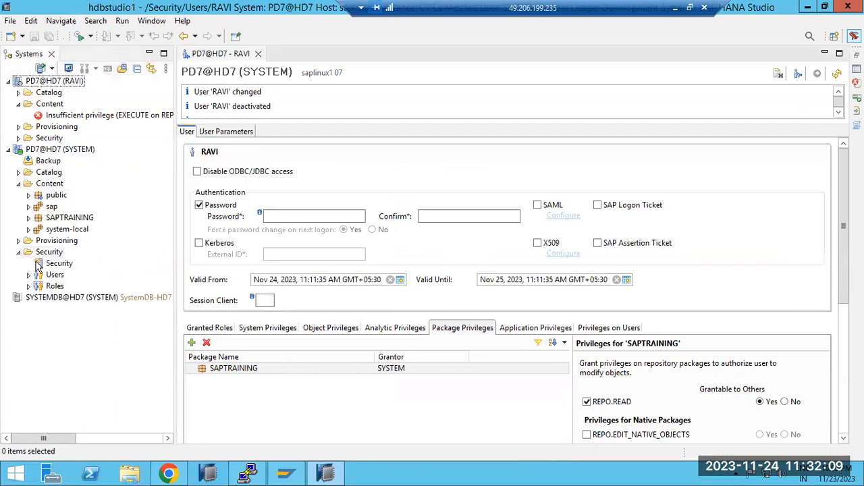
pyautogui.rightClick(44, 275)
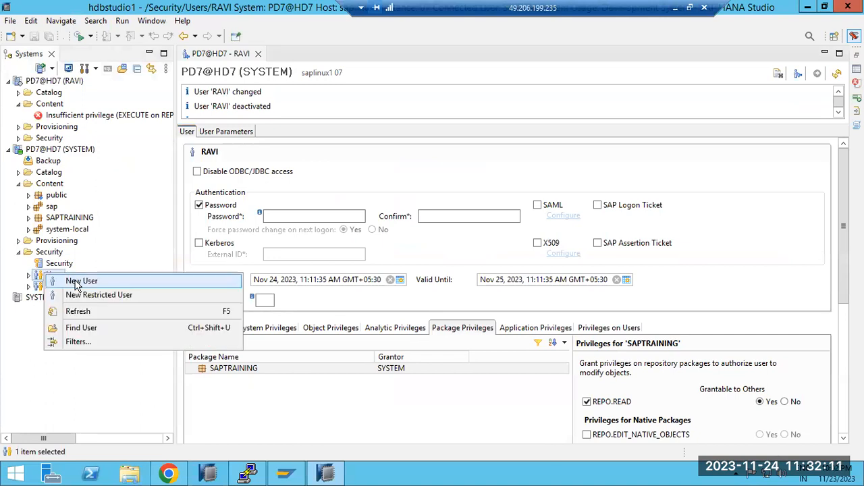
pyautogui.click(78, 282)
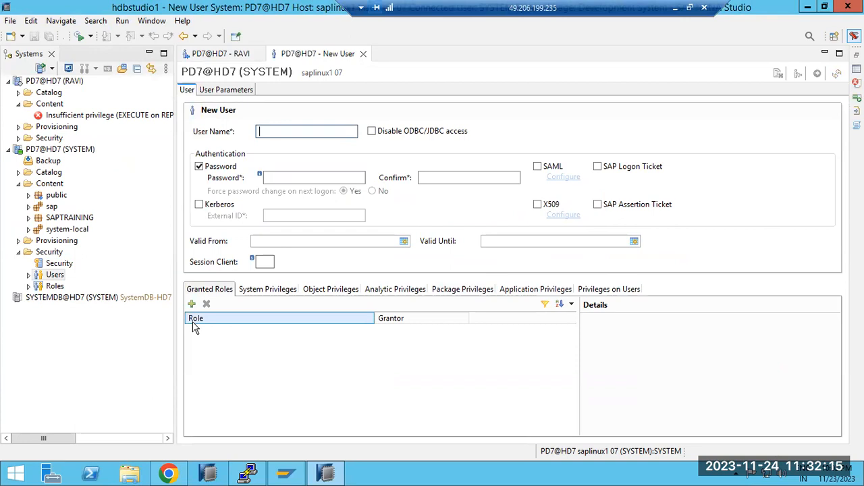
pyautogui.click(363, 54)
pyautogui.click(258, 53)
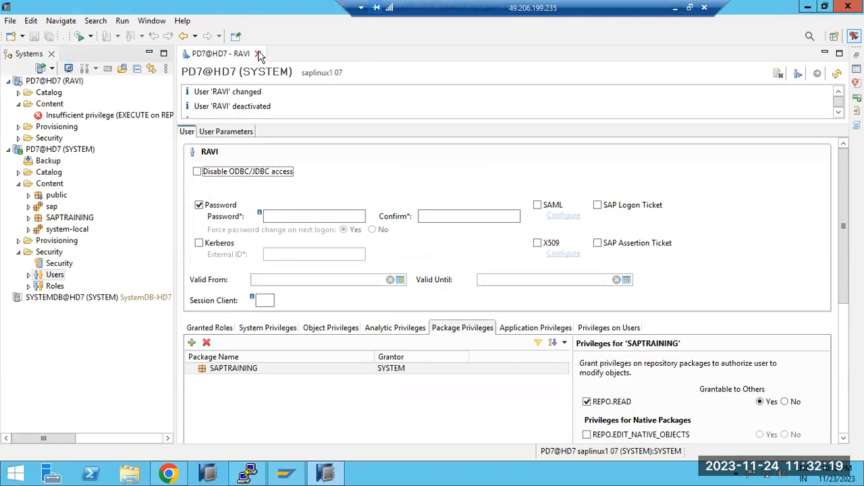
# Examine the roles under the Security folder of PD7@HD7 (SYSTEM), including MONITORING, MODELING, PUBLIC and CONTENT_ADMIN.
pyautogui.click(28, 288)
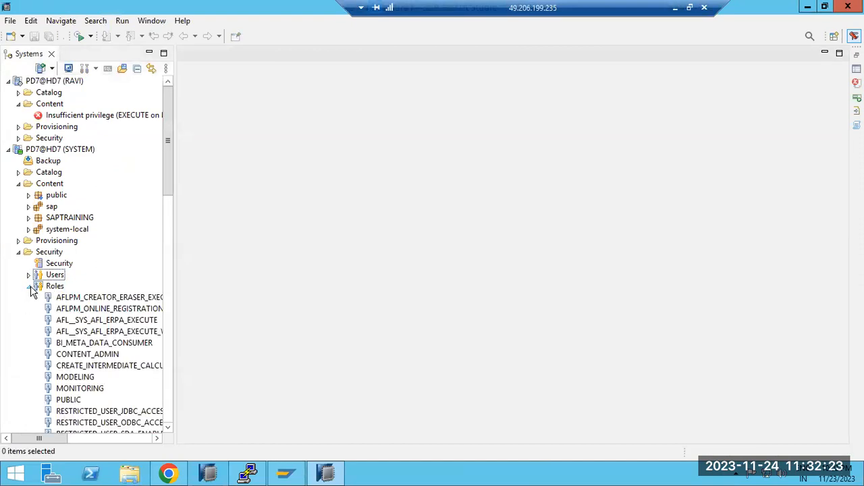
pyautogui.click(47, 290)
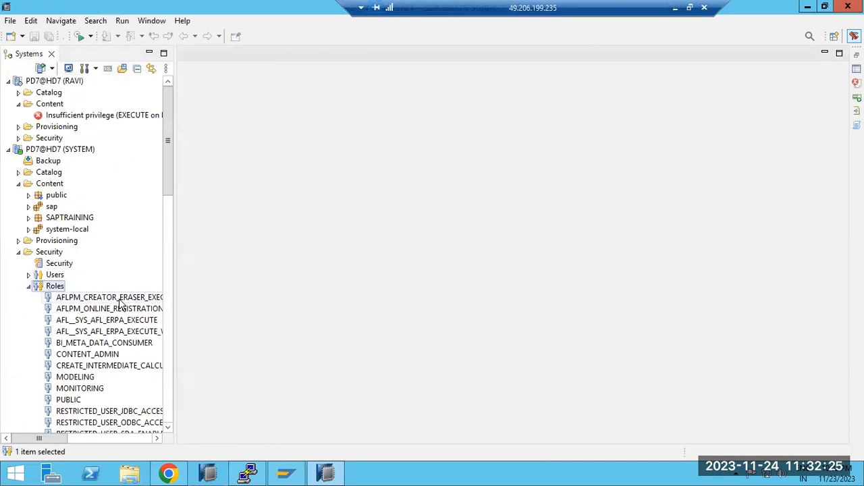
pyautogui.click(91, 391)
pyautogui.click(89, 381)
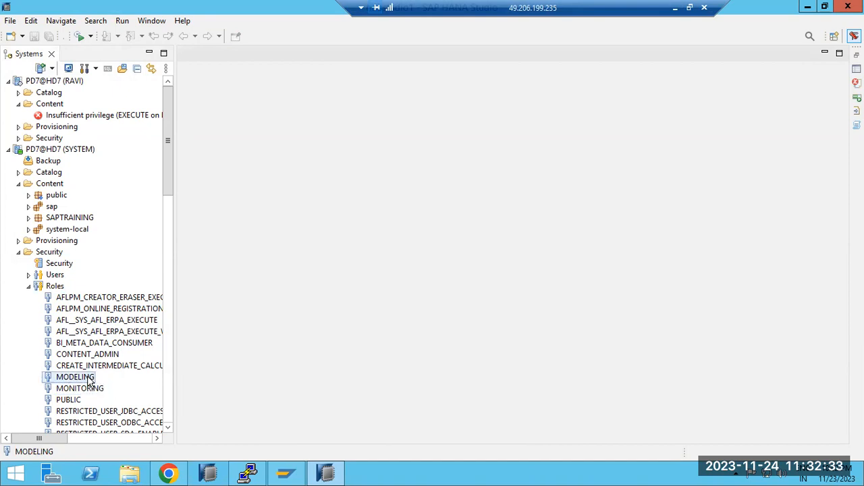
pyautogui.click(70, 400)
pyautogui.scroll(-3, 72, 403)
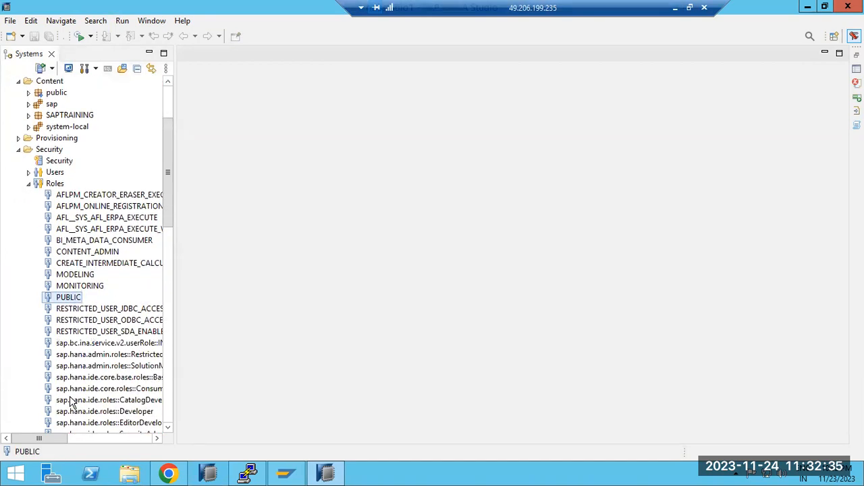
pyautogui.click(96, 310)
pyautogui.click(88, 251)
pyautogui.scroll(-13, 118, 310)
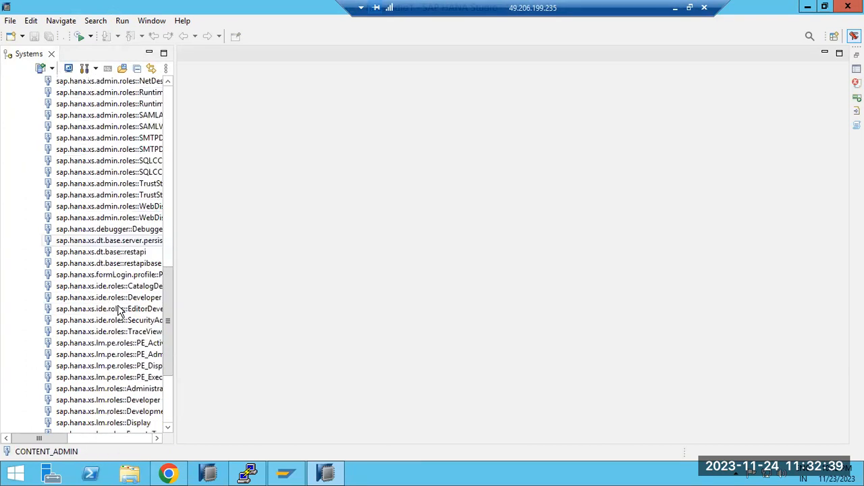
pyautogui.scroll(-3, 118, 311)
pyautogui.scroll(18, 100, 357)
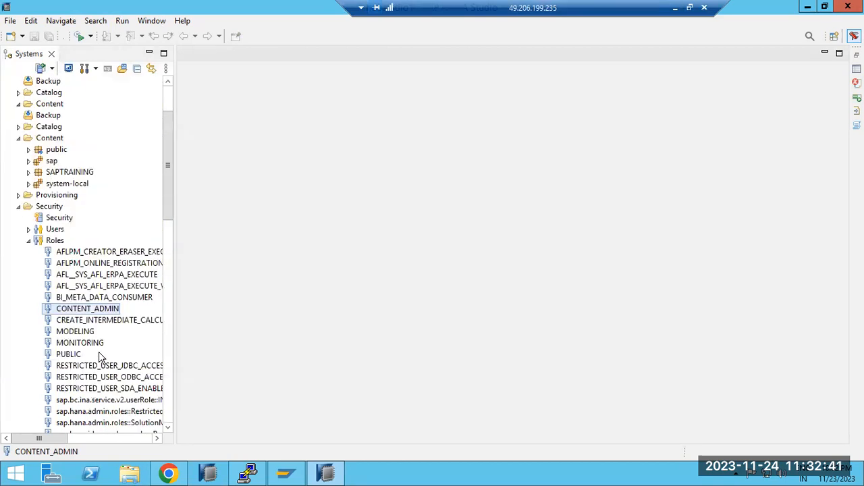
pyautogui.scroll(1, 100, 357)
# Start a new role in PD7@HD7 (SYSTEM) and name it Z_BASIS_MONI.
pyautogui.click(54, 275)
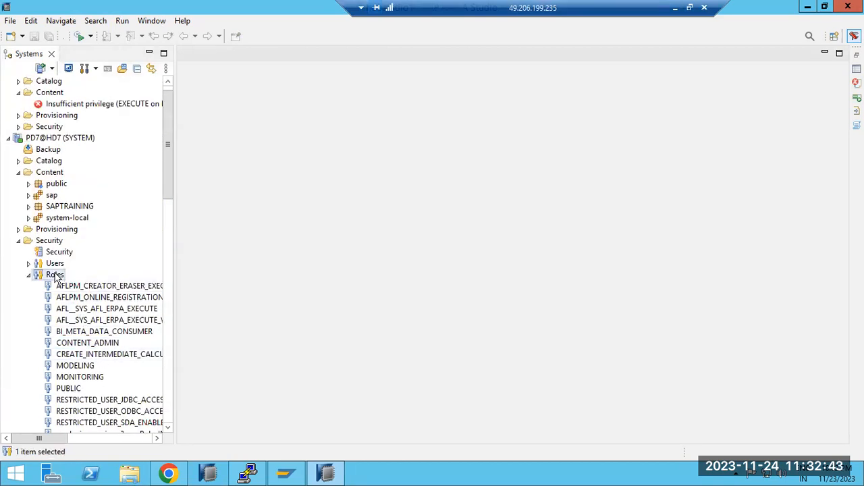
pyautogui.rightClick(55, 277)
pyautogui.click(80, 283)
pyautogui.write('Z_BASIS_MONI')
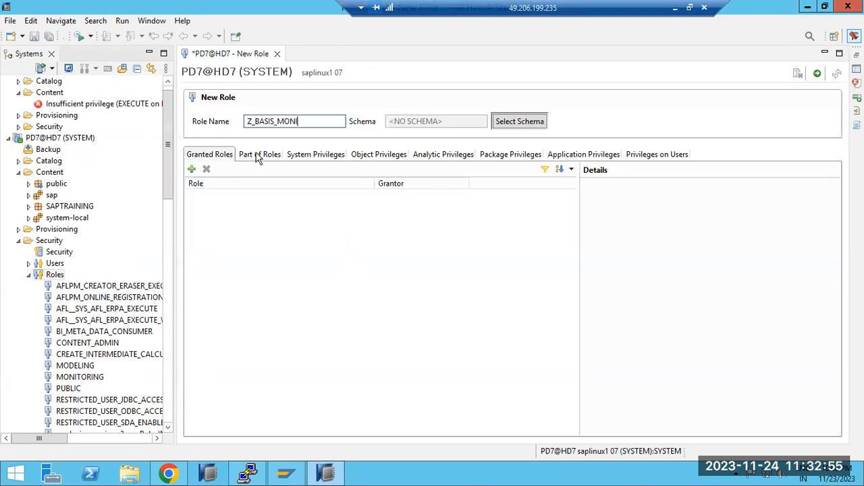
# Add the system privileges AUDIT READ, BACKUP OPERATOR, CATALOG READ and CREATE REMOTE SOURCE to the new role.
pyautogui.click(317, 155)
pyautogui.click(192, 169)
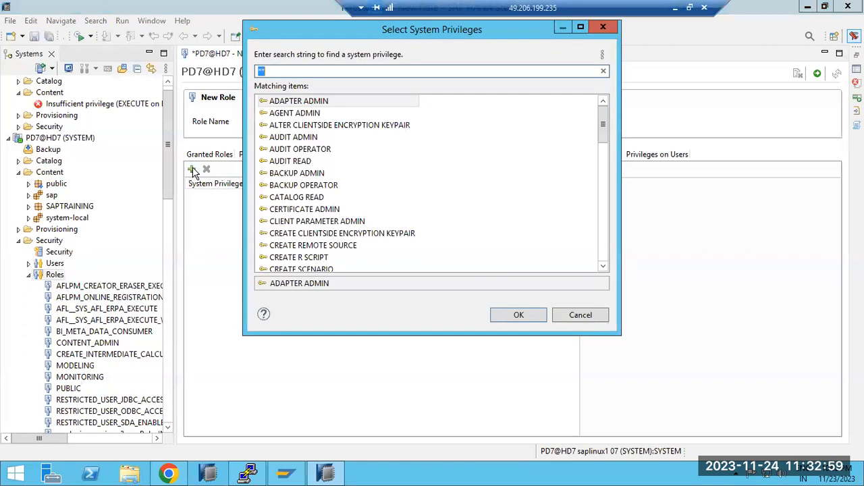
pyautogui.click(306, 193)
pyautogui.keyDown('ctrl'); pyautogui.click(303, 164); pyautogui.keyUp('ctrl')
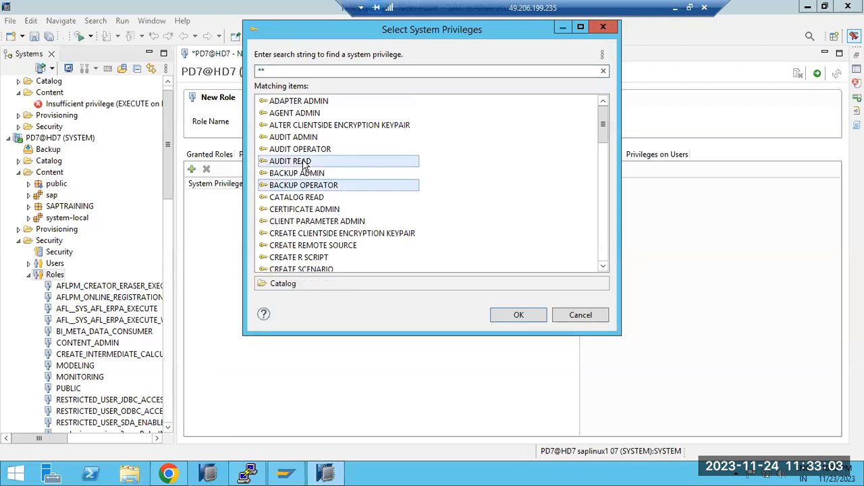
pyautogui.keyDown('ctrl'); pyautogui.click(312, 198); pyautogui.keyUp('ctrl')
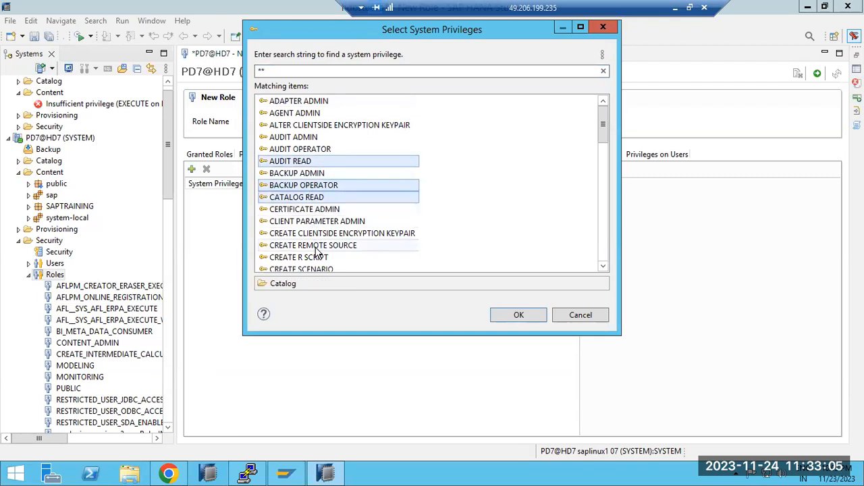
pyautogui.keyDown('ctrl'); pyautogui.click(315, 247); pyautogui.keyUp('ctrl')
pyautogui.click(518, 315)
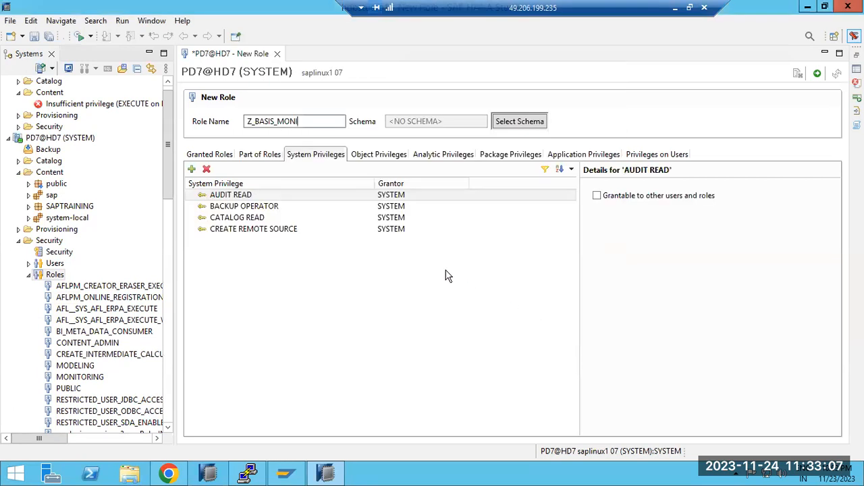
# Add the catalog objects _SYS_BIC, _SYS_BI and _SYS_AFL to the role's object privileges.
pyautogui.click(375, 156)
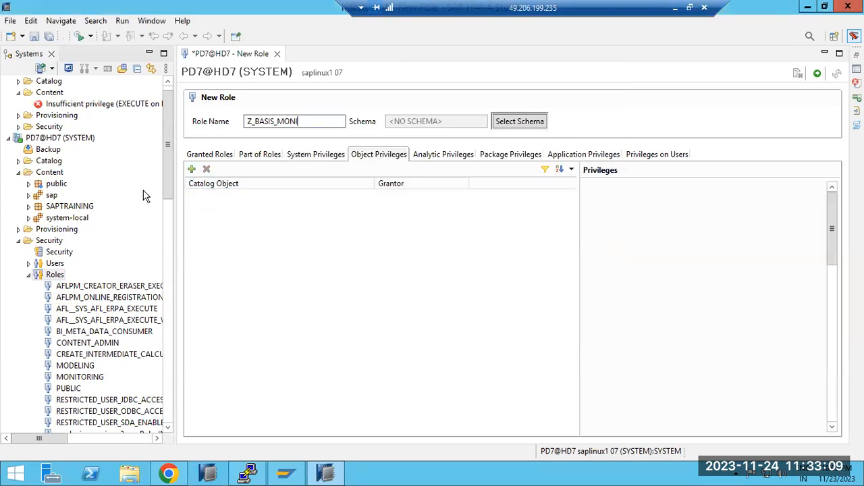
pyautogui.click(192, 170)
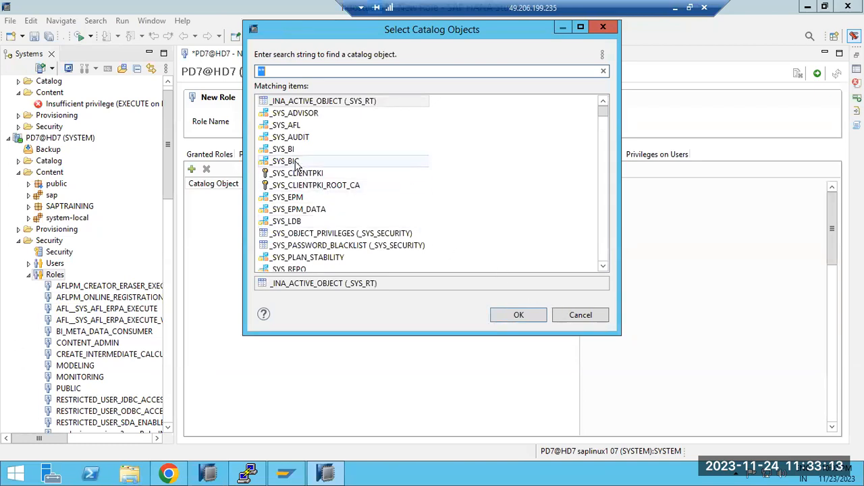
pyautogui.click(295, 162)
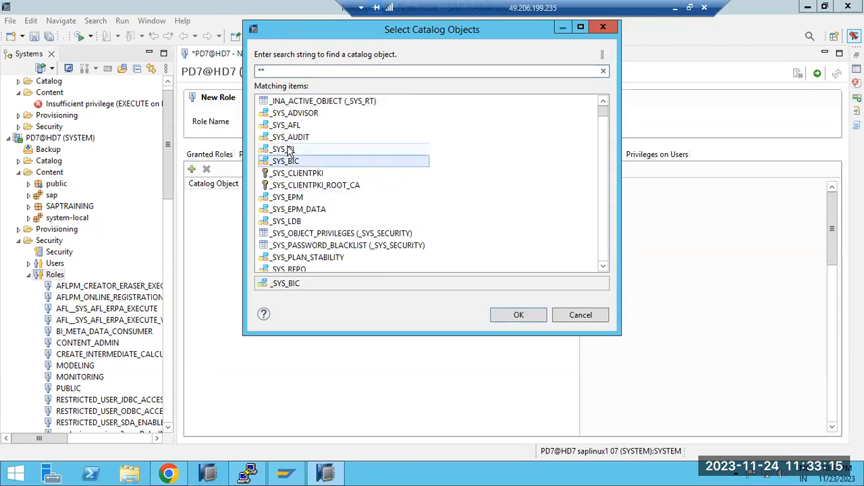
pyautogui.keyDown('ctrl'); pyautogui.click(287, 150); pyautogui.keyUp('ctrl')
pyautogui.keyDown('ctrl'); pyautogui.click(289, 127); pyautogui.keyUp('ctrl')
pyautogui.click(544, 319)
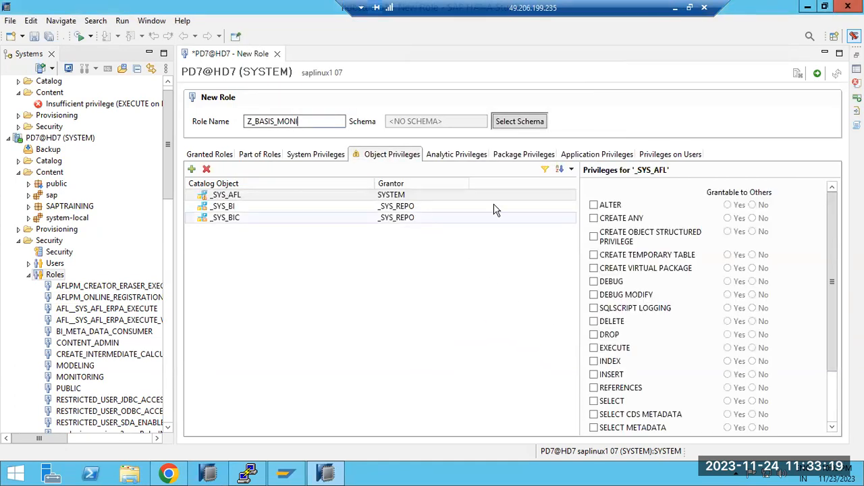
# Select ALTER and CREATE ANY for each of _SYS_AFL, _SYS_BI and _SYS_BIC, and deploy the role.
pyautogui.click(594, 205)
pyautogui.click(593, 218)
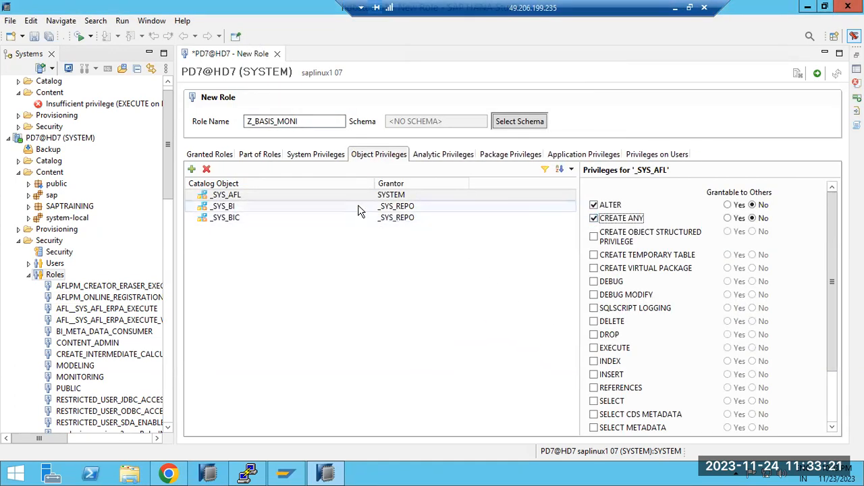
pyautogui.click(527, 206)
pyautogui.click(593, 205)
pyautogui.click(593, 218)
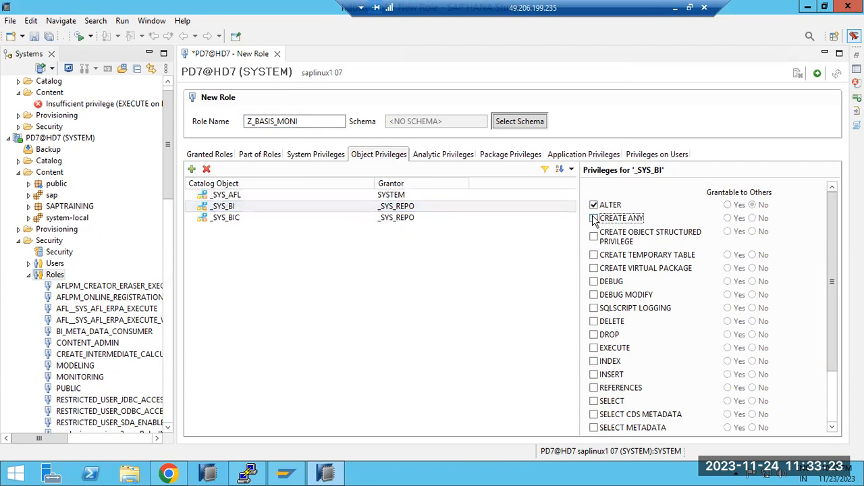
pyautogui.click(358, 217)
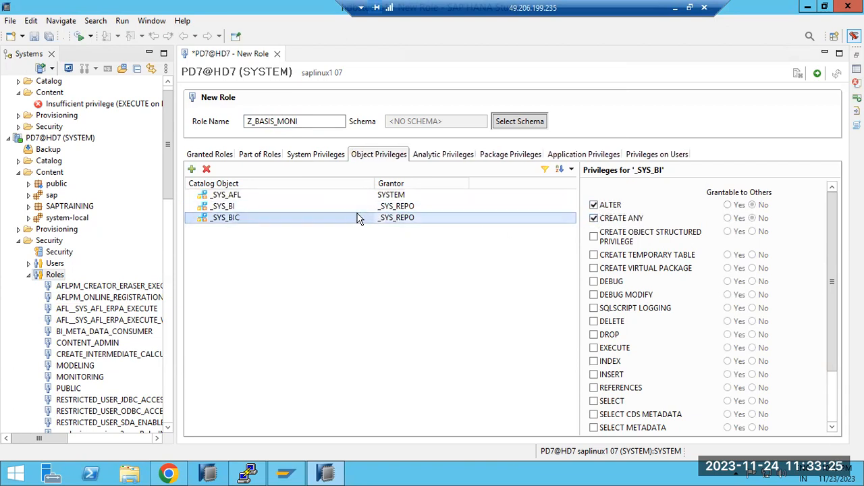
pyautogui.click(593, 205)
pyautogui.click(593, 218)
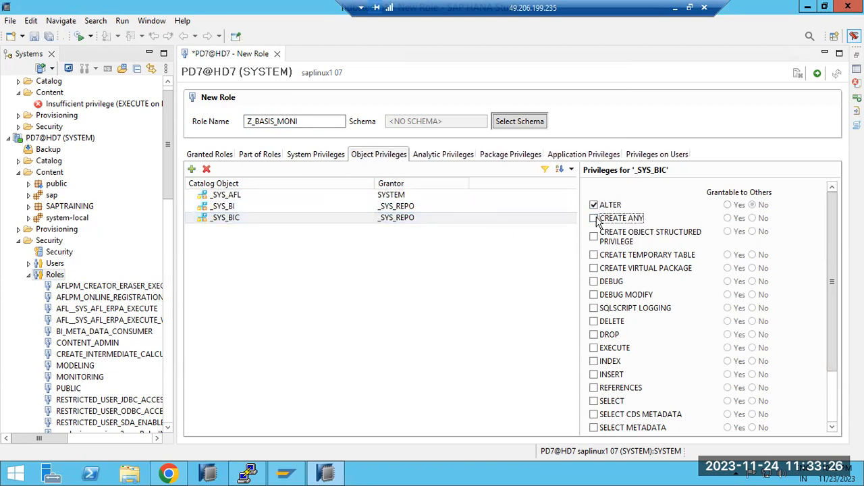
pyautogui.click(817, 75)
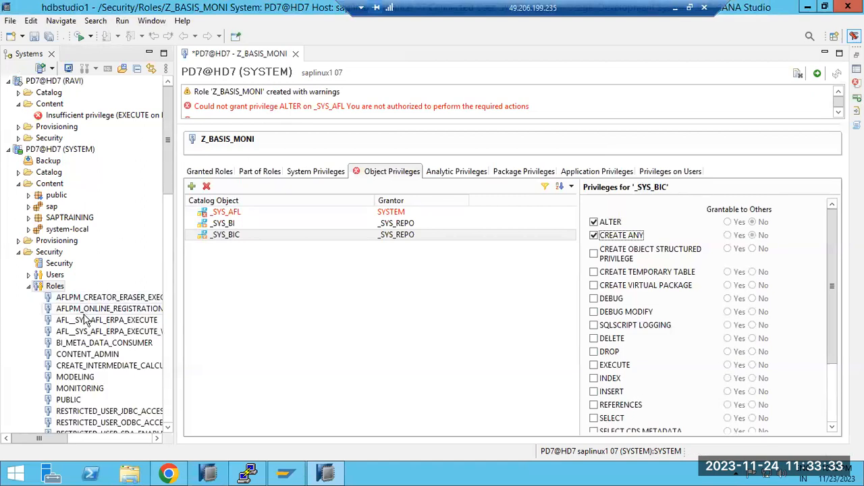
# Widen the system tree and locate the Z_BASIS_MONI role at the end of the roles list.
pyautogui.moveTo(177, 193); pyautogui.dragTo(189, 285)
pyautogui.moveTo(185, 186); pyautogui.dragTo(170, 432)
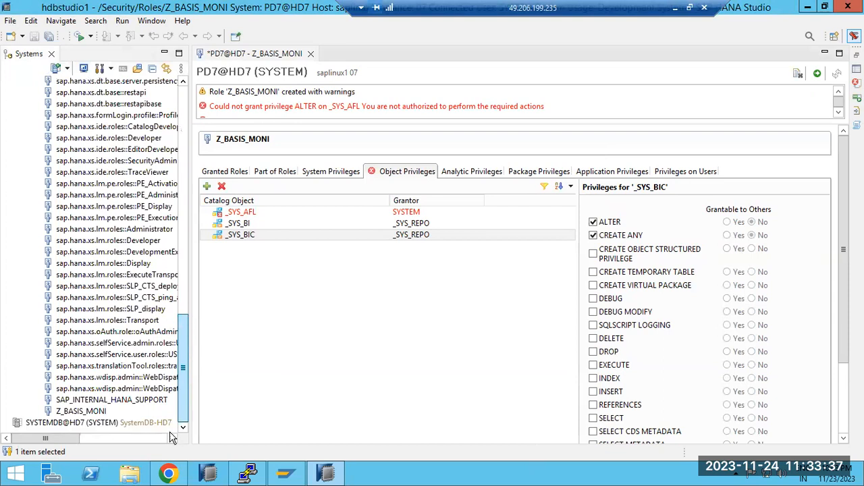
pyautogui.click(77, 410)
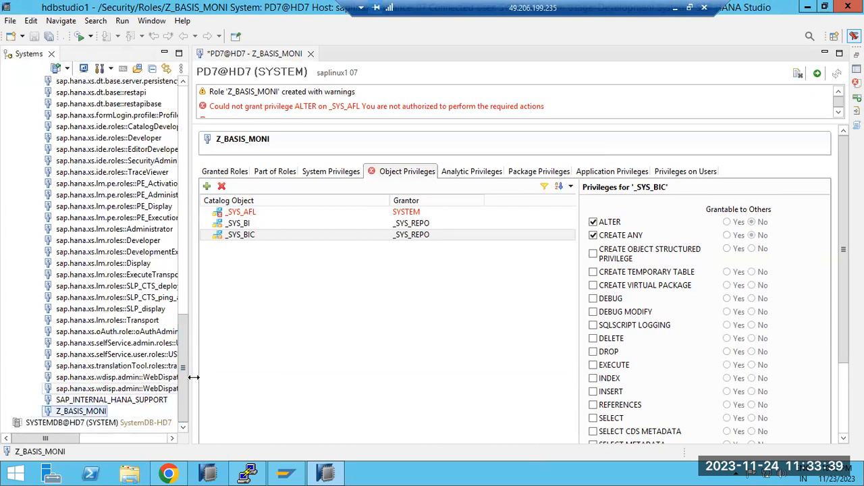
# Start a new database user in PD7@HD7 (SYSTEM) and enter its user name.
pyautogui.scroll(15, 102, 284)
pyautogui.click(56, 275)
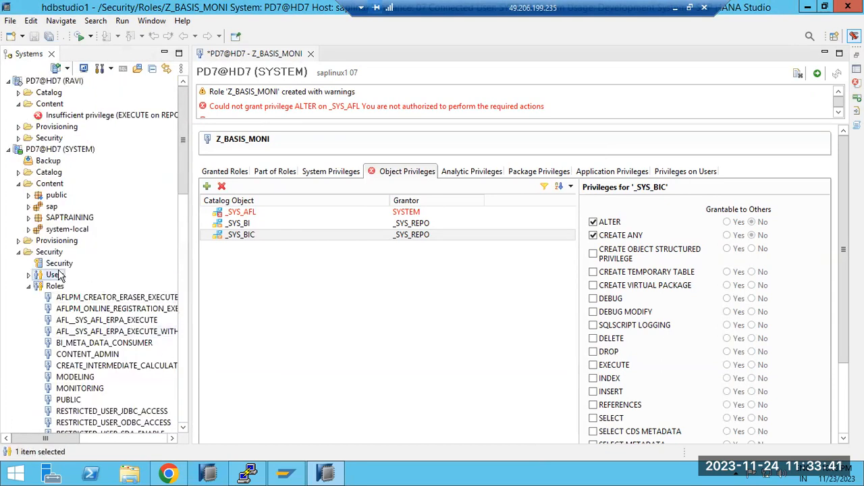
pyautogui.rightClick(60, 273)
pyautogui.click(82, 279)
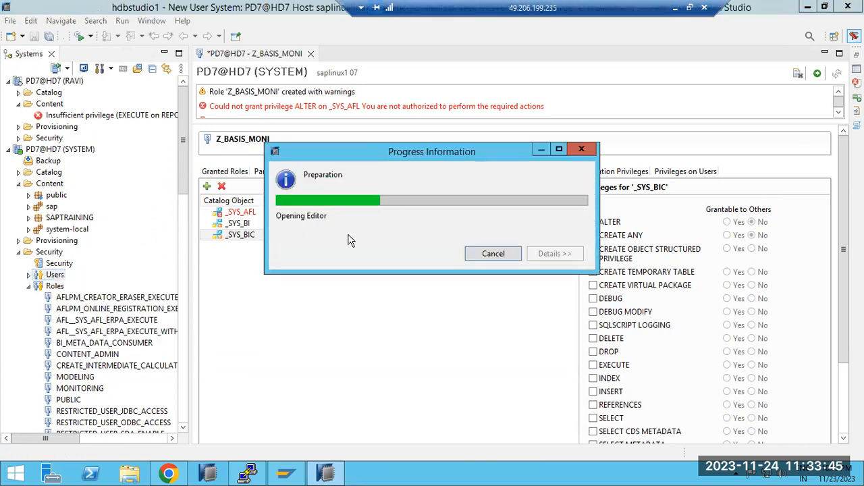
pyautogui.write('RAVI1')
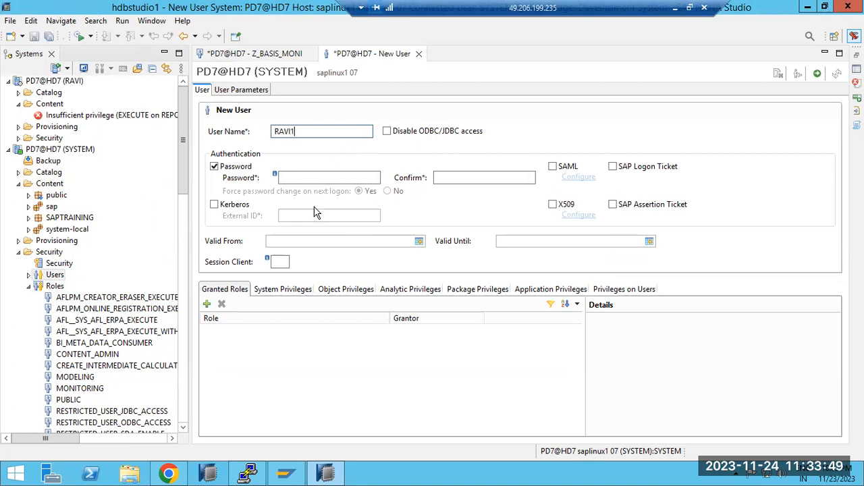
# Grant the Z_BASIS_MONI role to the new database user.
pyautogui.click(207, 304)
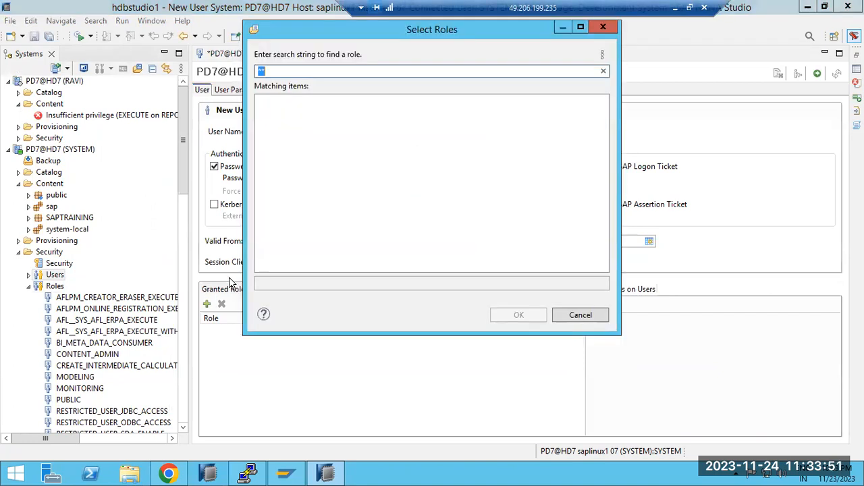
pyautogui.moveTo(601, 113); pyautogui.dragTo(604, 244)
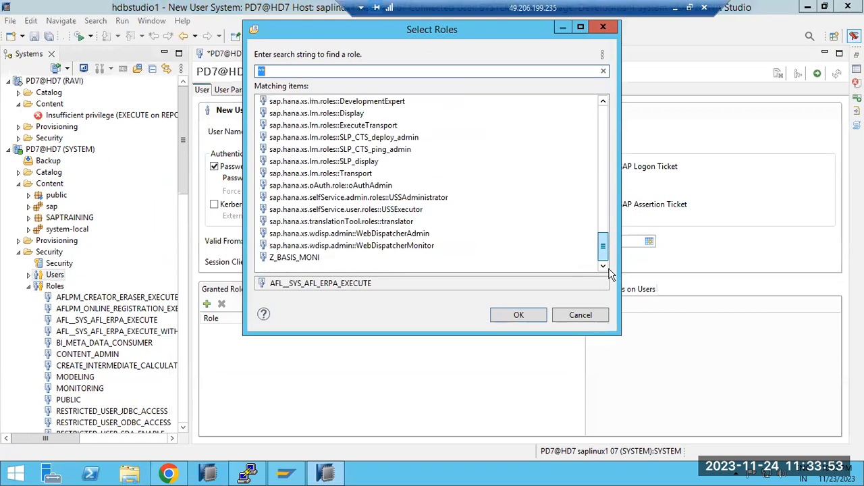
pyautogui.doubleClick(291, 258)
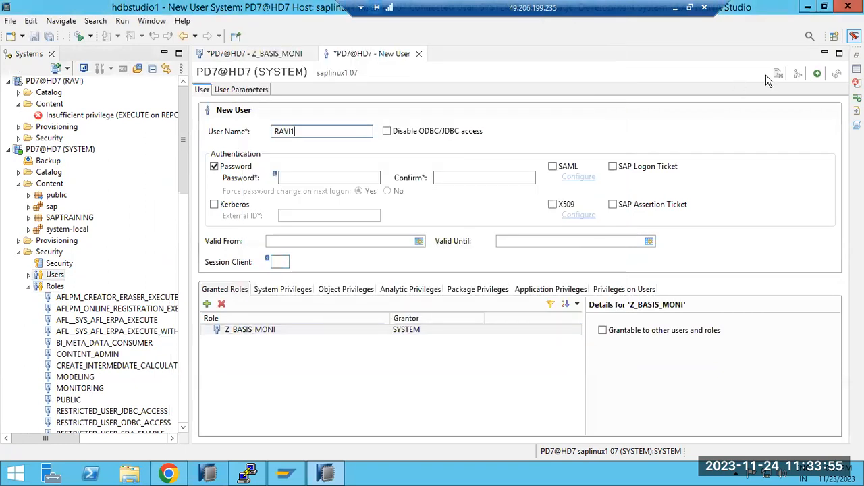
# Enter and confirm the new user's password, and deploy the user.
pyautogui.click(338, 176)
pyautogui.write('••••••••')
pyautogui.press('Tab')
pyautogui.write('••••••••')
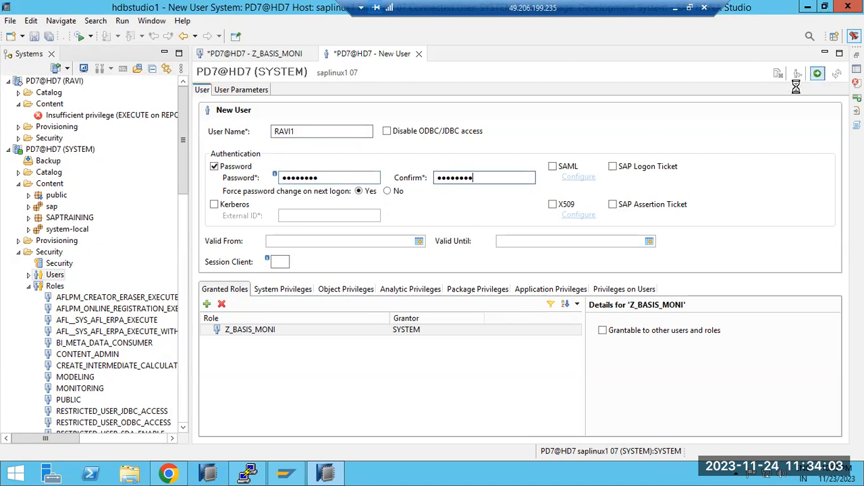
pyautogui.click(817, 73)
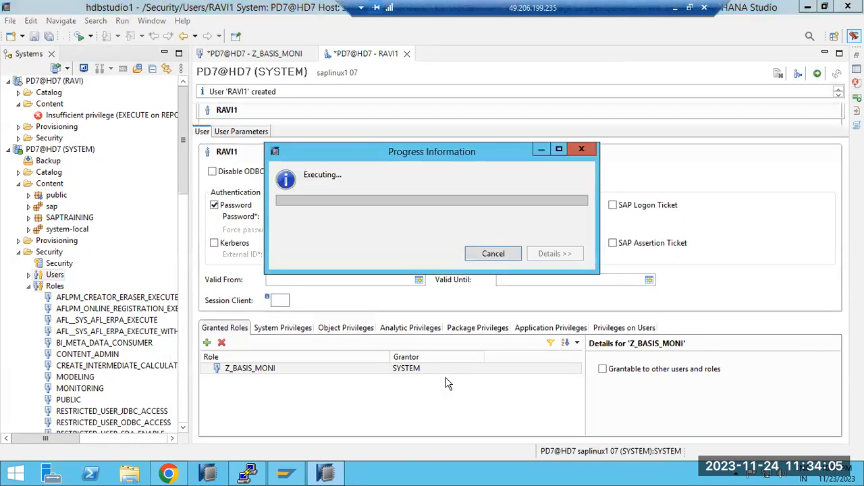
# Review the new user's granted roles and its object, analytic, system and package privileges.
pyautogui.click(55, 286)
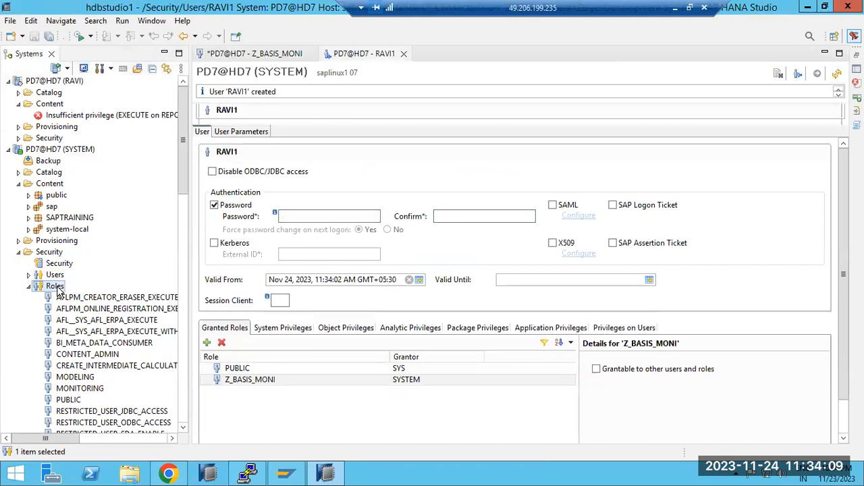
pyautogui.scroll(-3, 171, 305)
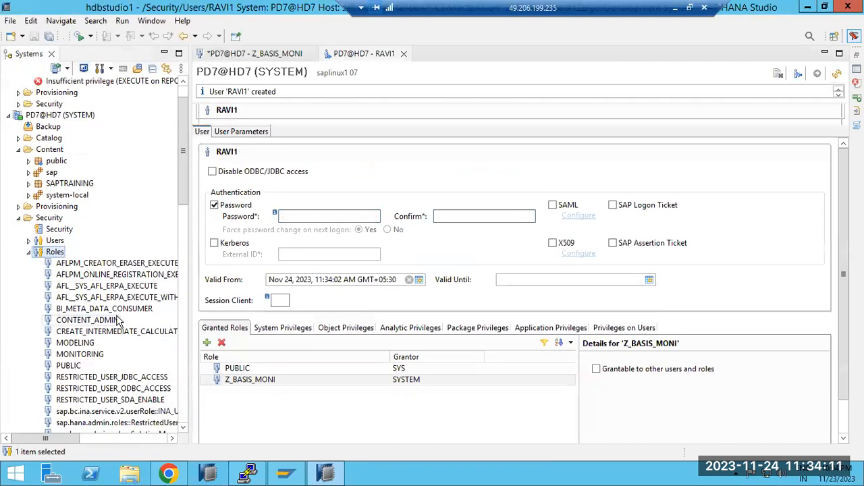
pyautogui.click(255, 384)
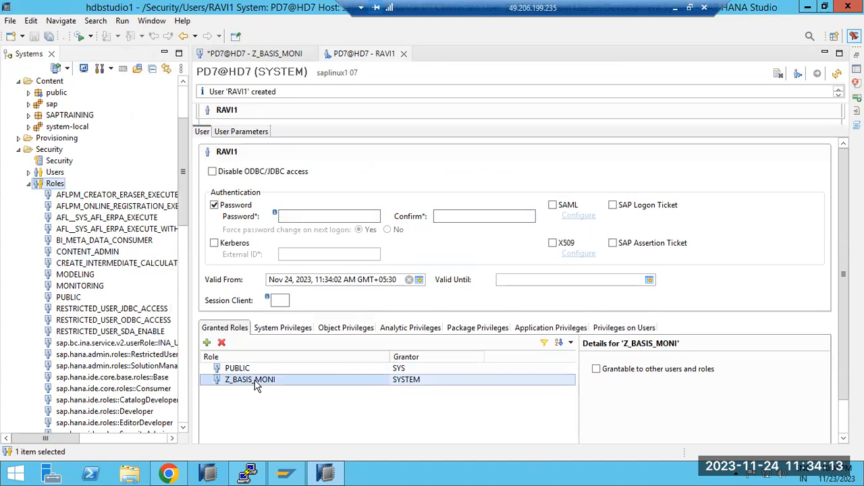
pyautogui.click(339, 329)
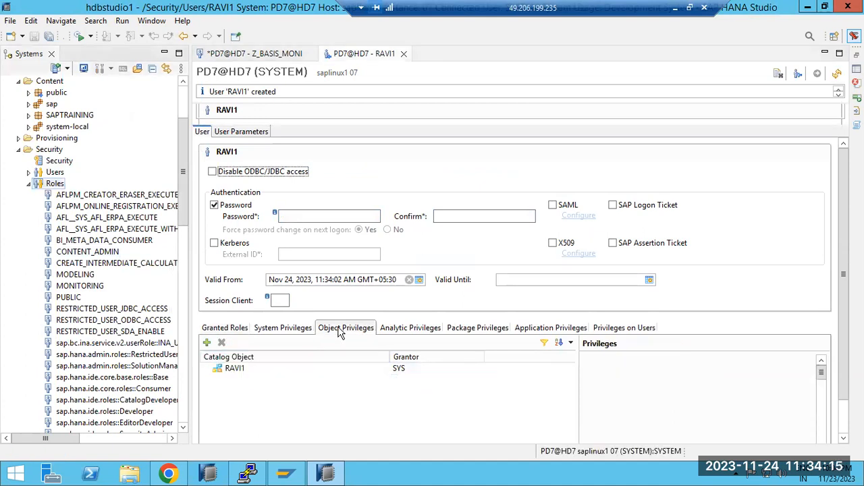
pyautogui.click(390, 332)
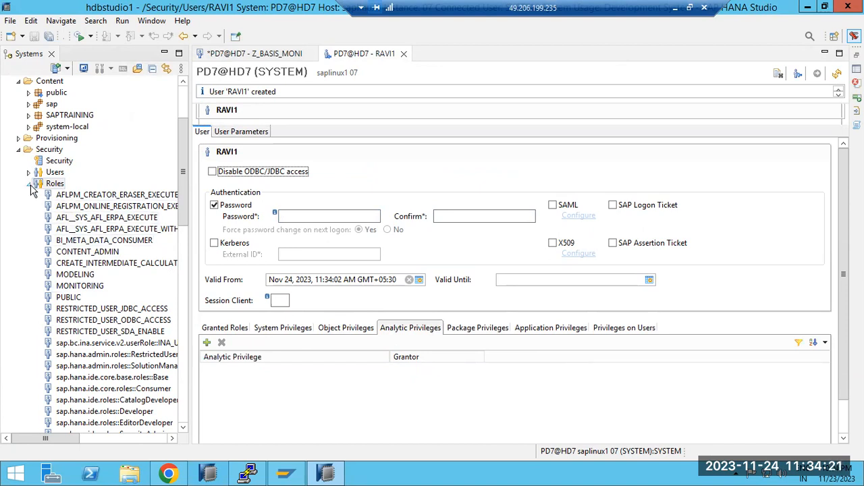
pyautogui.click(363, 329)
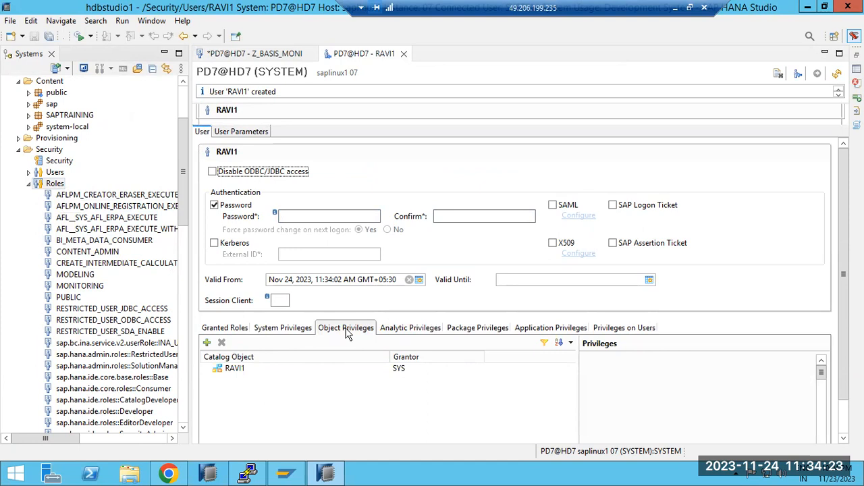
pyautogui.click(294, 330)
pyautogui.click(497, 329)
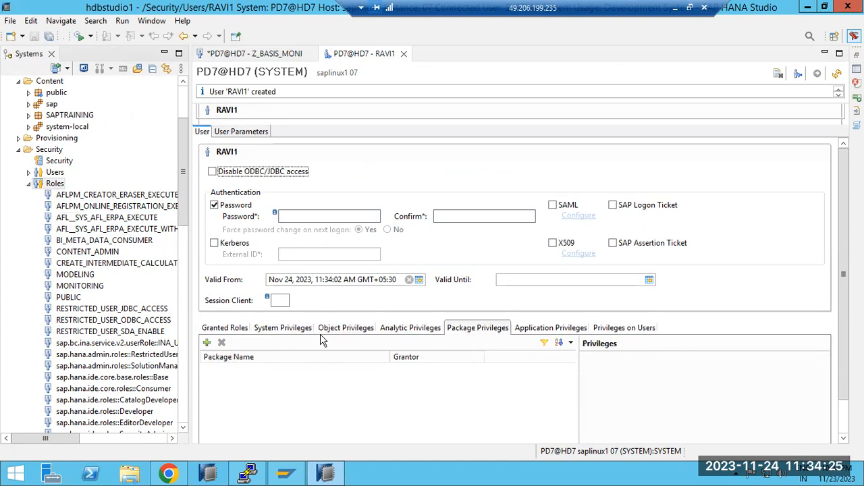
pyautogui.click(224, 328)
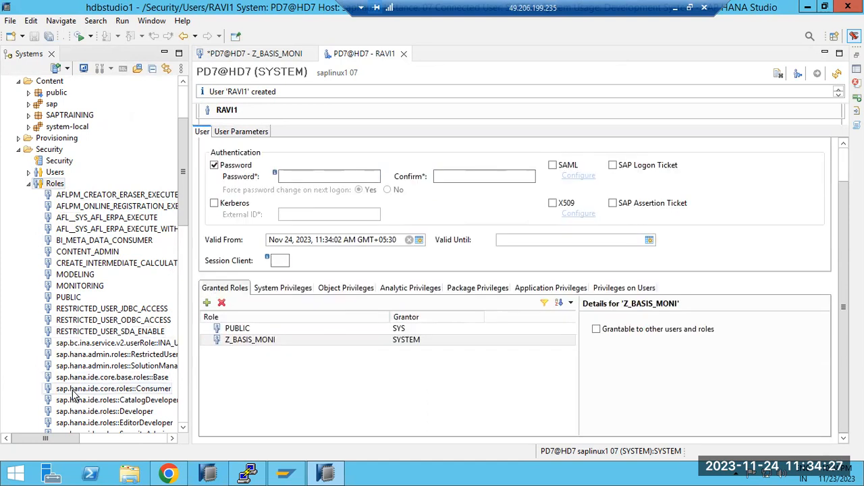
# Locate the Z_BASIS_MONI role in the system tree and select the same role among the user's granted roles.
pyautogui.moveTo(184, 224); pyautogui.dragTo(196, 424)
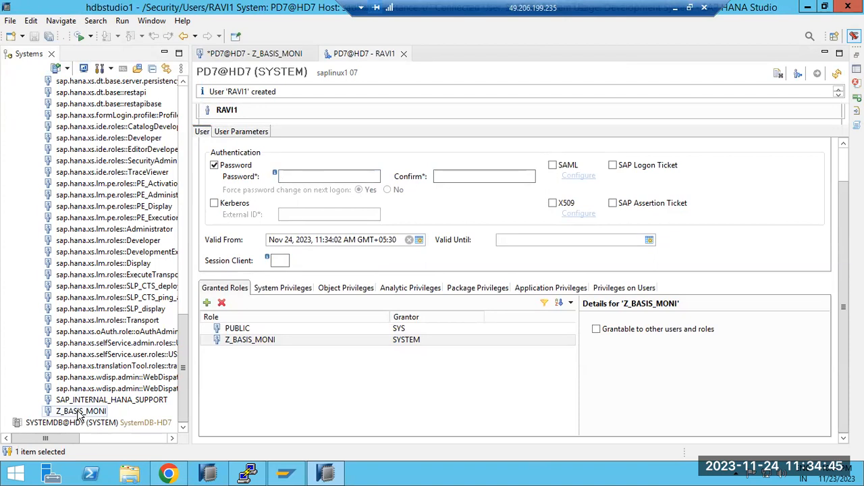
pyautogui.click(282, 341)
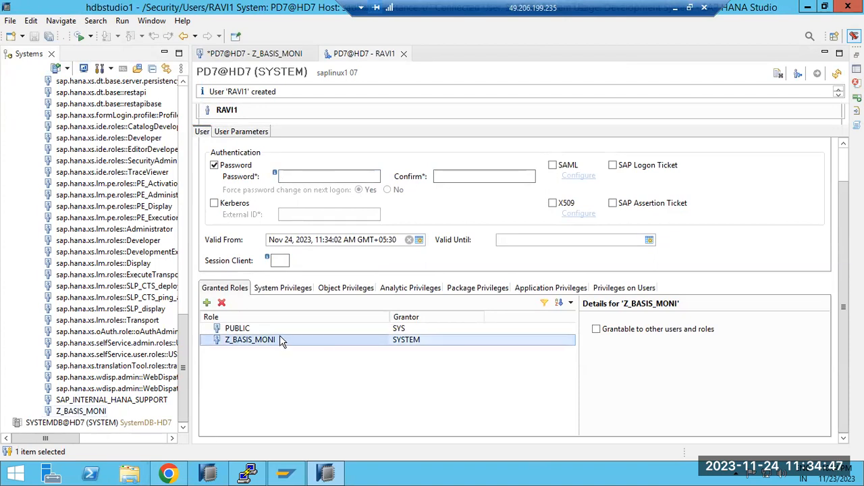
pyautogui.click(256, 342)
pyautogui.scroll(6, 184, 352)
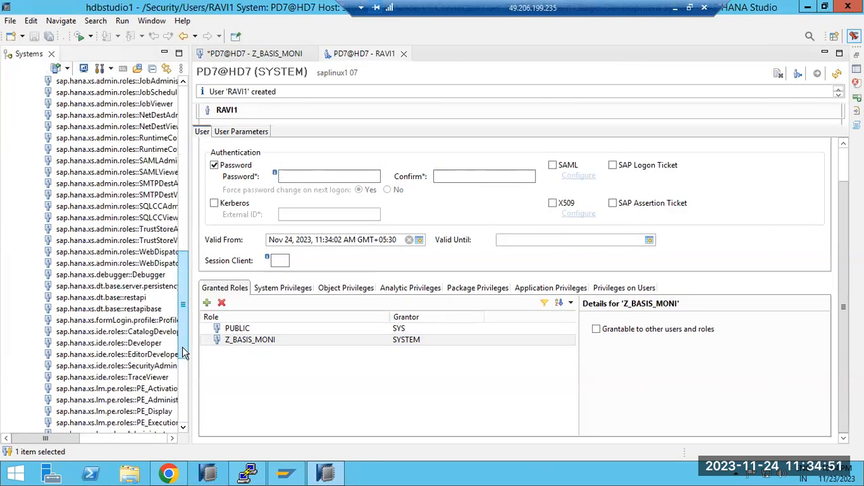
pyautogui.scroll(20, 185, 351)
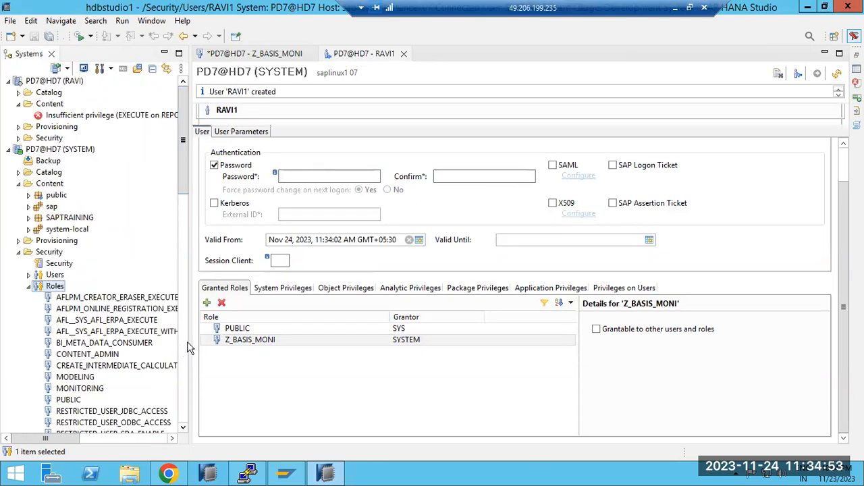
# Go through the user's system, object, analytic and package privileges again and return to the granted roles.
pyautogui.click(273, 293)
pyautogui.click(345, 292)
pyautogui.click(297, 292)
pyautogui.click(349, 291)
pyautogui.click(432, 292)
pyautogui.click(457, 291)
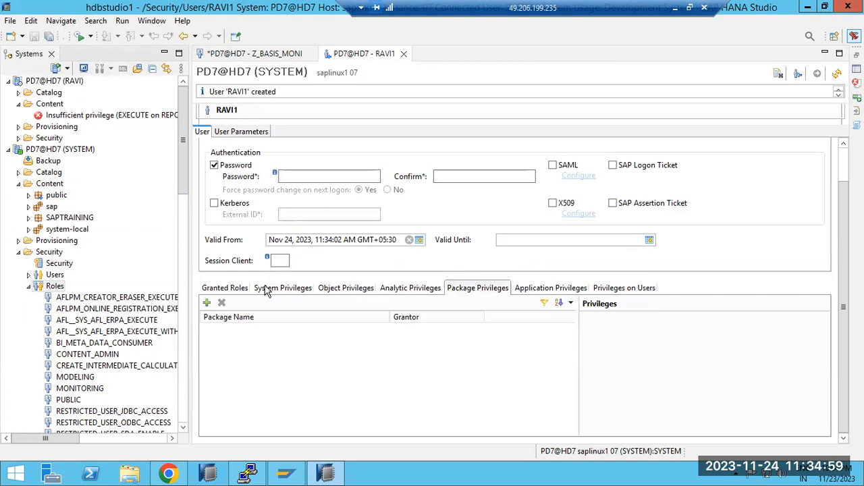
pyautogui.click(215, 290)
# Open the Z_BASIS_MONI role from the granted roles, close its editor and collapse the Roles list.
pyautogui.doubleClick(228, 340)
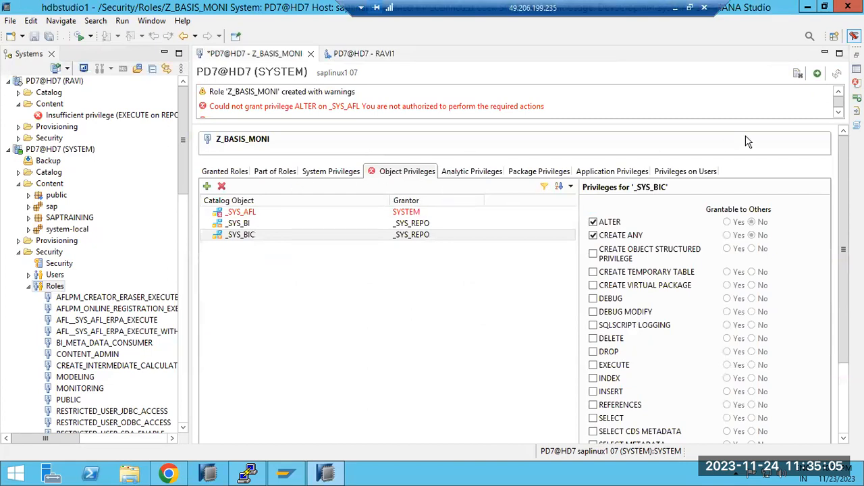
pyautogui.click(310, 54)
pyautogui.click(473, 237)
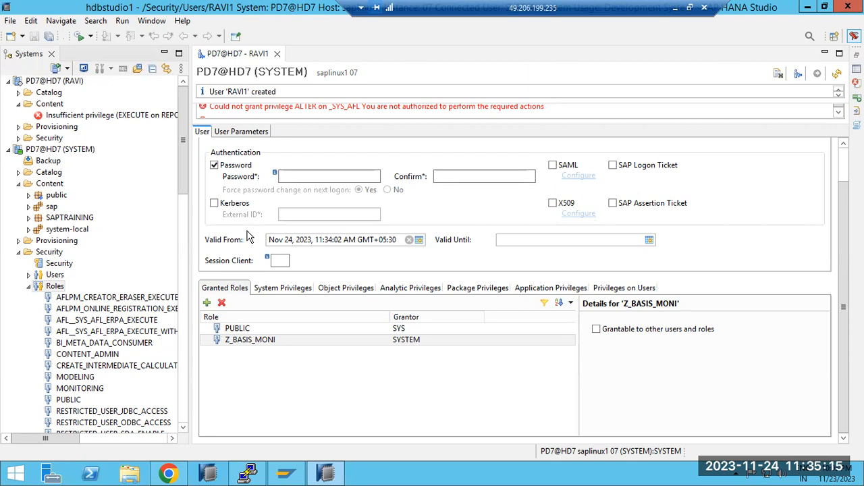
pyautogui.click(28, 287)
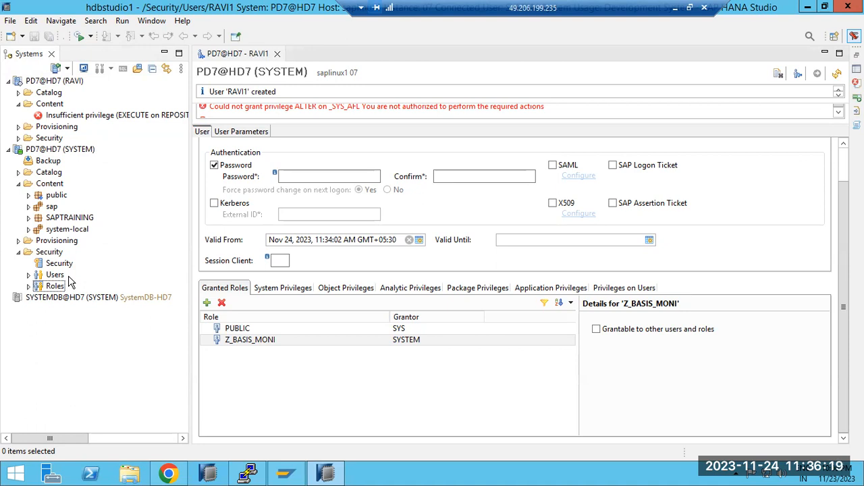
# Browse the expanded Roles list of PD7@HD7 (SYSTEM) down to its end and collapse it again.
pyautogui.click(28, 287)
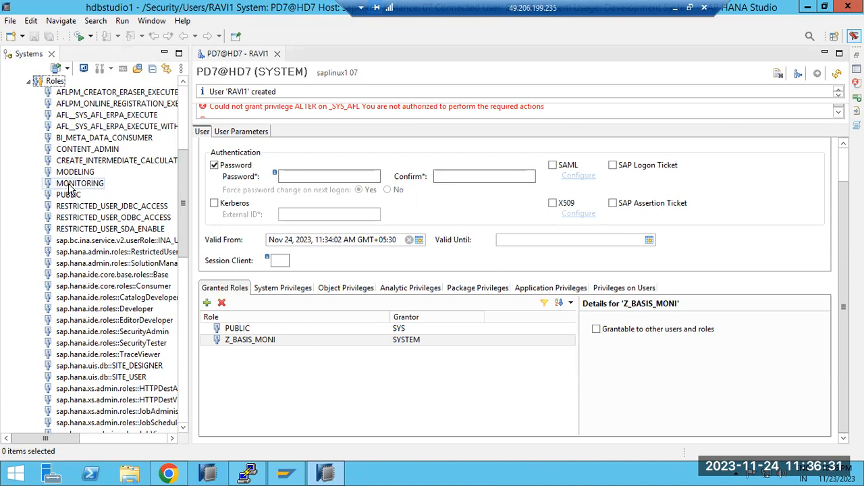
pyautogui.scroll(-15, 97, 319)
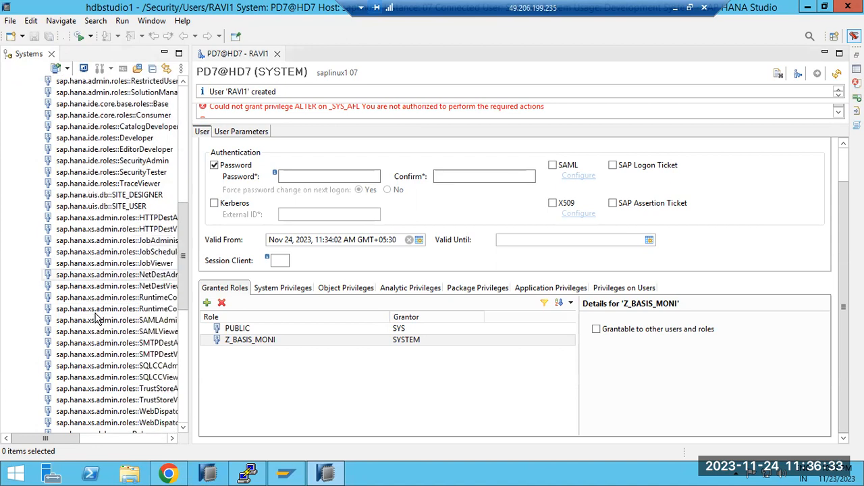
pyautogui.scroll(-1, 94, 365)
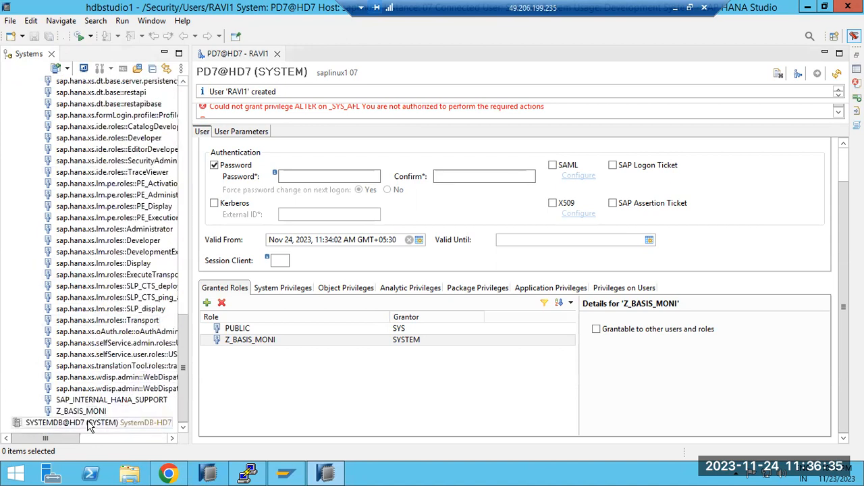
pyautogui.scroll(14, 116, 365)
pyautogui.scroll(9, 116, 364)
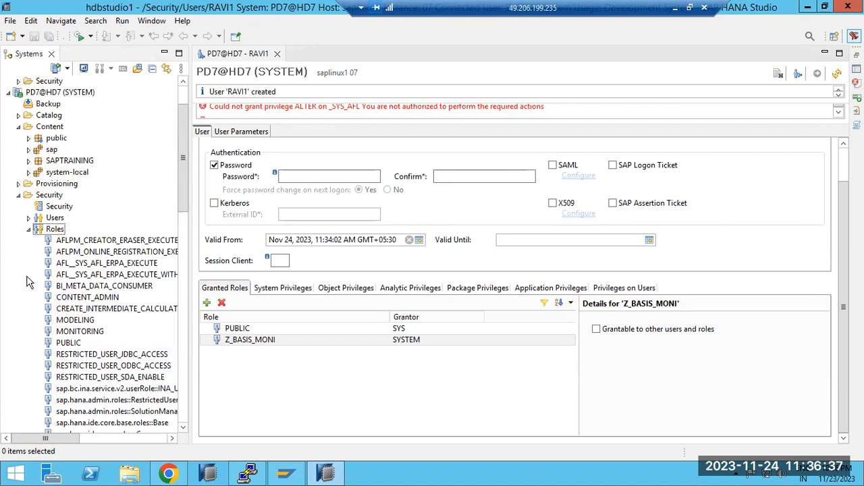
pyautogui.click(28, 229)
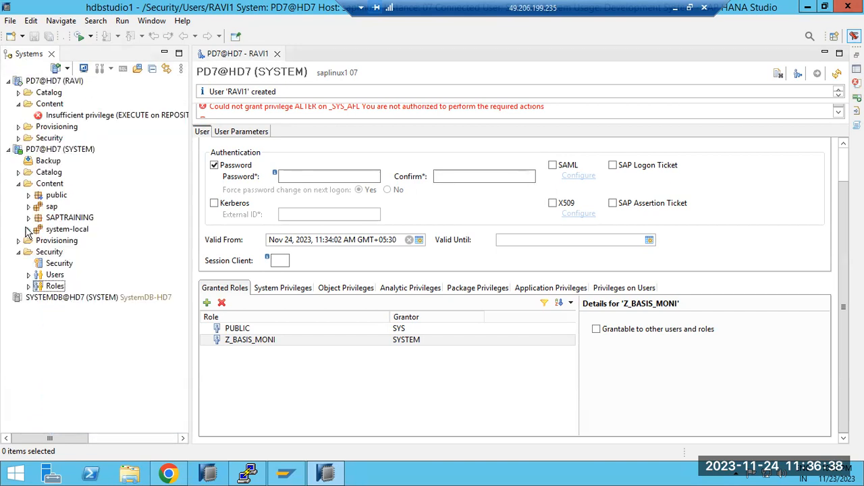
# Expand the Users list of PD7@HD7 (SYSTEM) and open the newly created user for editing.
pyautogui.click(29, 276)
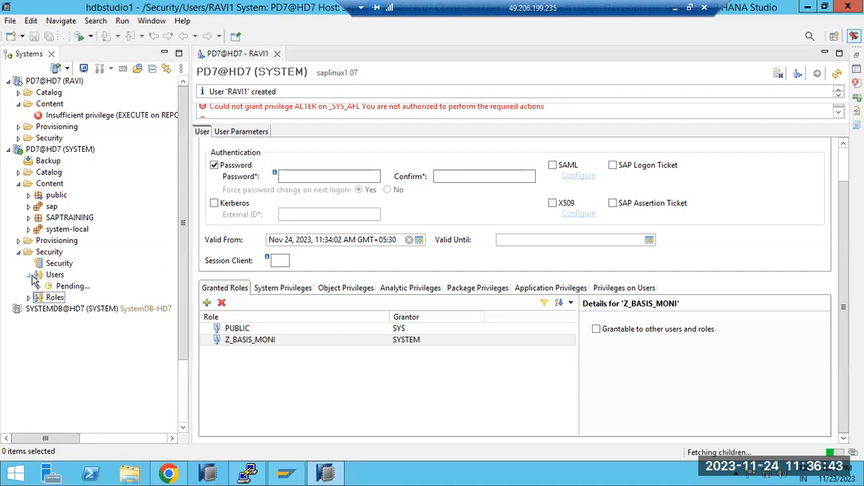
pyautogui.click(54, 275)
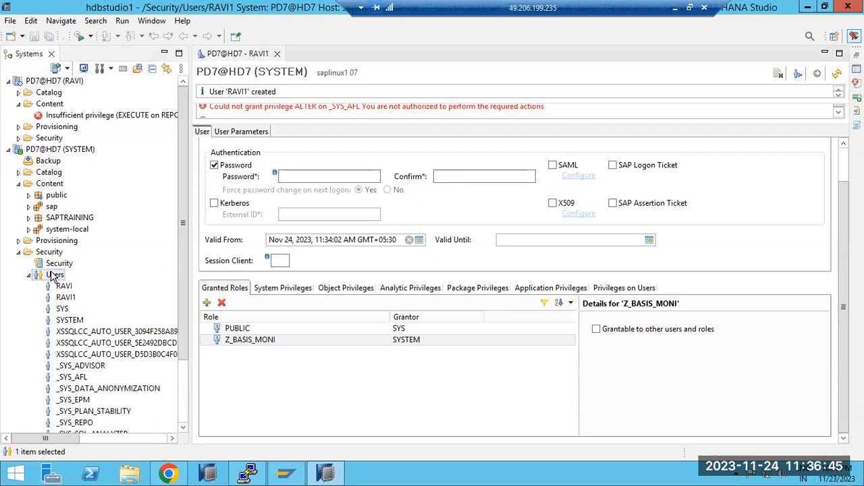
pyautogui.rightClick(53, 275)
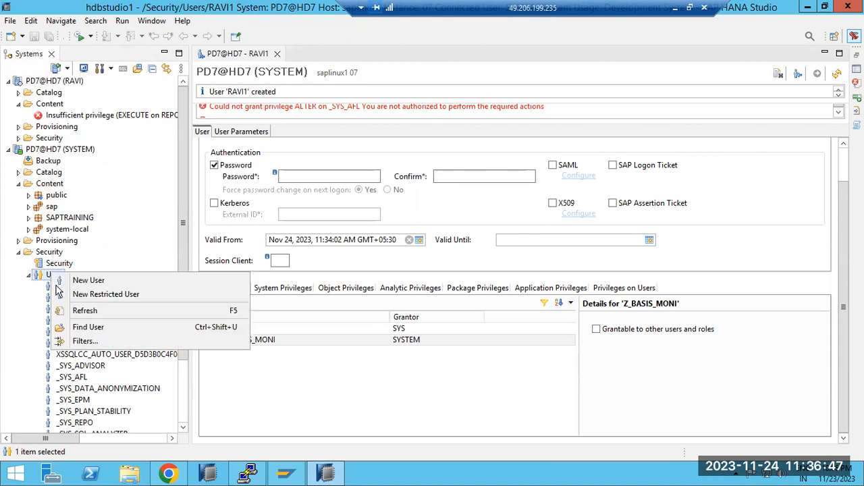
pyautogui.click(60, 300)
pyautogui.doubleClick(62, 298)
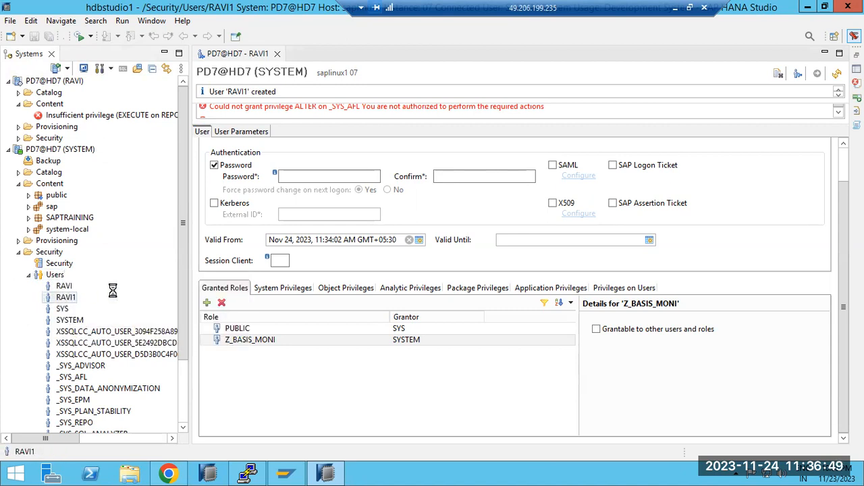
# Grant the MONITORING role to the user and deploy the change.
pyautogui.click(207, 342)
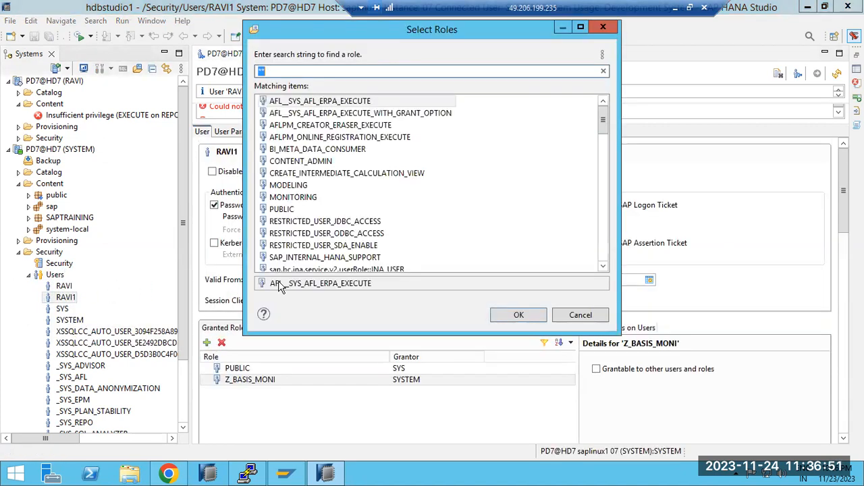
pyautogui.doubleClick(290, 197)
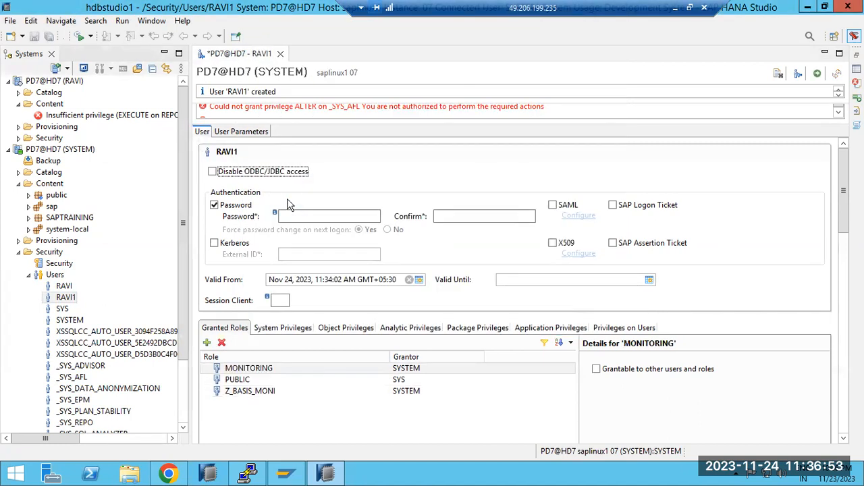
pyautogui.click(817, 73)
pyautogui.click(228, 350)
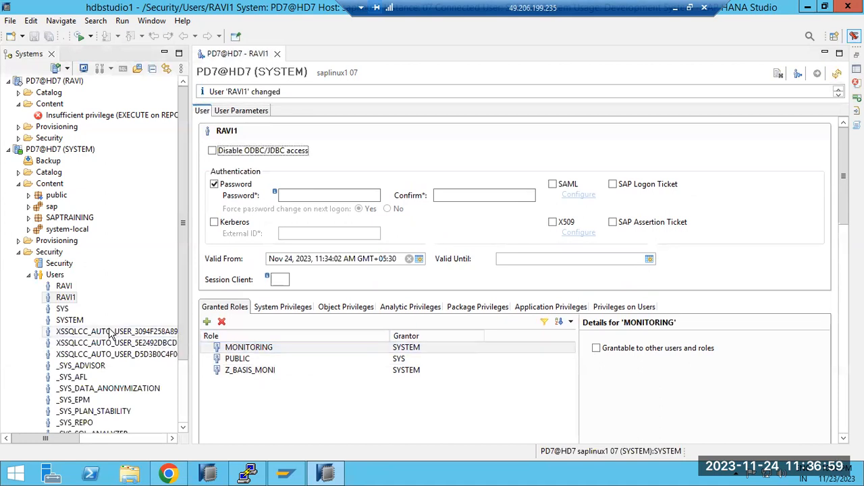
# Go through the Users list of PD7@HD7 (SYSTEM), expand the Roles list and select Z_BASIS_MONI.
pyautogui.scroll(-5, 110, 334)
pyautogui.click(82, 356)
pyautogui.scroll(-2, 81, 355)
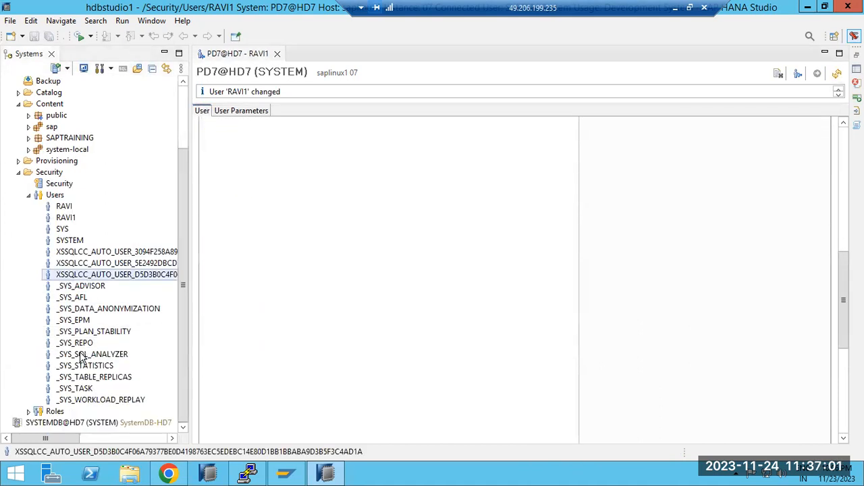
pyautogui.click(28, 411)
pyautogui.scroll(-8, 60, 398)
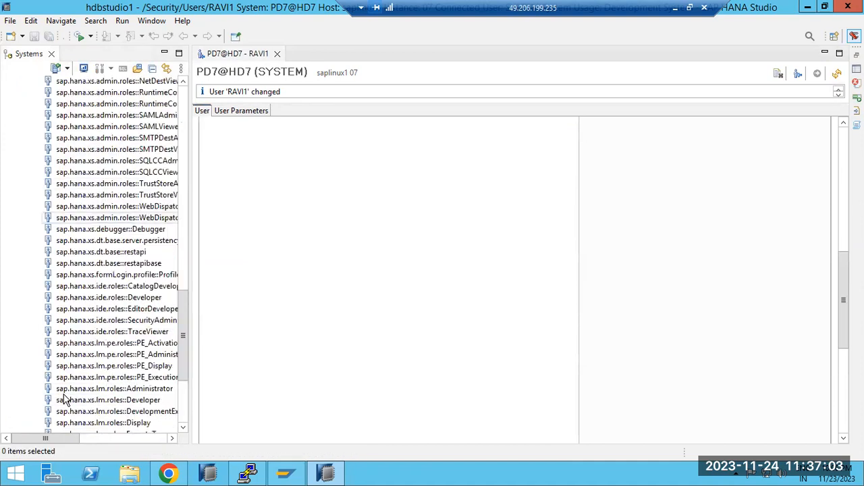
pyautogui.click(73, 411)
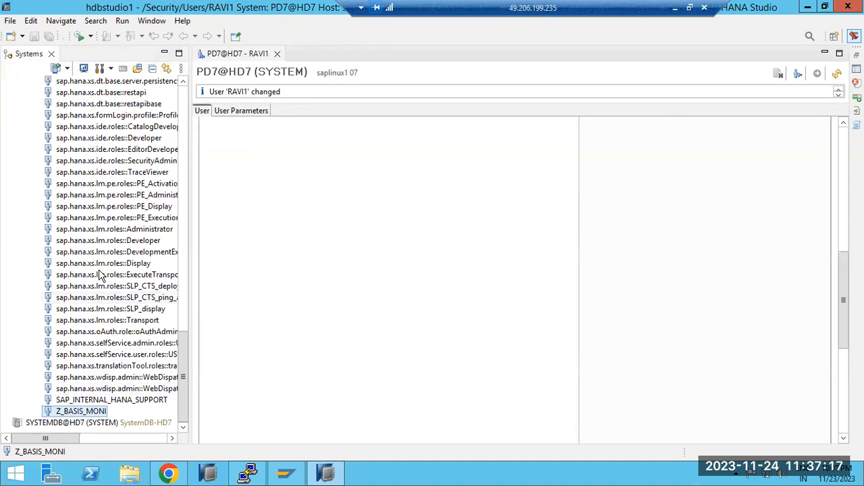
# Review the Users and Roles lists of PD7@HD7 (SYSTEM) again and collapse its Security folder.
pyautogui.scroll(15, 102, 260)
pyautogui.scroll(7, 101, 260)
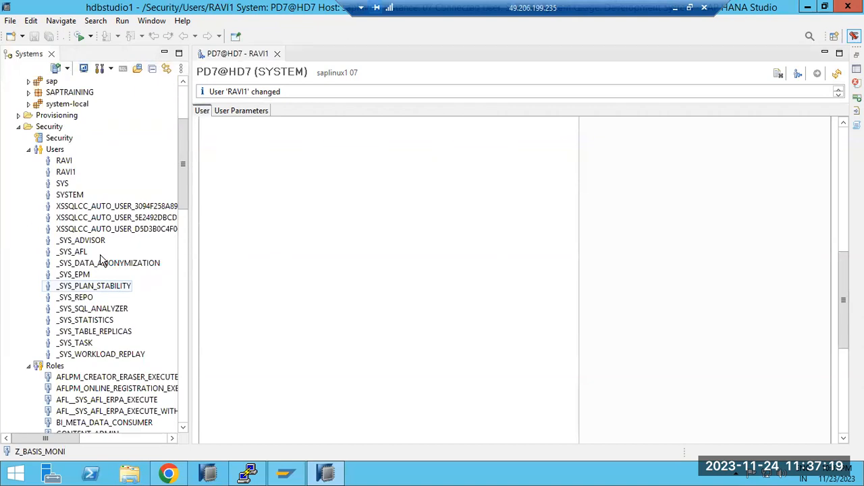
pyautogui.scroll(-5, 100, 336)
pyautogui.scroll(4, 100, 336)
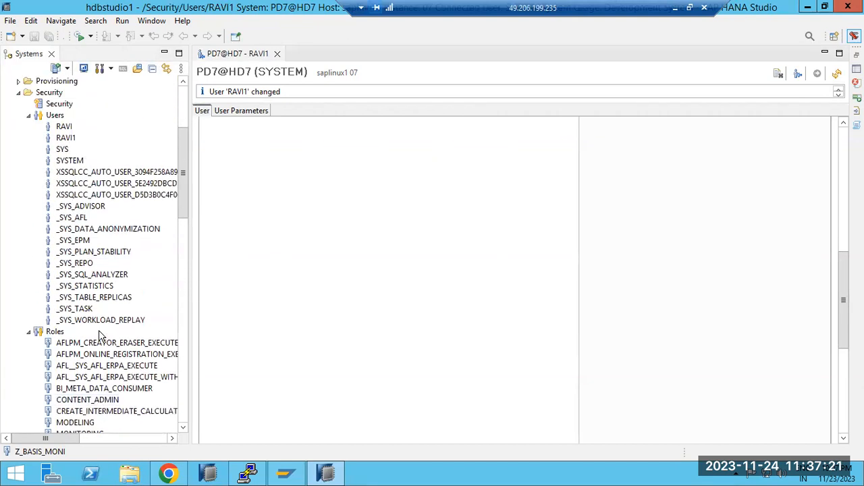
pyautogui.scroll(-18, 98, 329)
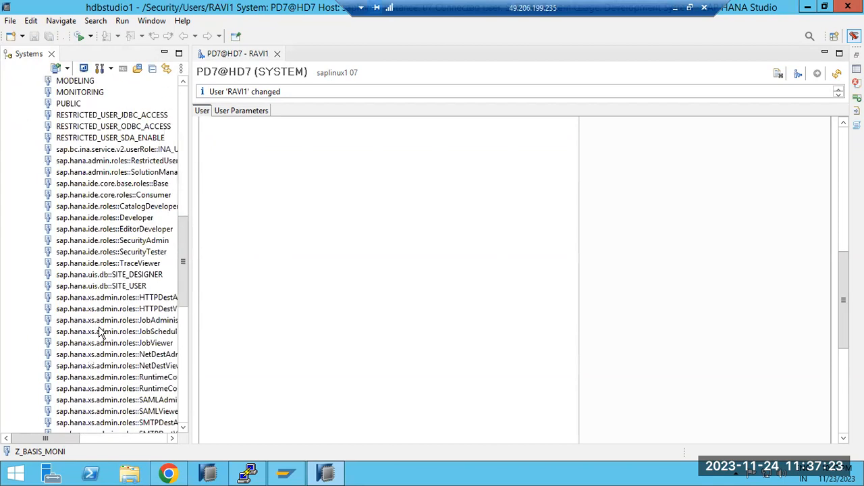
pyautogui.scroll(-4, 98, 331)
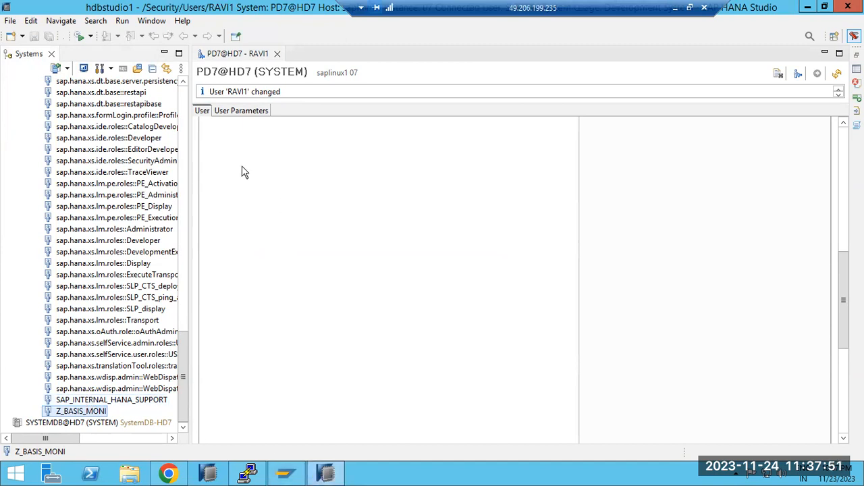
pyautogui.moveTo(188, 358); pyautogui.dragTo(194, 108)
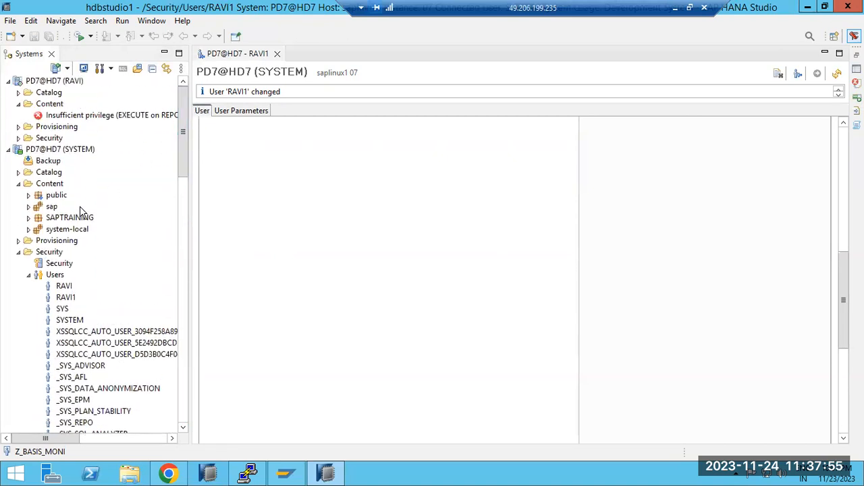
pyautogui.click(19, 252)
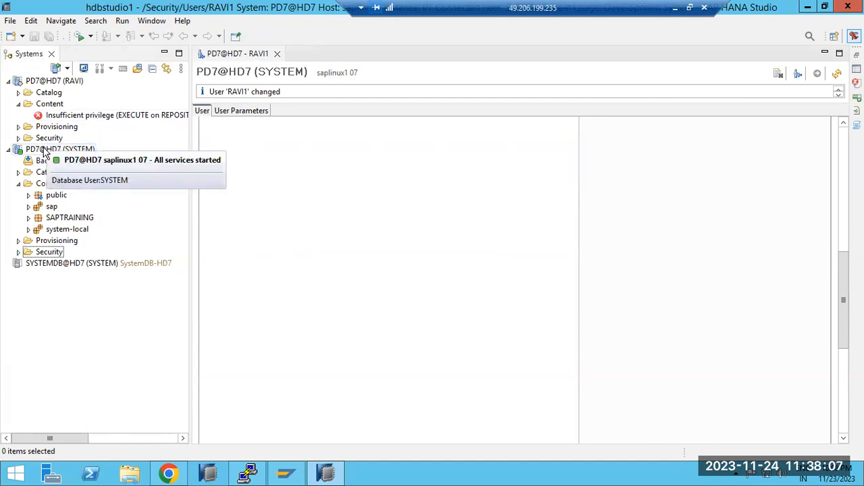
# Start a new database user in PD7@HD7 (SYSTEM) with SAP Logon Ticket authentication enabled and Password authentication disabled.
pyautogui.click(19, 254)
pyautogui.click(53, 105)
pyautogui.rightClick(59, 106)
pyautogui.click(77, 115)
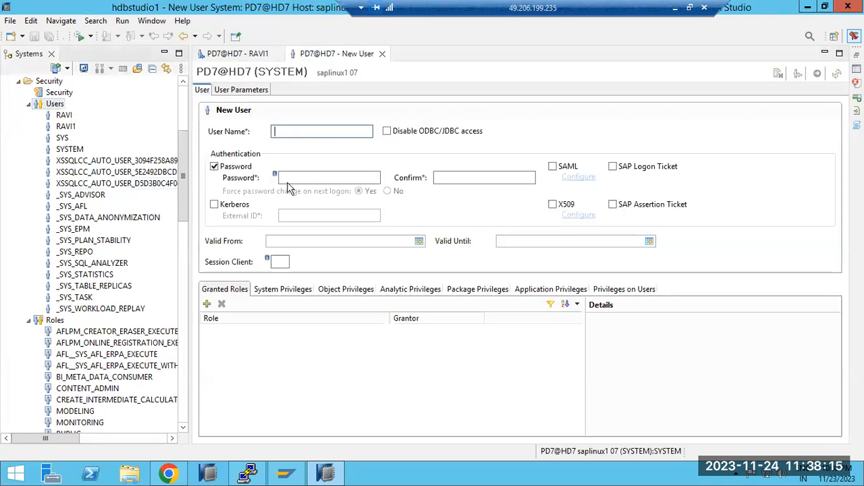
pyautogui.click(615, 168)
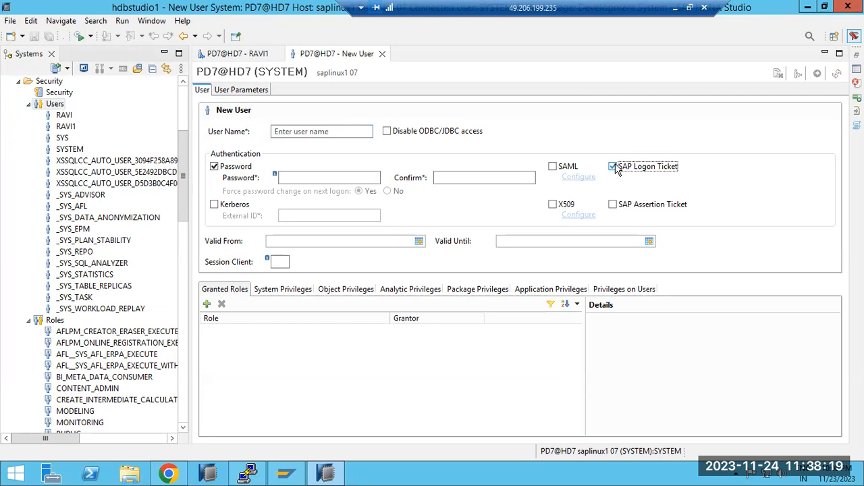
pyautogui.click(216, 168)
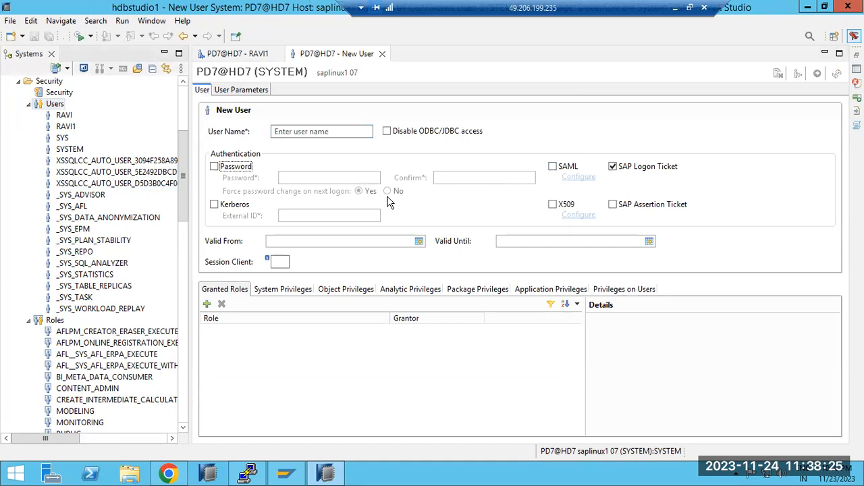
# Name the new database user USER1 and deploy it.
pyautogui.click(291, 131)
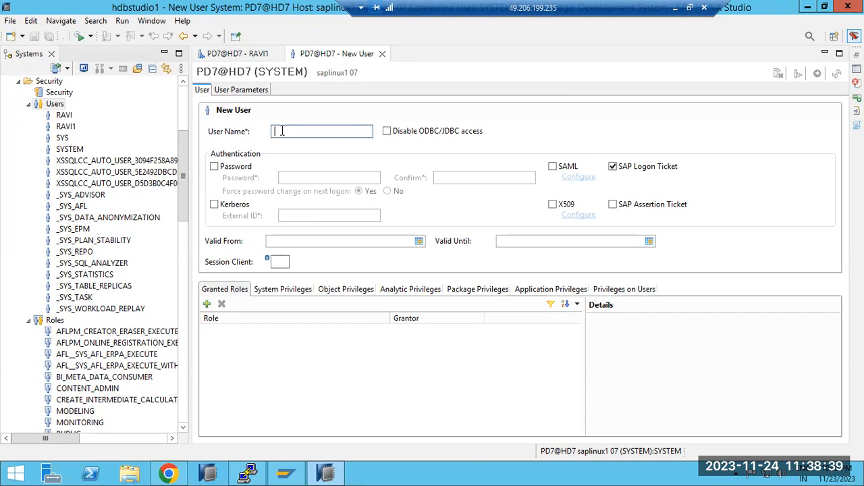
pyautogui.write('USER0')
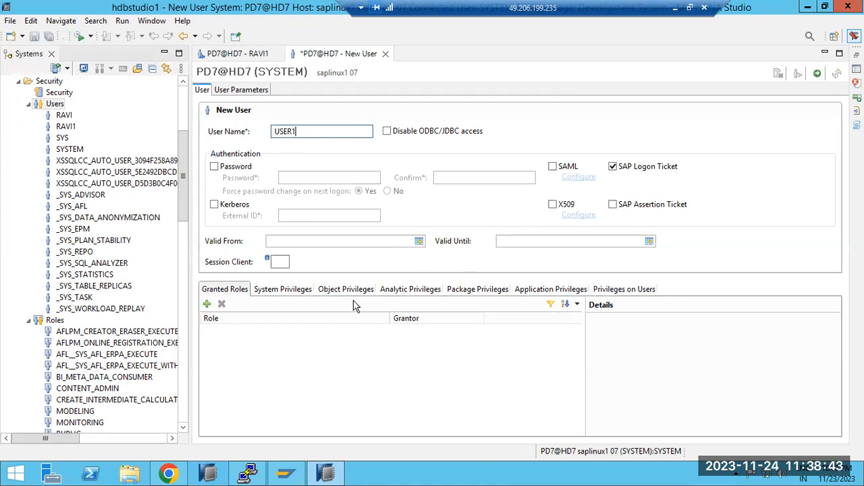
pyautogui.click(815, 77)
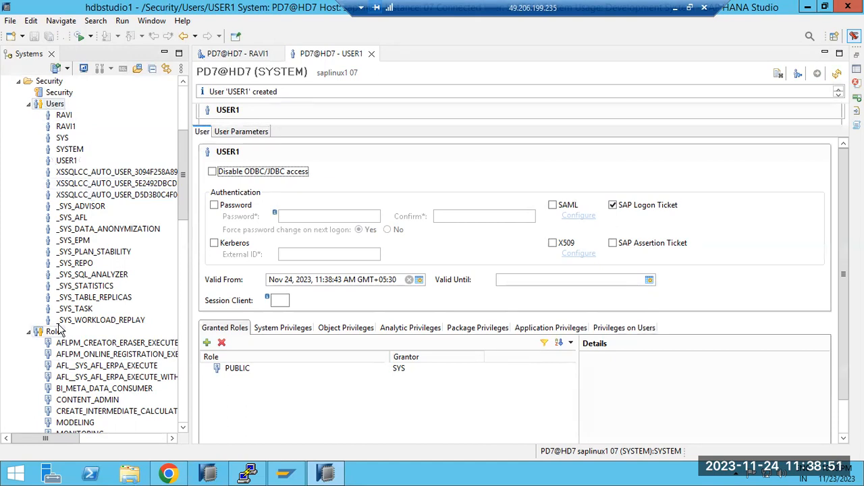
# Inspect the connection properties for adding PD7@HD7 (SYSTEM) with a different user and cancel without adding a system.
pyautogui.moveTo(183, 191); pyautogui.dragTo(184, 146)
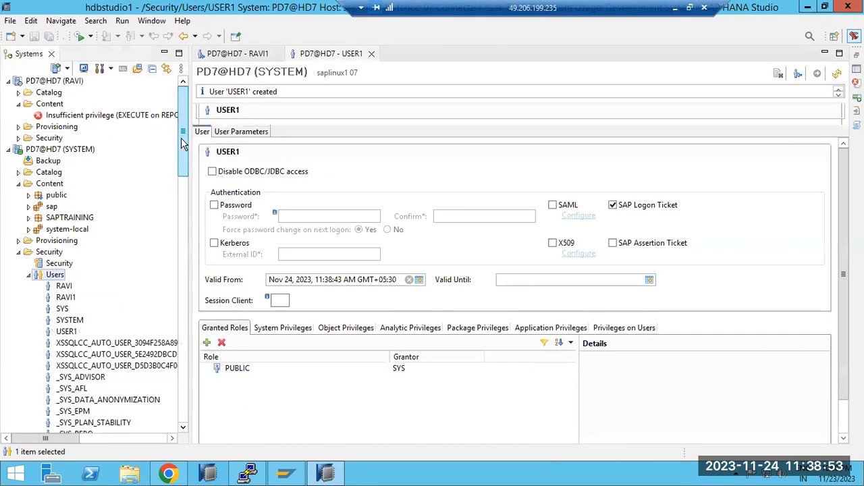
pyautogui.click(41, 150)
pyautogui.rightClick(40, 153)
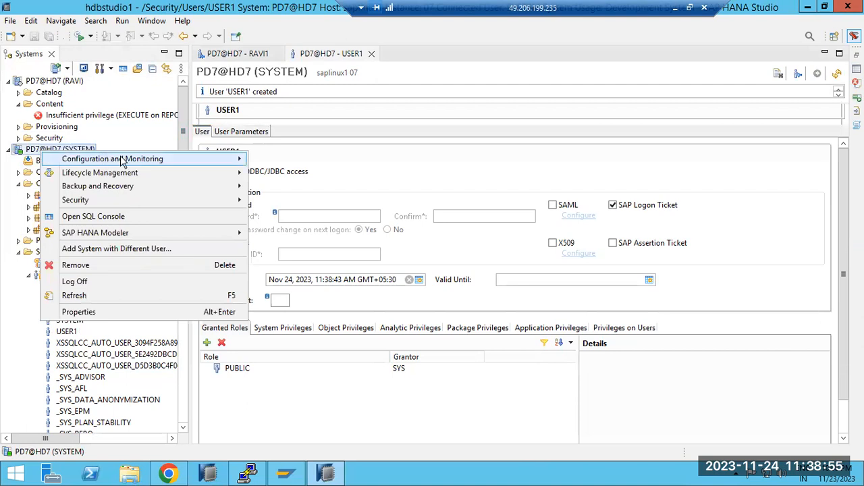
pyautogui.click(95, 250)
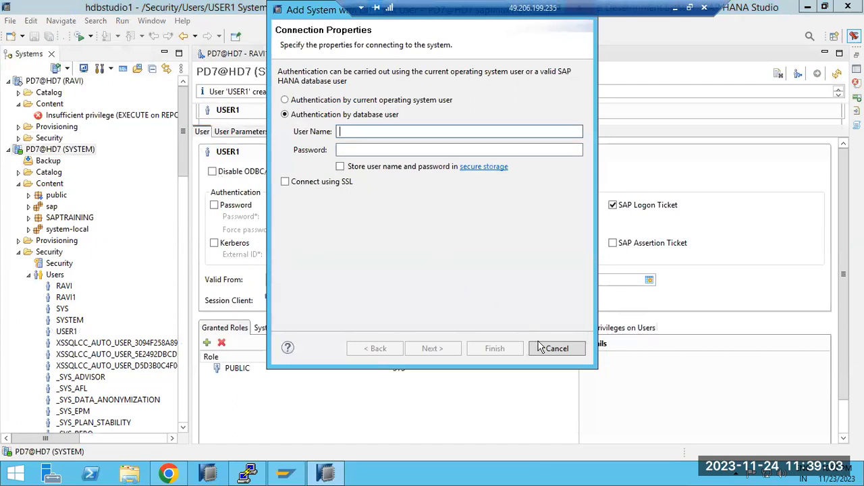
pyautogui.click(558, 349)
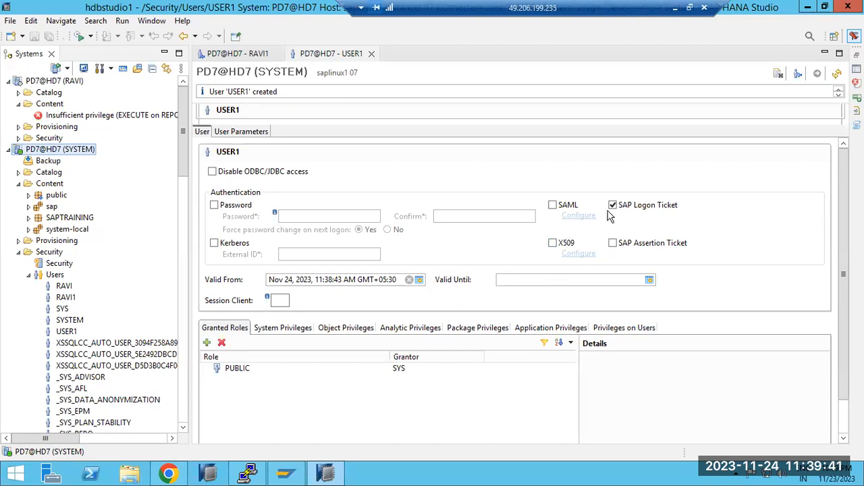
# Try enabling X509, SAP Assertion Ticket and SAML authentication for USER1.
pyautogui.click(553, 244)
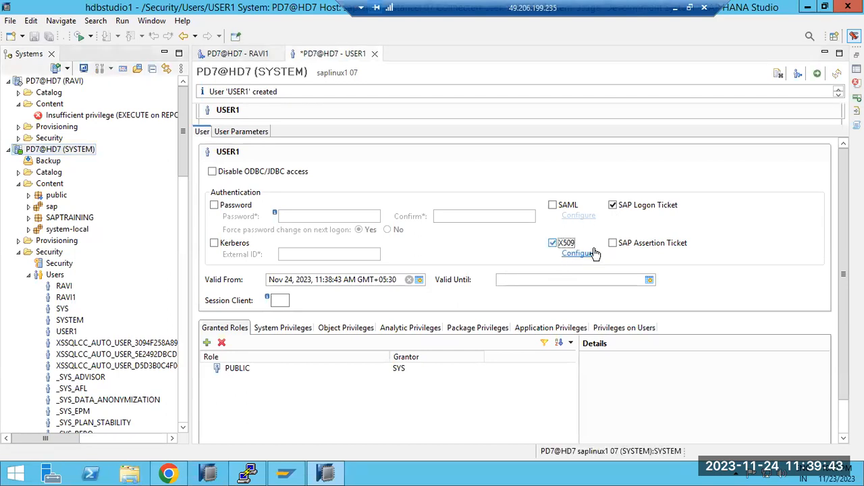
pyautogui.click(613, 244)
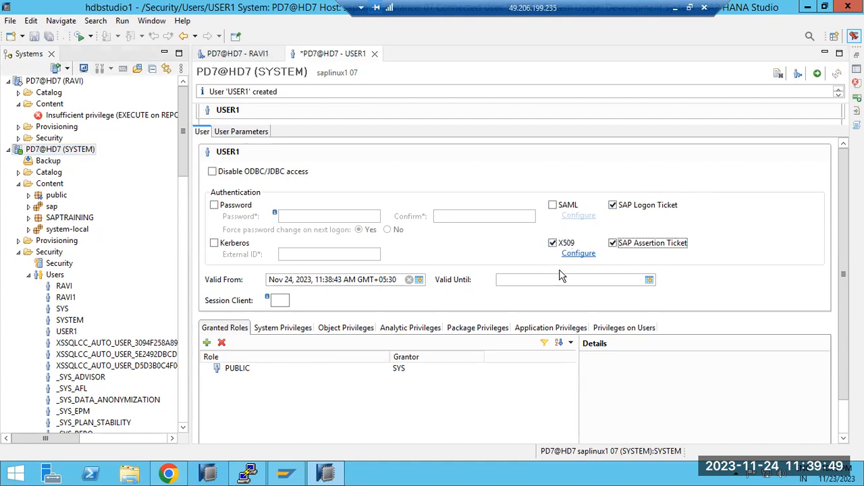
pyautogui.click(554, 205)
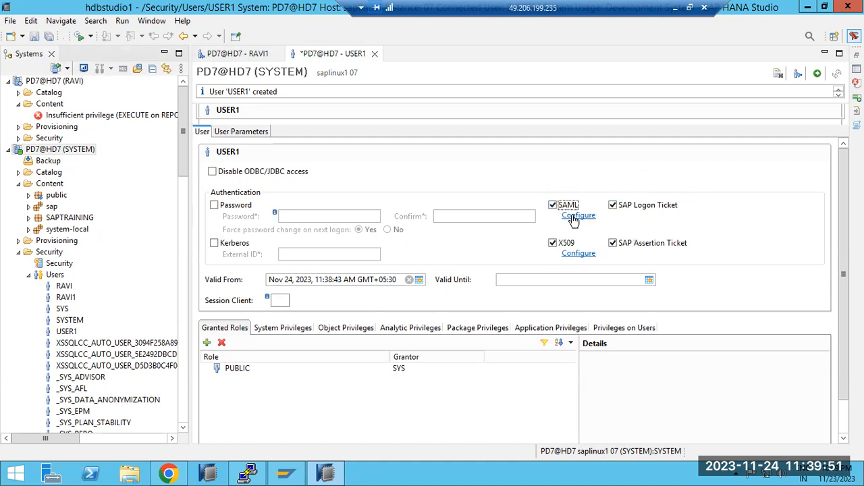
# Inspect USER1's external SAML identities and the identity provider selection, and cancel both without adding a provider.
pyautogui.click(574, 218)
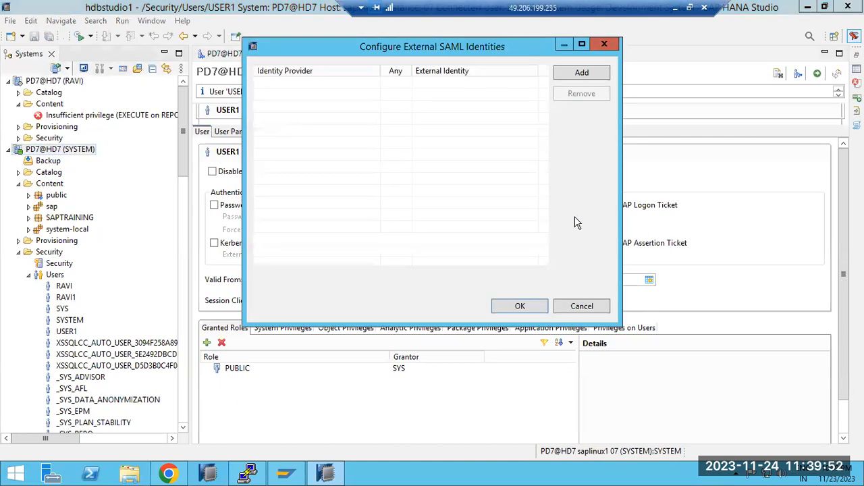
pyautogui.click(575, 71)
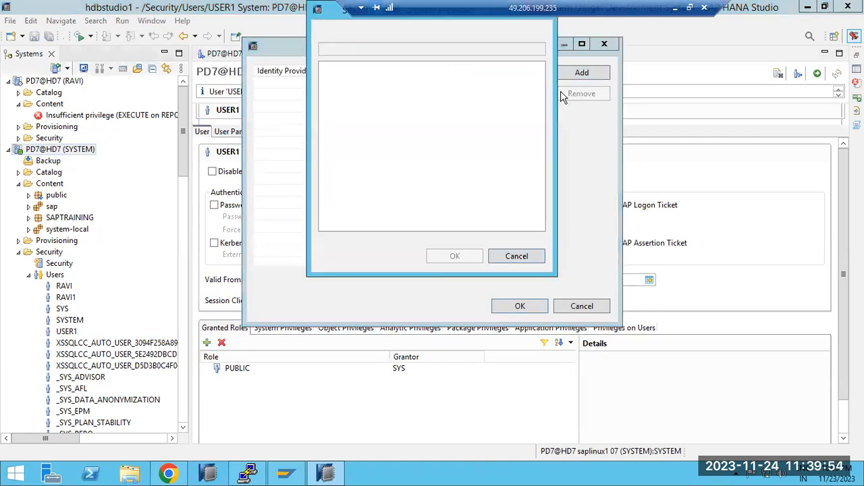
pyautogui.click(517, 258)
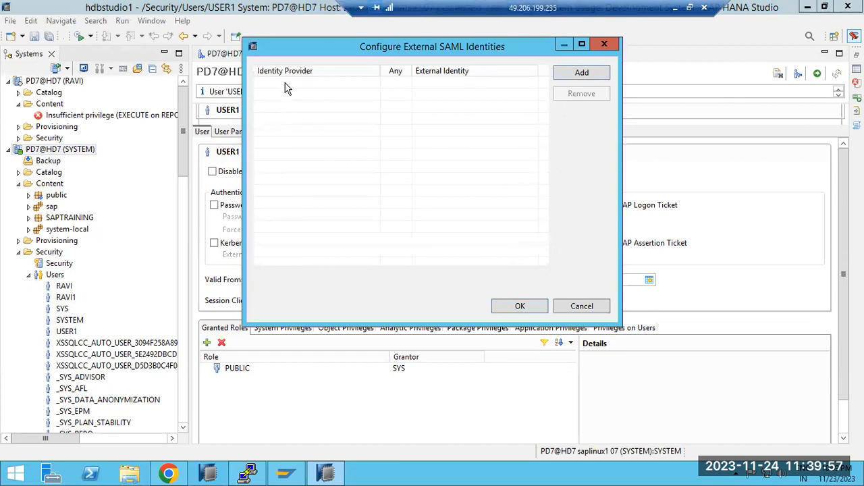
pyautogui.click(576, 72)
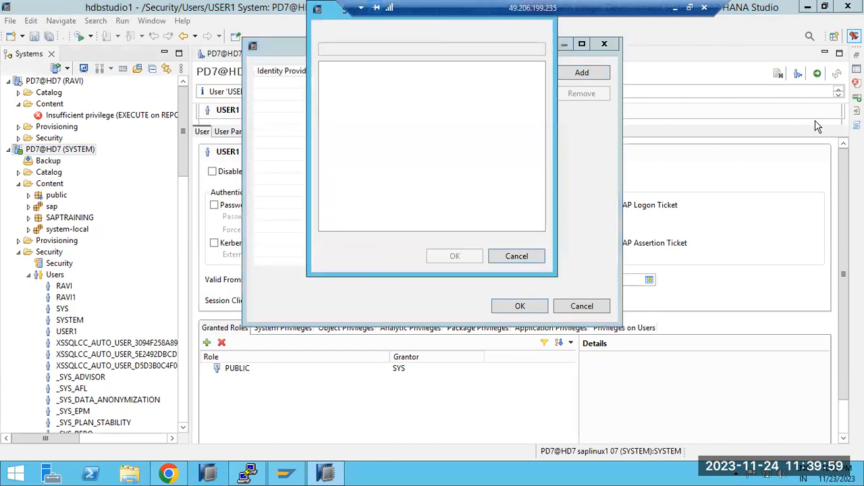
pyautogui.moveTo(330, 12); pyautogui.dragTo(332, 92)
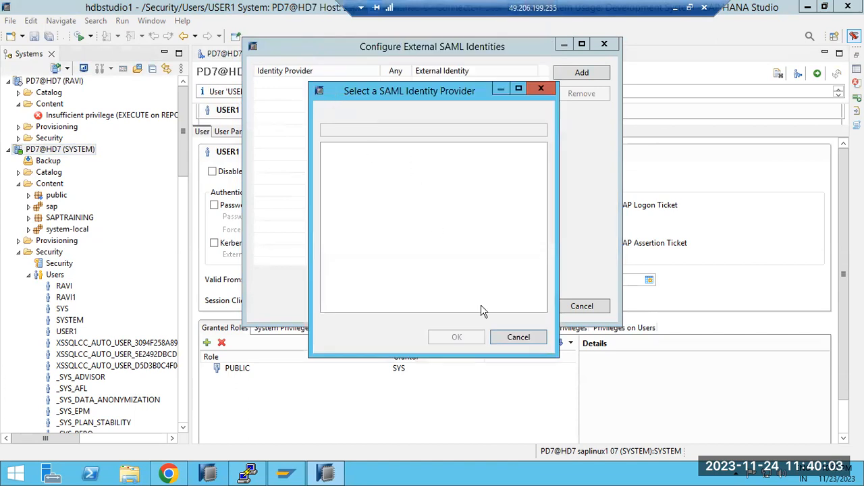
pyautogui.click(511, 337)
pyautogui.click(581, 306)
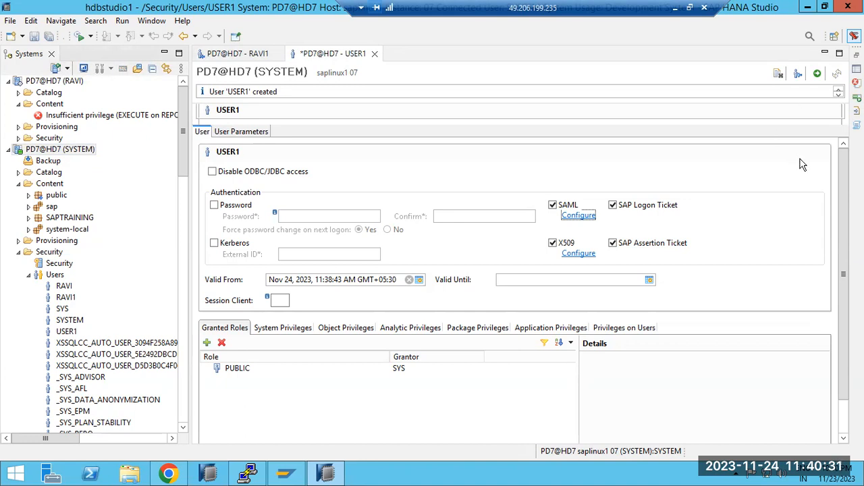
# Close the USER1 editor without saving its authentication changes, and close the other open user editor.
pyautogui.click(375, 54)
pyautogui.click(492, 243)
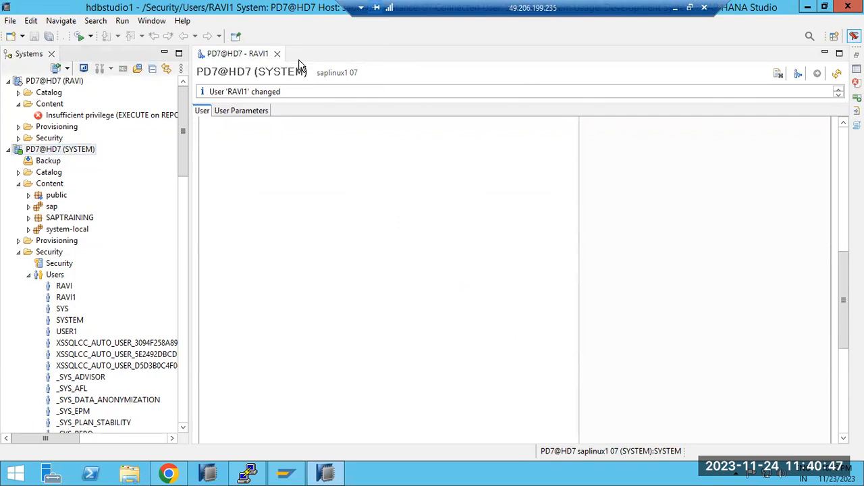
pyautogui.click(277, 54)
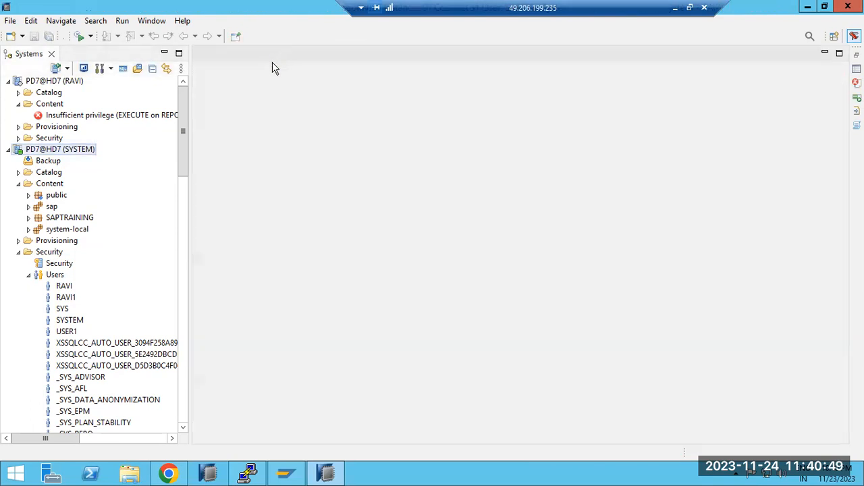
# Open the system overview of PD7@HD7 (SYSTEM) and collapse its Content folder and the Users and Roles lists under Security.
pyautogui.click(32, 151)
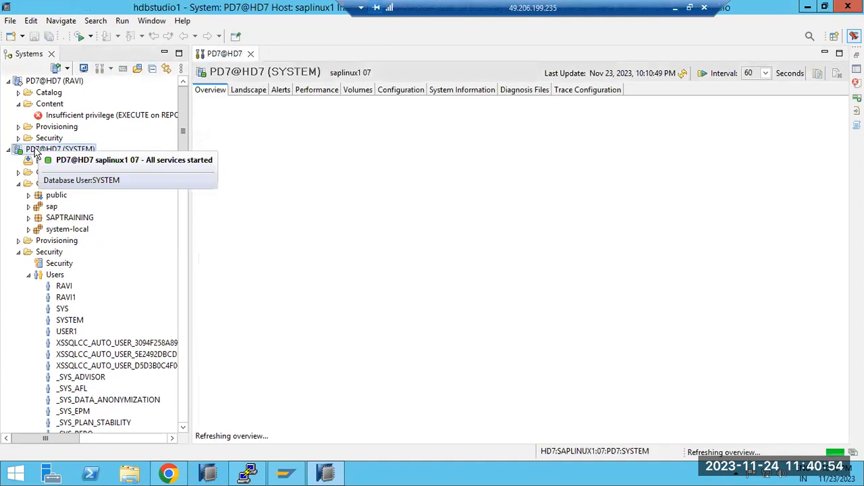
pyautogui.click(18, 252)
pyautogui.click(19, 185)
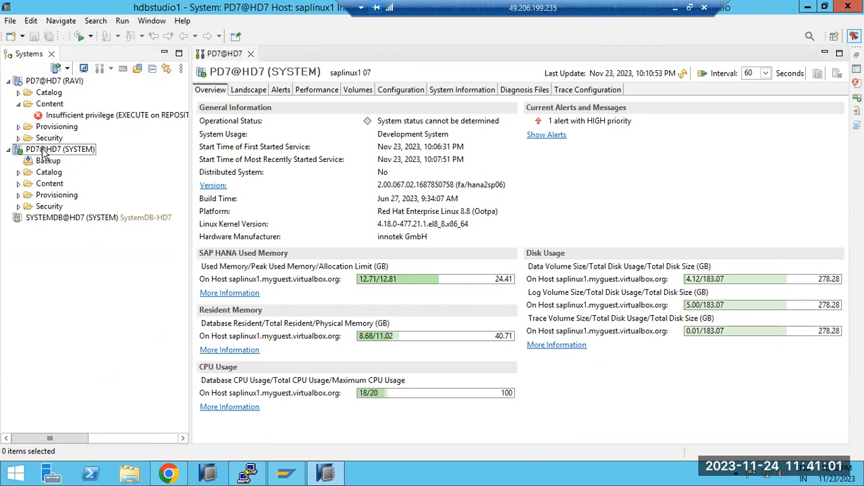
pyautogui.click(17, 206)
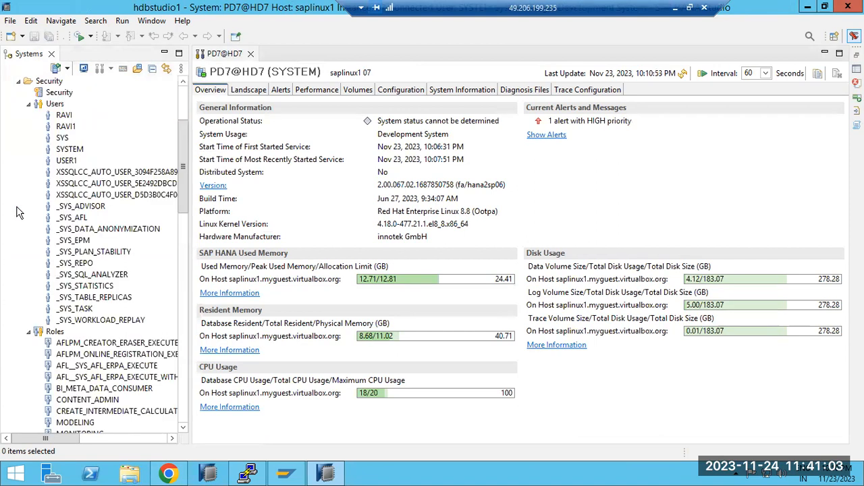
pyautogui.click(28, 104)
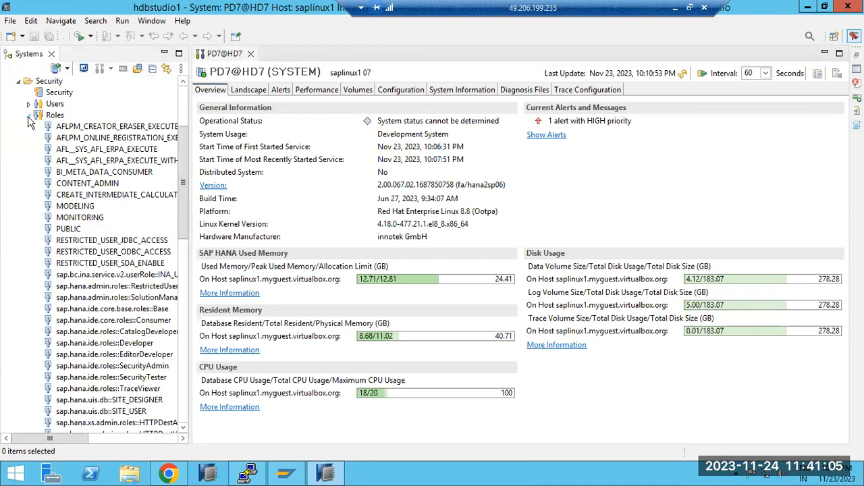
pyautogui.click(28, 116)
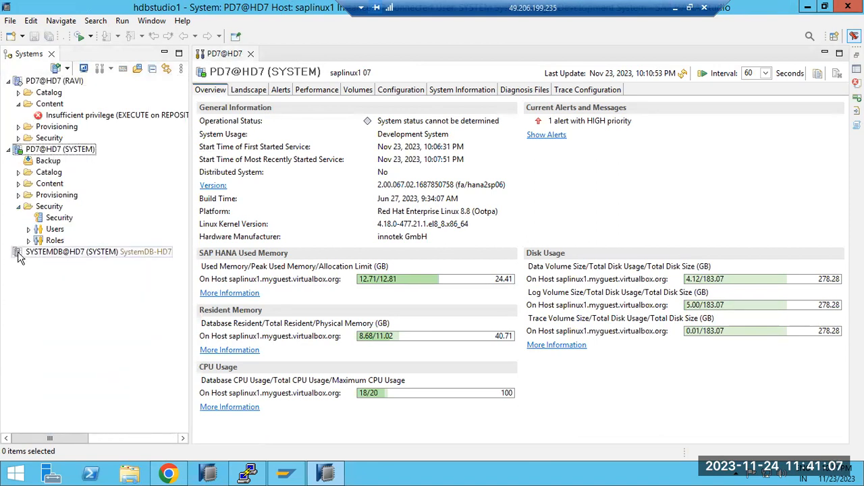
# Review the alerts and the running landscape services of PD7@HD7 (SYSTEM).
pyautogui.click(309, 90)
pyautogui.click(281, 90)
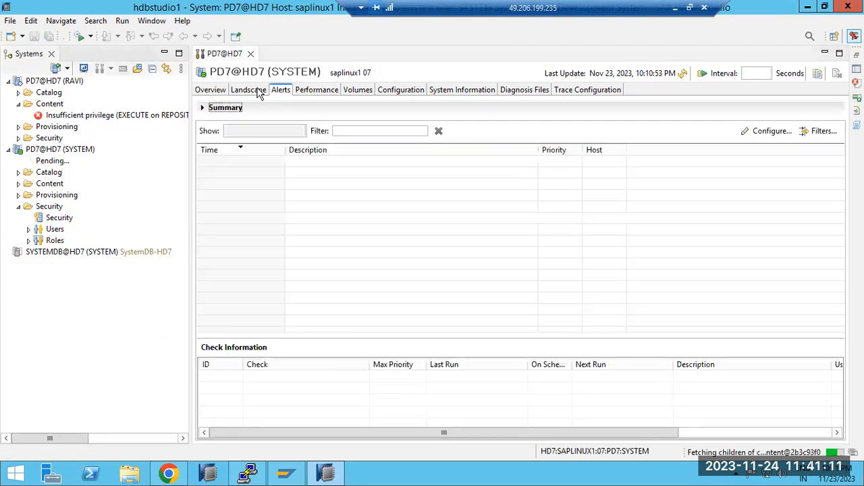
pyautogui.click(260, 93)
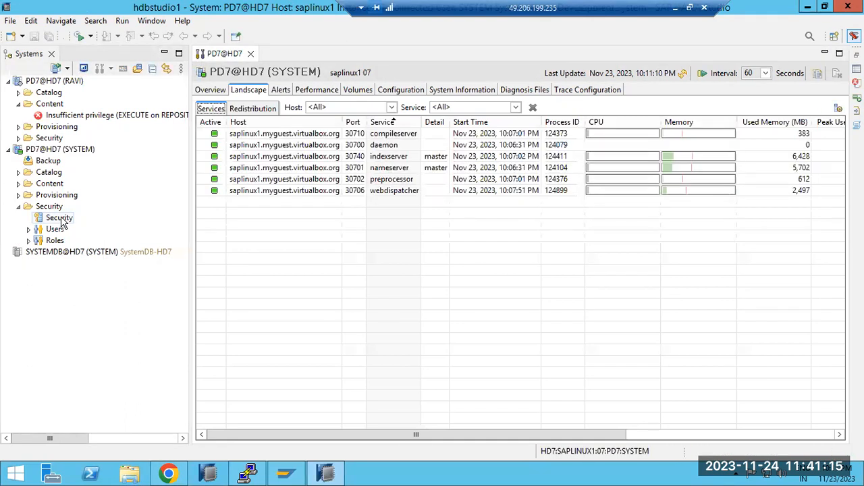
# Open a blank new user form for PD7@HD7 (SYSTEM), examine its password and confirmation fields, and collapse the Users list.
pyautogui.doubleClick(42, 231)
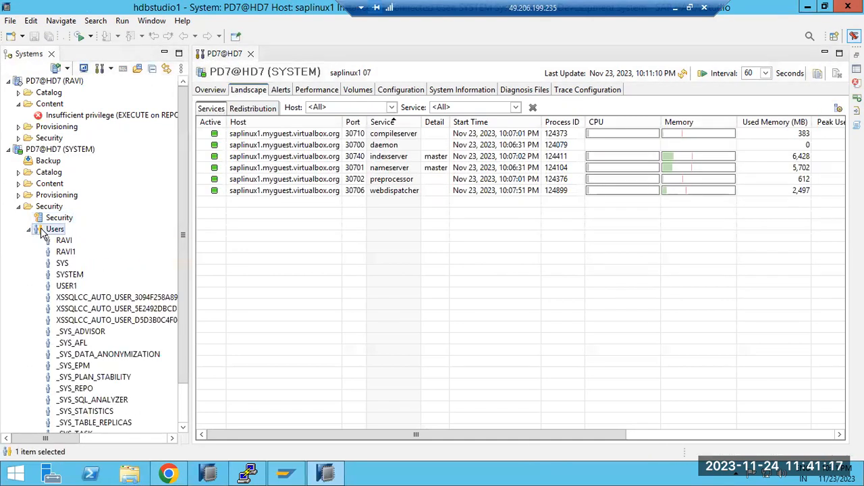
pyautogui.rightClick(42, 230)
pyautogui.click(73, 236)
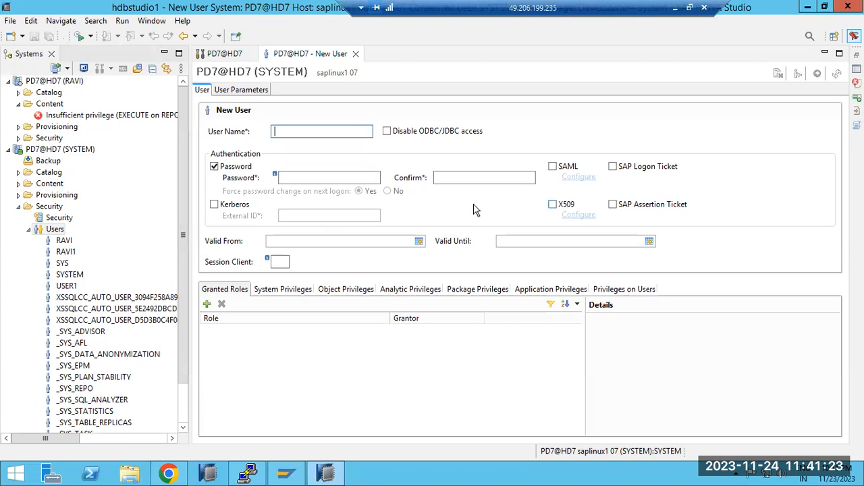
pyautogui.click(442, 177)
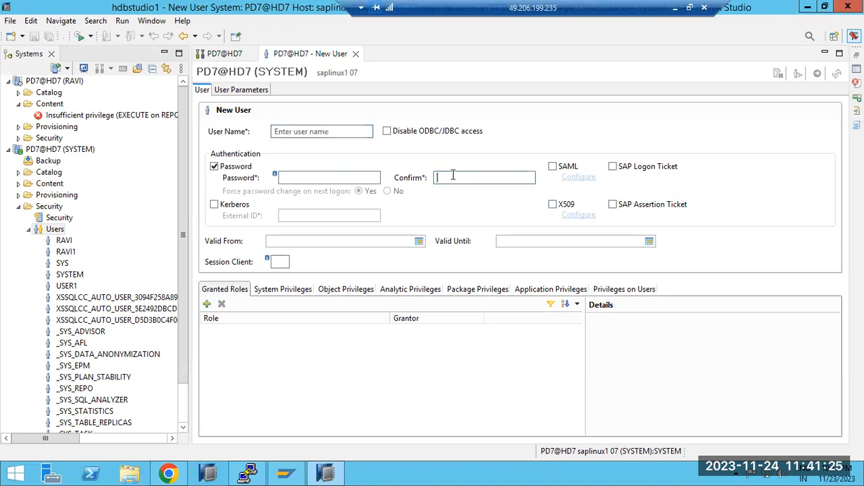
pyautogui.click(343, 174)
pyautogui.click(442, 176)
pyautogui.click(29, 229)
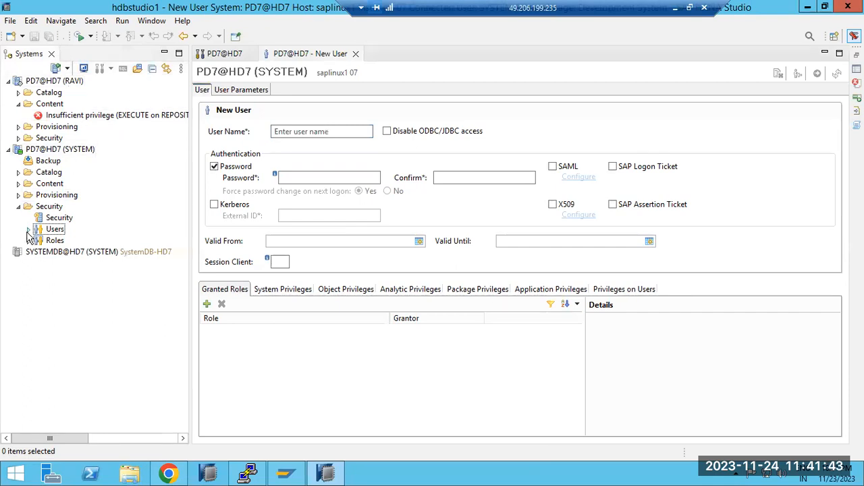
# Return to the administration view of PD7@HD7 (SYSTEM), check its Users list, and collapse the Security folder.
pyautogui.doubleClick(49, 152)
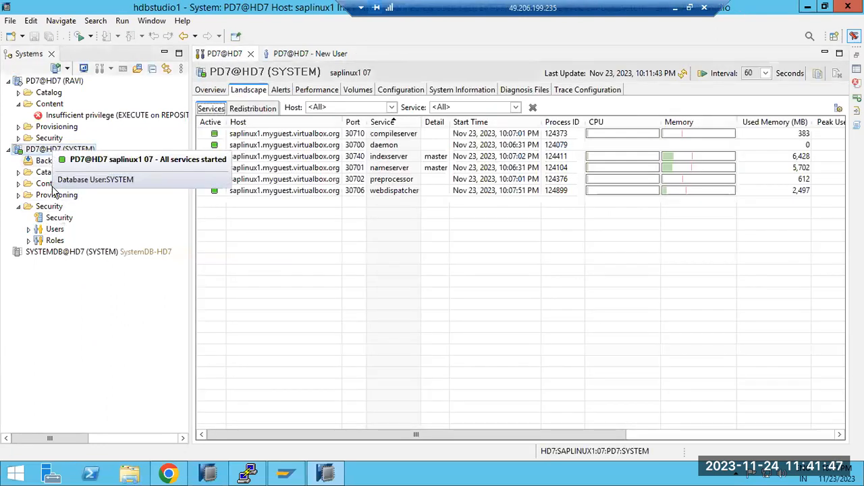
pyautogui.click(28, 231)
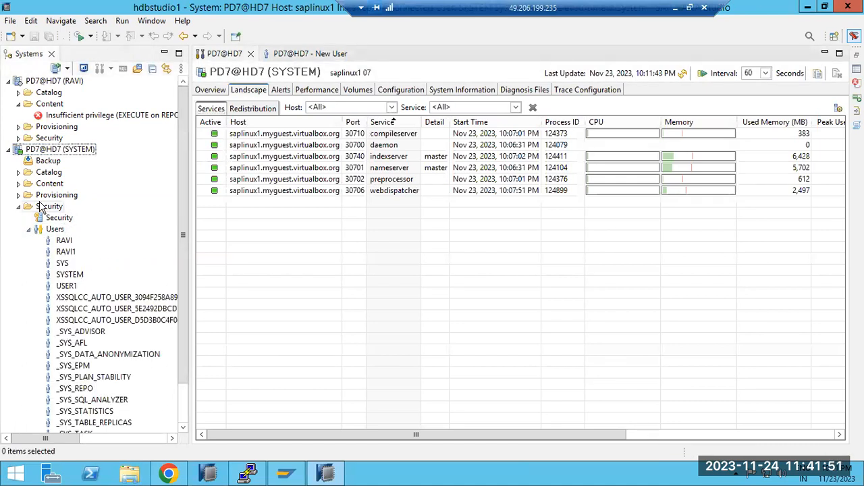
pyautogui.click(19, 206)
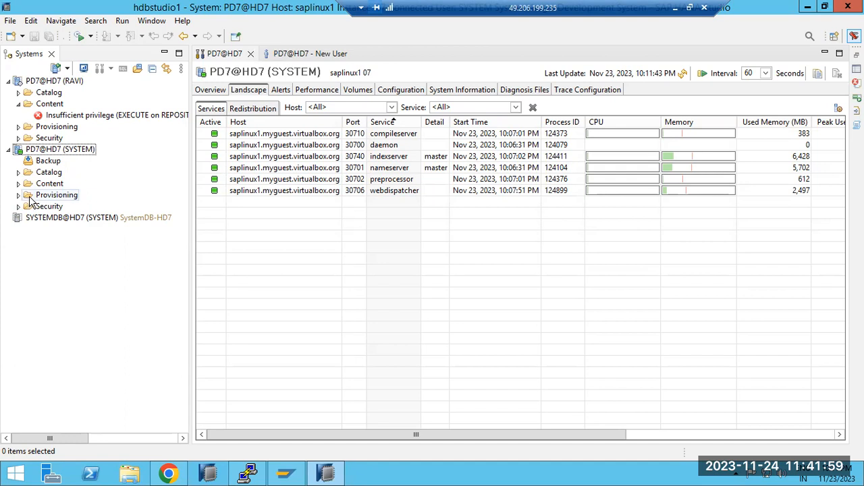
pyautogui.doubleClick(48, 154)
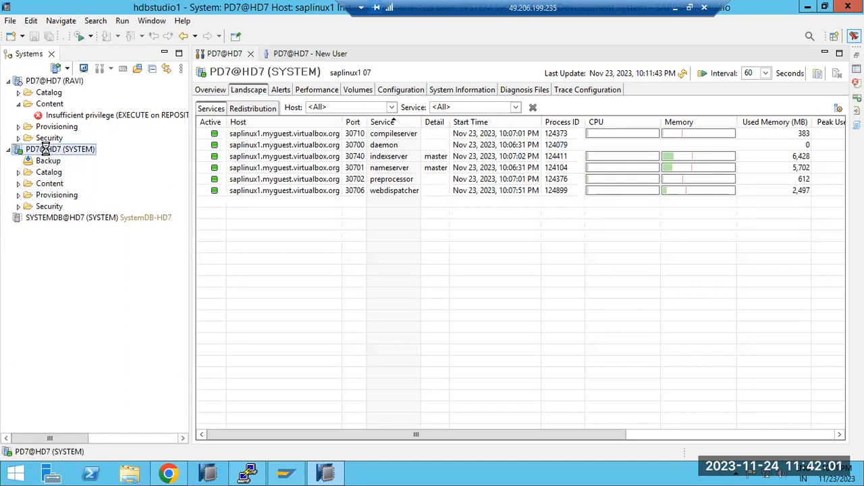
# Examine the performance threads and sessions of PD7@HD7 (SYSTEM), comparing the application user and database user of individual sessions.
pyautogui.click(314, 91)
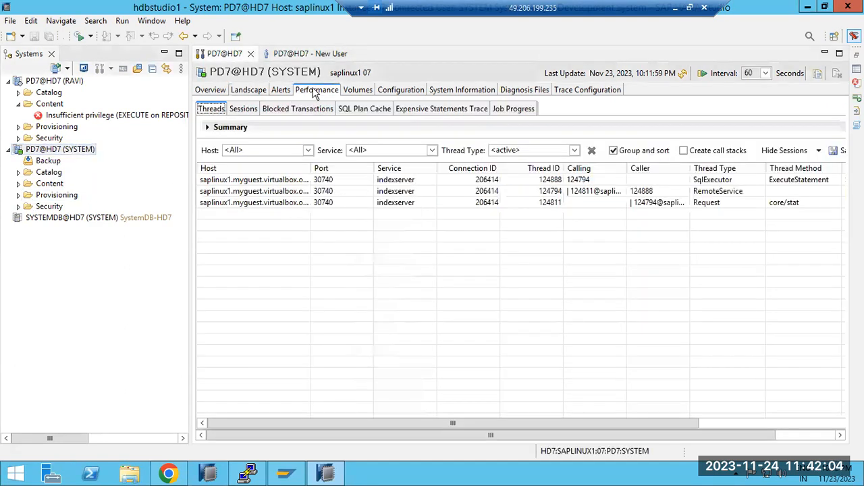
pyautogui.click(241, 91)
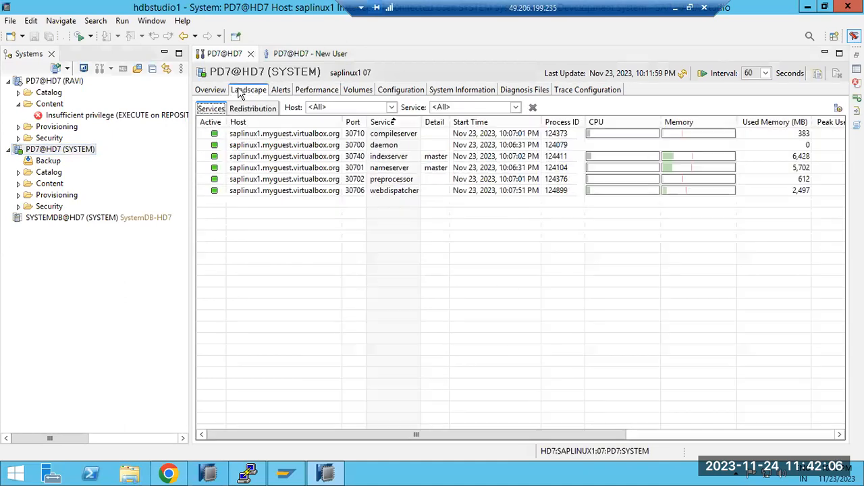
pyautogui.click(309, 93)
pyautogui.click(239, 111)
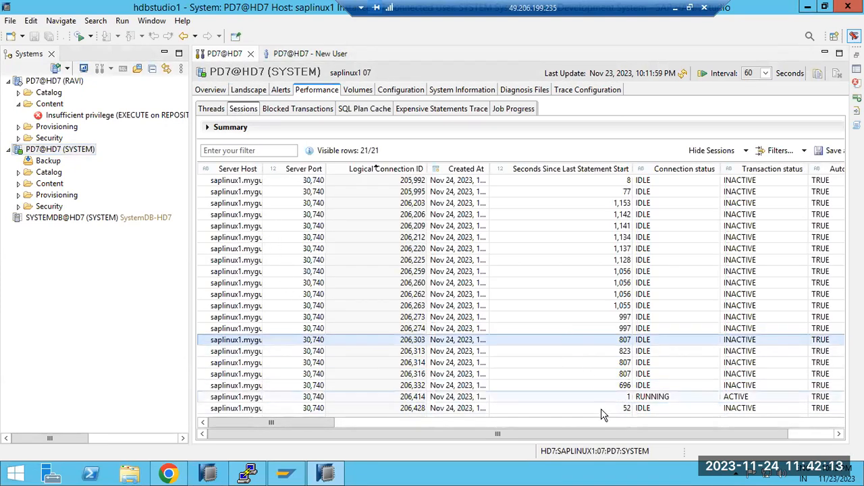
pyautogui.moveTo(326, 421); pyautogui.dragTo(462, 411)
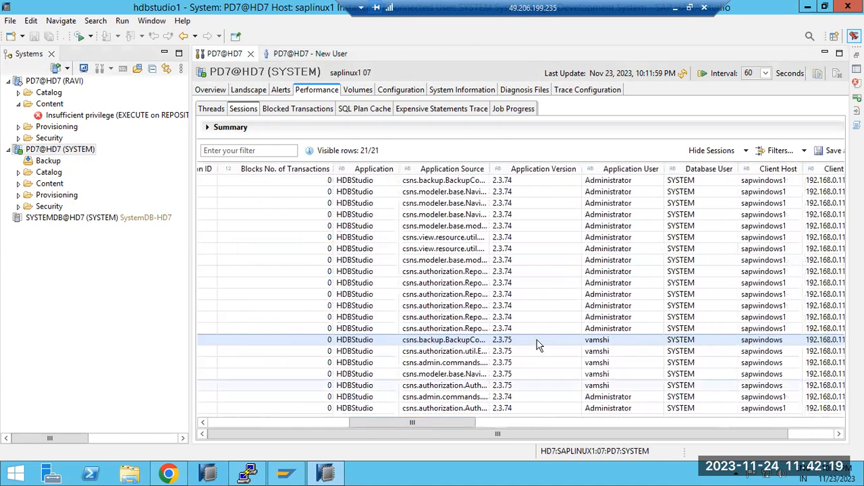
pyautogui.click(611, 214)
pyautogui.click(609, 343)
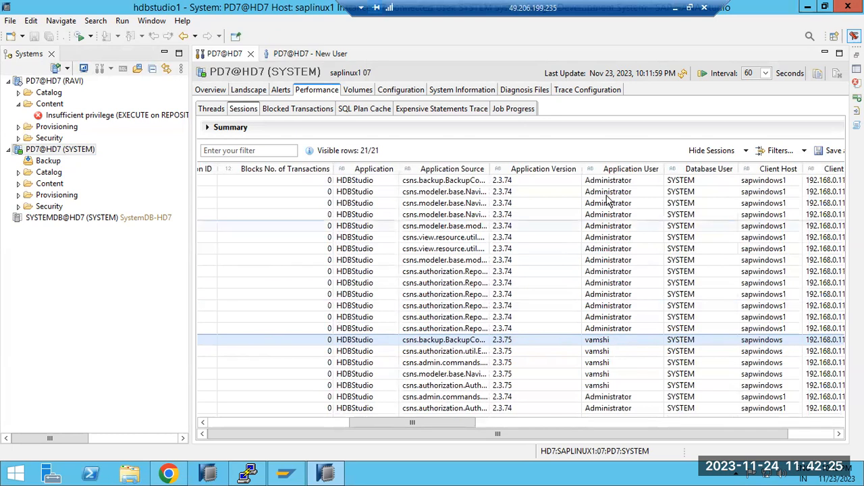
pyautogui.click(701, 273)
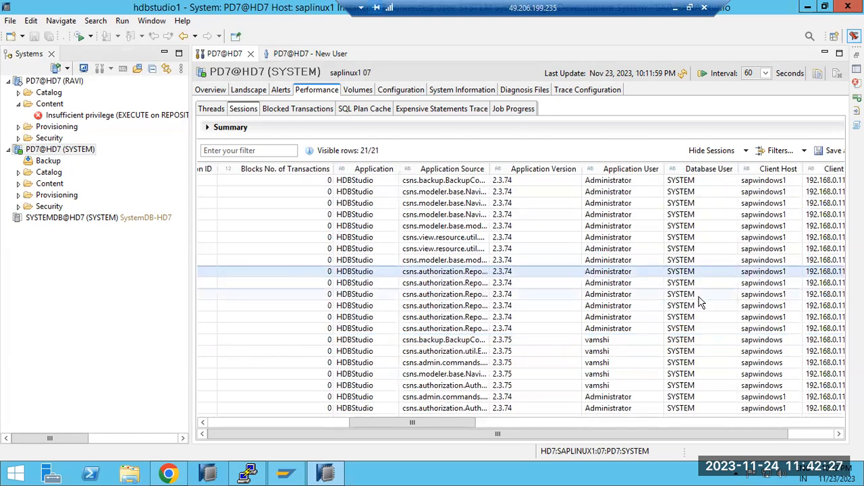
pyautogui.click(594, 330)
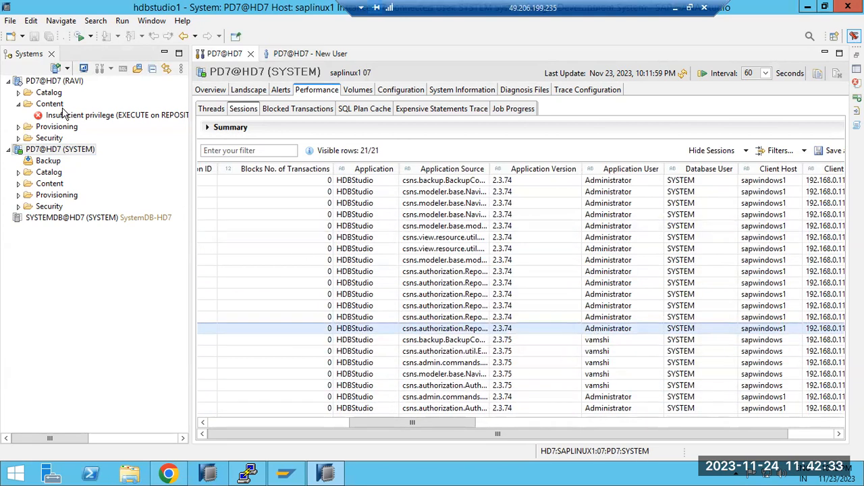
# Try to open administration for the non-SYSTEM PD7@HD7 connection, and refresh the SYSTEM connection's session list to inspect it again.
pyautogui.click(49, 80)
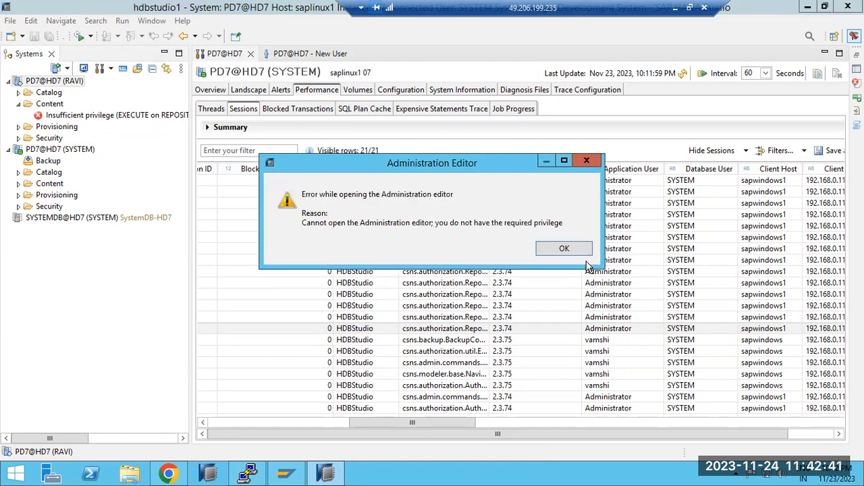
pyautogui.click(564, 249)
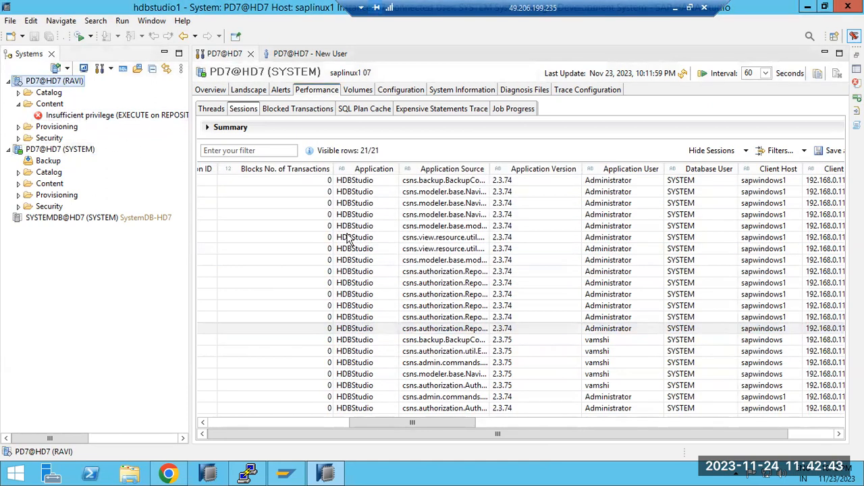
pyautogui.click(682, 73)
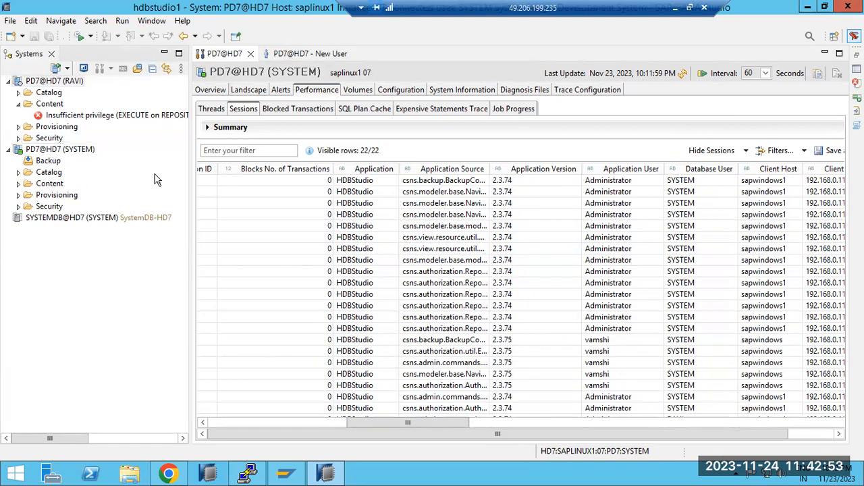
pyautogui.rightClick(607, 354)
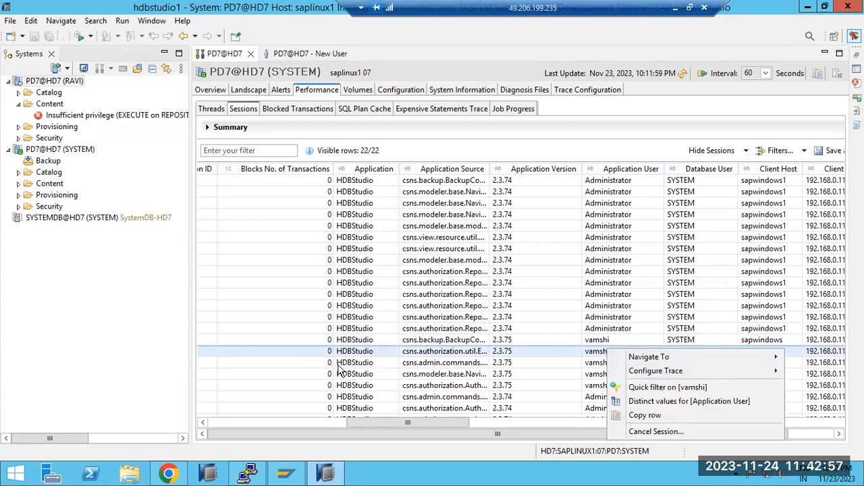
pyautogui.click(276, 340)
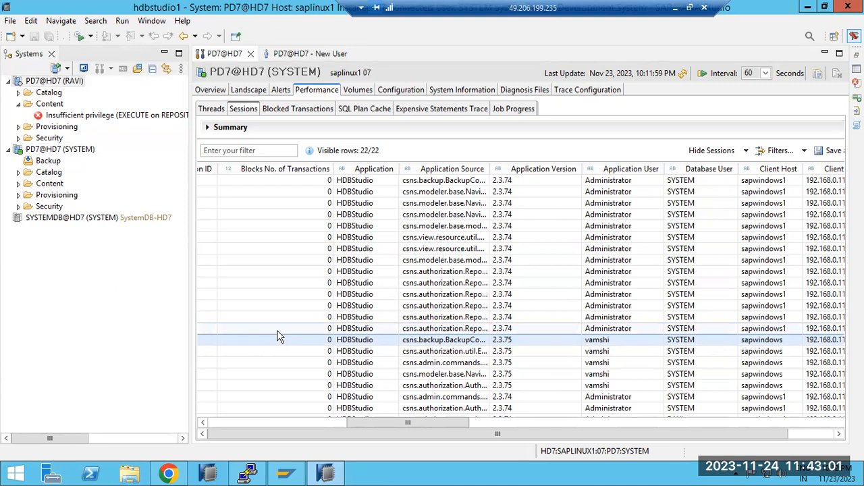
# Close the blank New User editor and open the security settings of PD7@HD7 (SYSTEM).
pyautogui.click(293, 53)
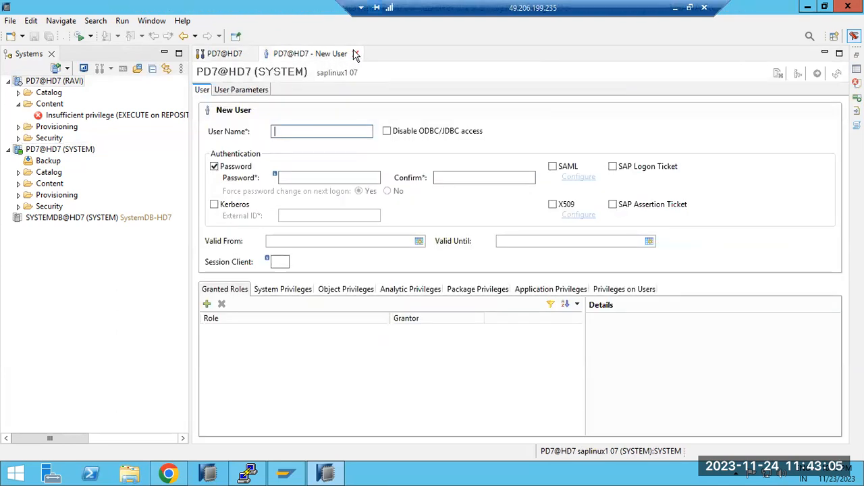
pyautogui.click(356, 54)
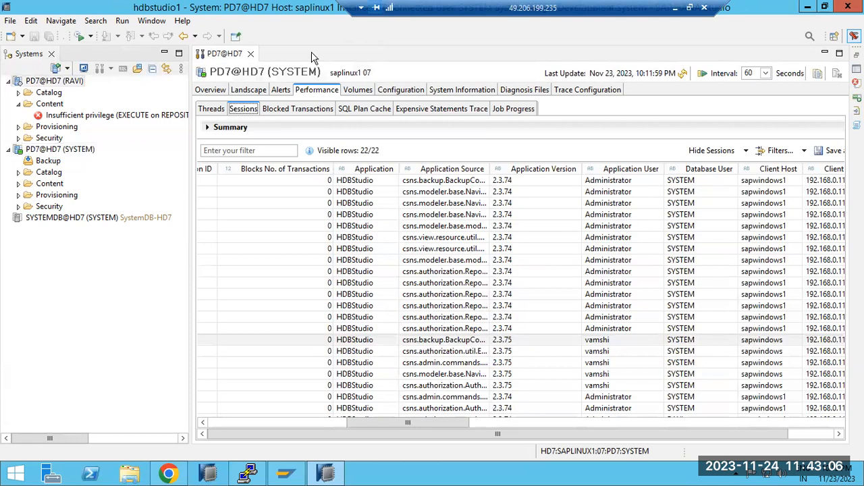
pyautogui.click(18, 207)
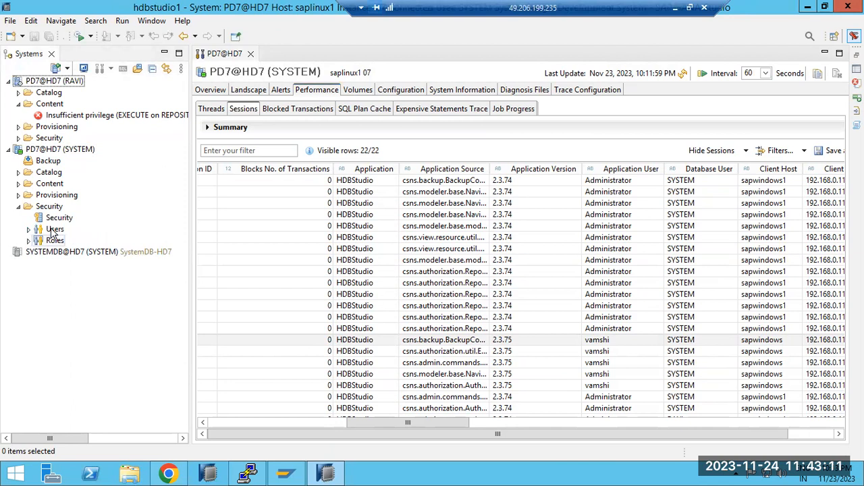
pyautogui.doubleClick(57, 218)
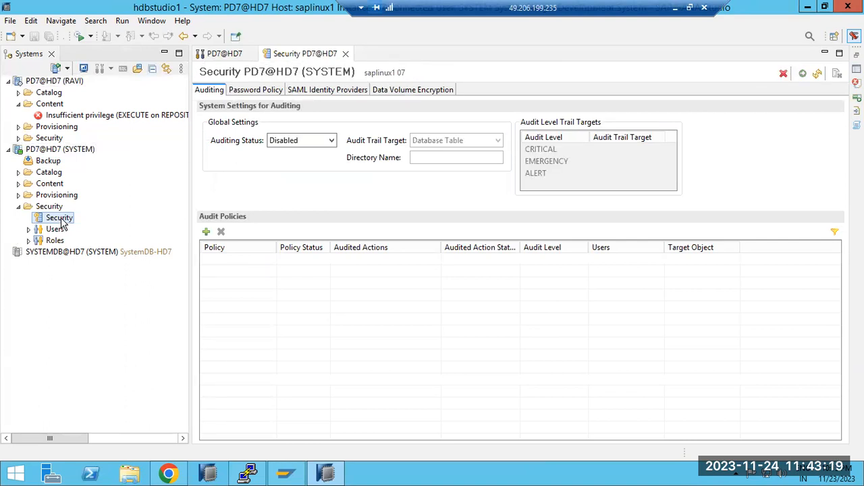
# Set the auditing status to Enabled and add an audit policy named DELETION.
pyautogui.click(331, 142)
pyautogui.click(292, 159)
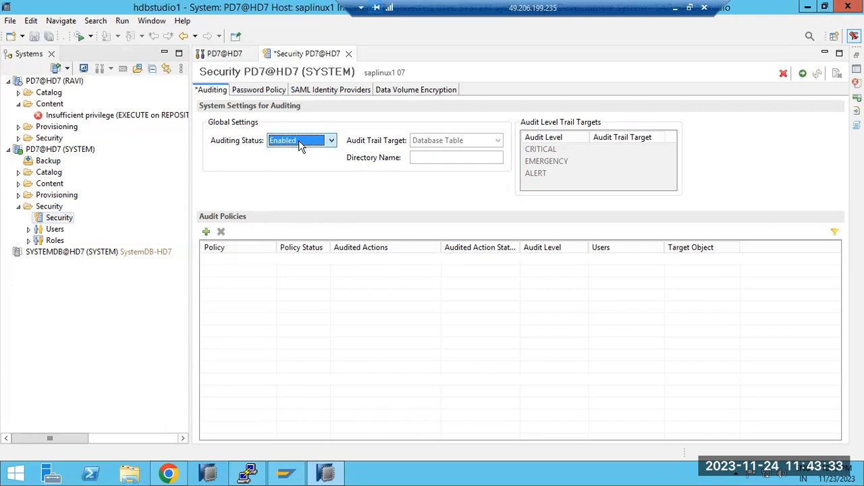
pyautogui.click(206, 232)
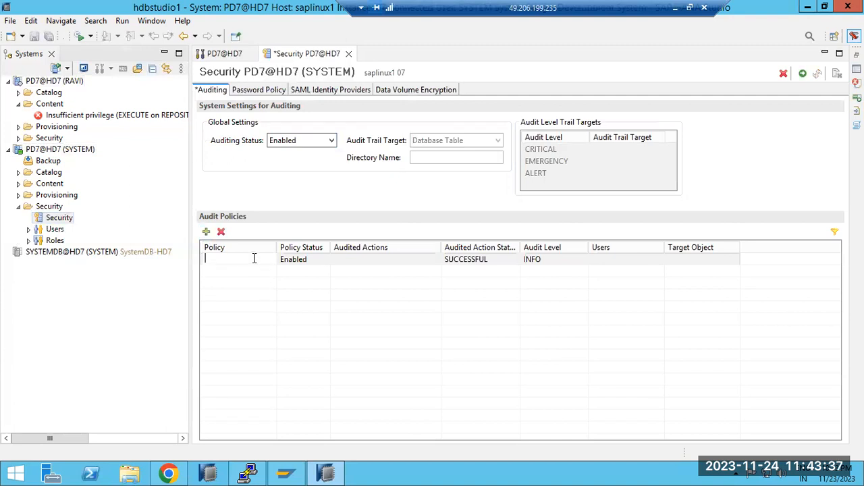
pyautogui.click(229, 265)
pyautogui.click(228, 261)
# Include the Backup Deletion action group in the DELETION policy's audited actions.
pyautogui.click(430, 260)
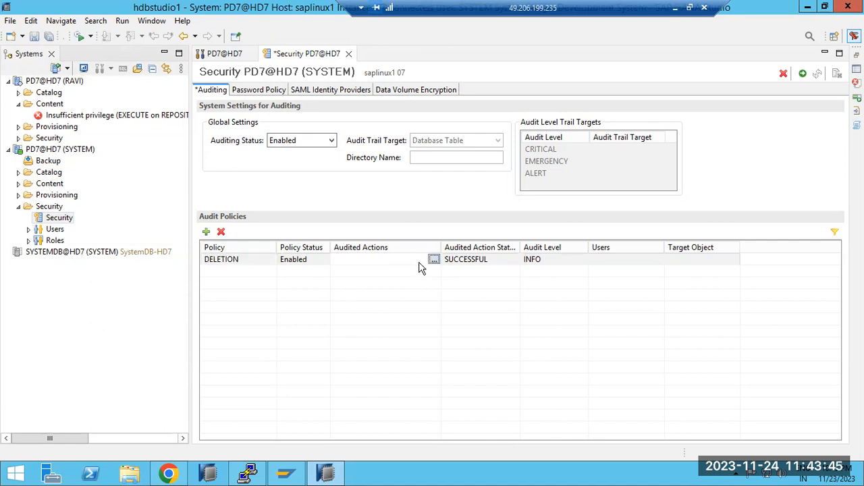
pyautogui.click(433, 260)
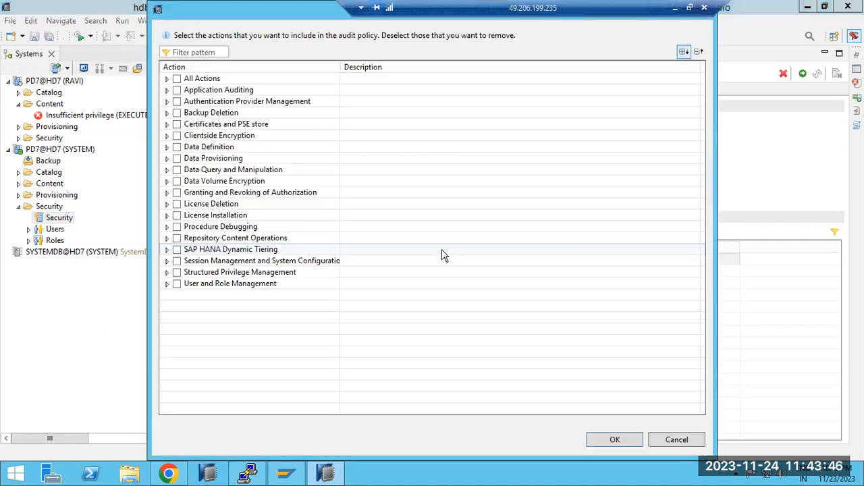
pyautogui.click(177, 113)
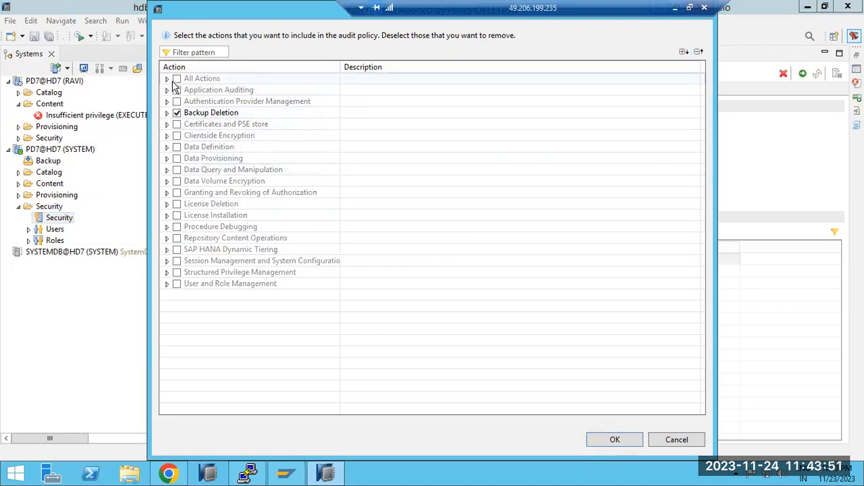
pyautogui.click(615, 440)
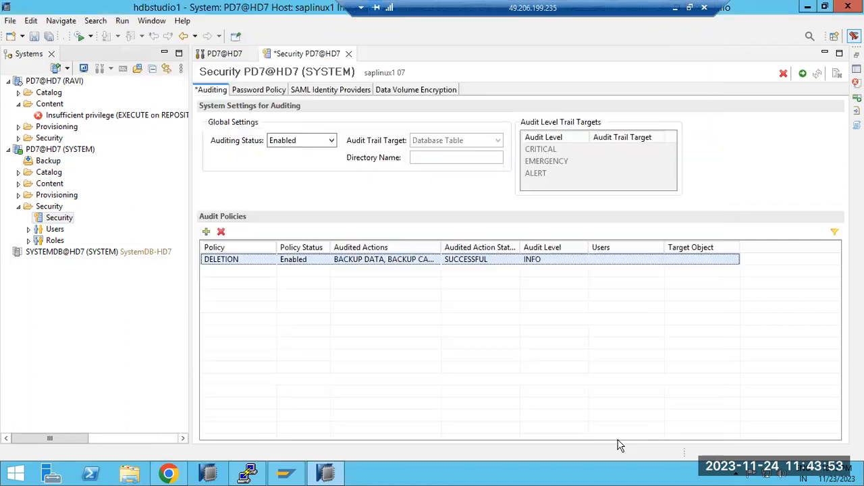
# Set the DELETION policy's audited action status to ALL and its audit level to INFO.
pyautogui.click(508, 261)
pyautogui.click(514, 260)
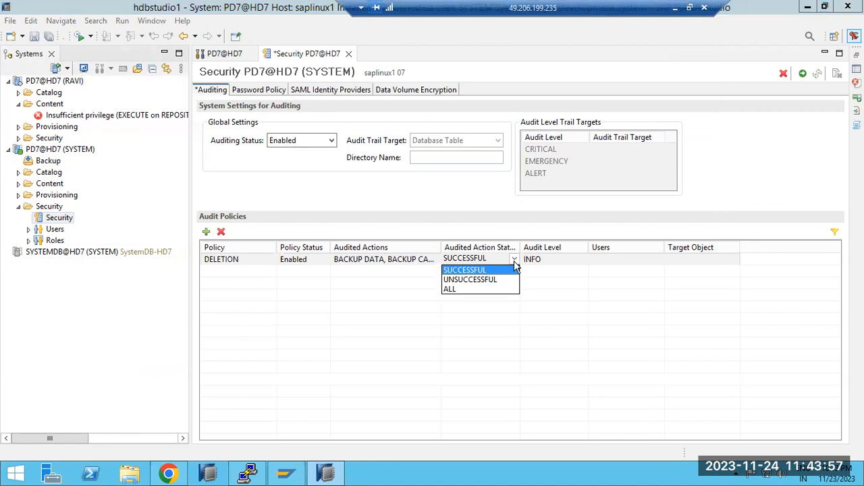
pyautogui.click(463, 289)
pyautogui.click(533, 263)
pyautogui.click(582, 260)
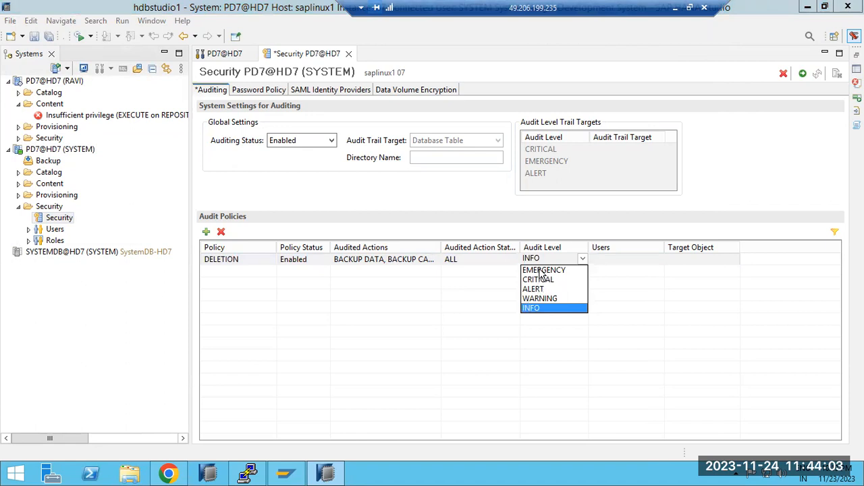
pyautogui.click(532, 309)
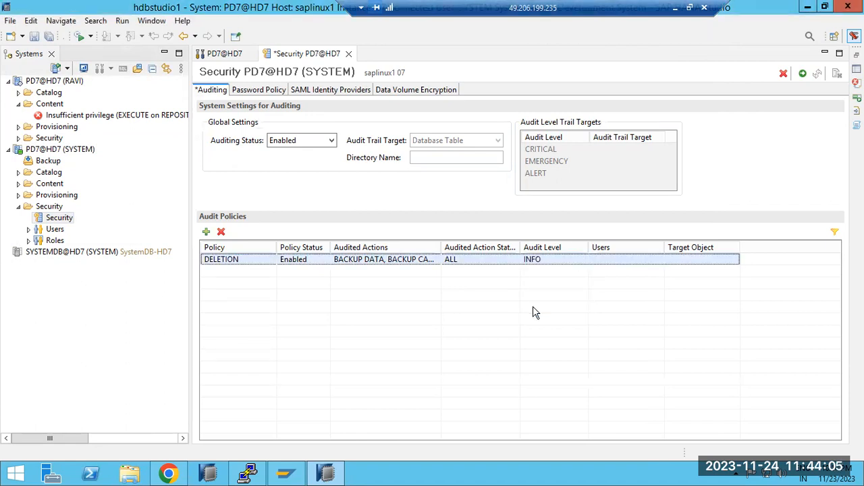
# Include the database user of the non-SYSTEM PD7@HD7 connection in the DELETION policy, deploy the audit configuration and reload it.
pyautogui.click(607, 261)
pyautogui.click(657, 259)
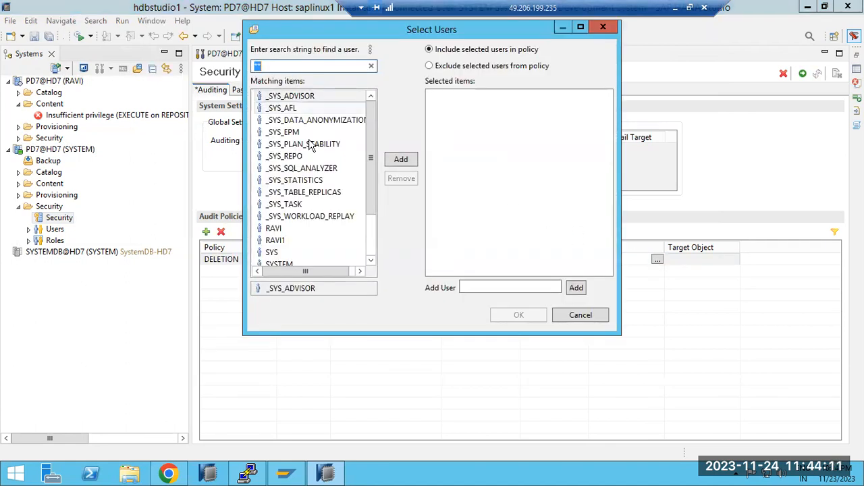
pyautogui.doubleClick(278, 230)
pyautogui.click(519, 313)
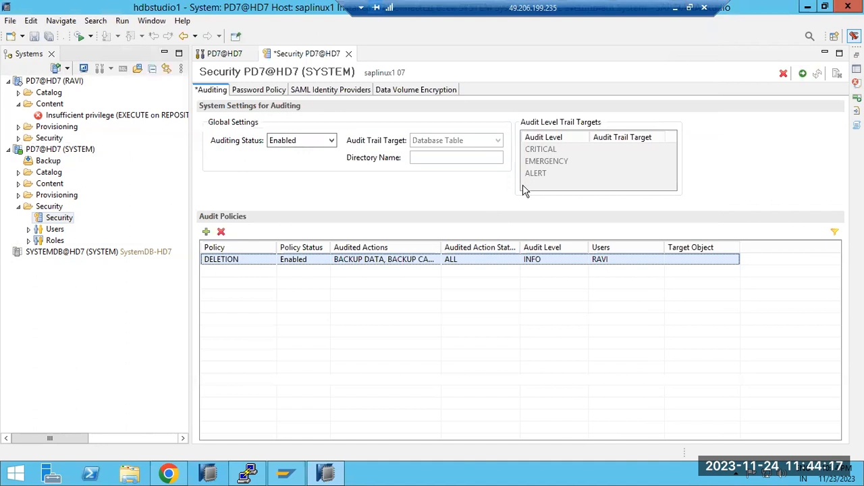
pyautogui.click(803, 75)
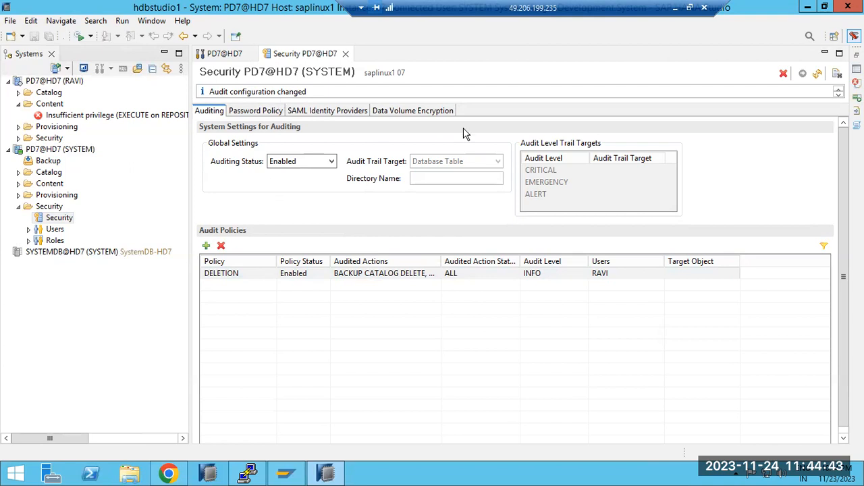
pyautogui.click(818, 73)
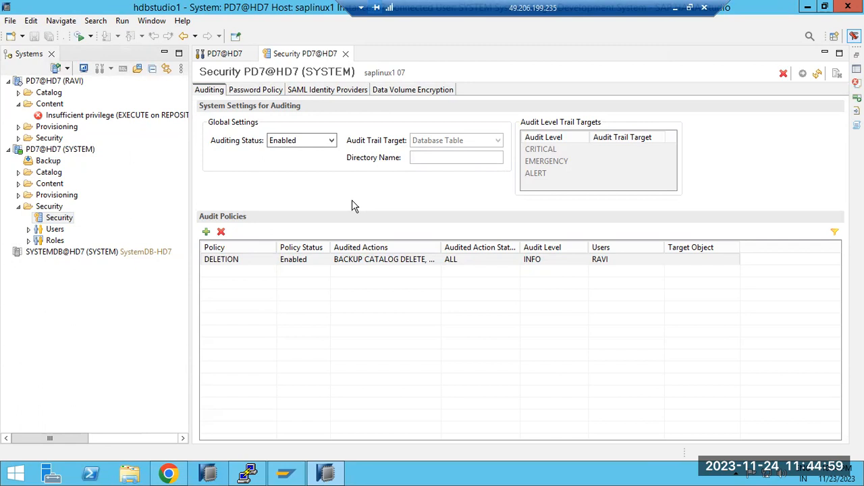
pyautogui.click(279, 260)
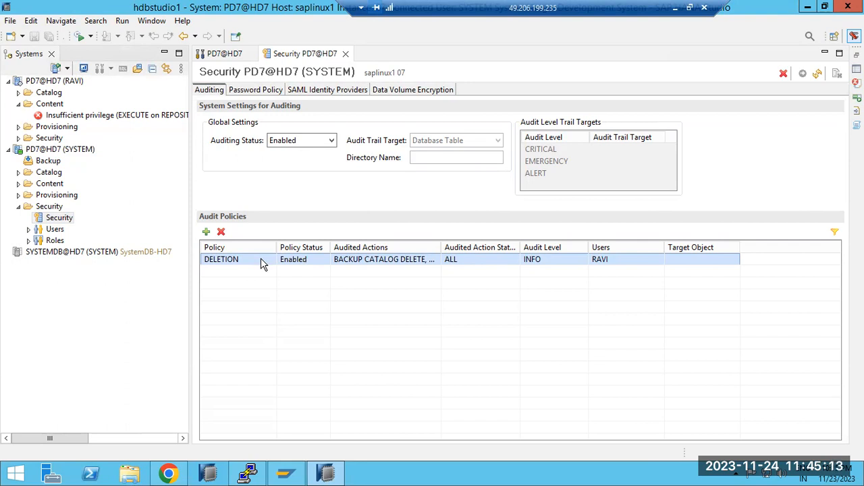
pyautogui.click(207, 232)
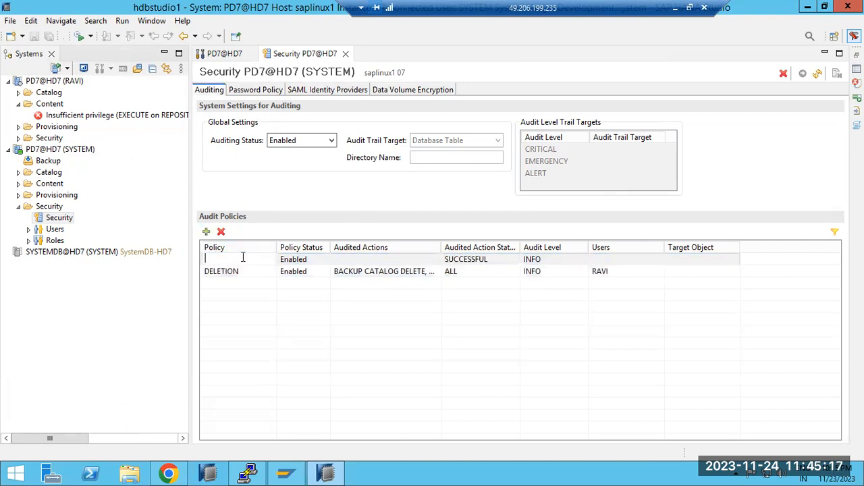
pyautogui.click(220, 231)
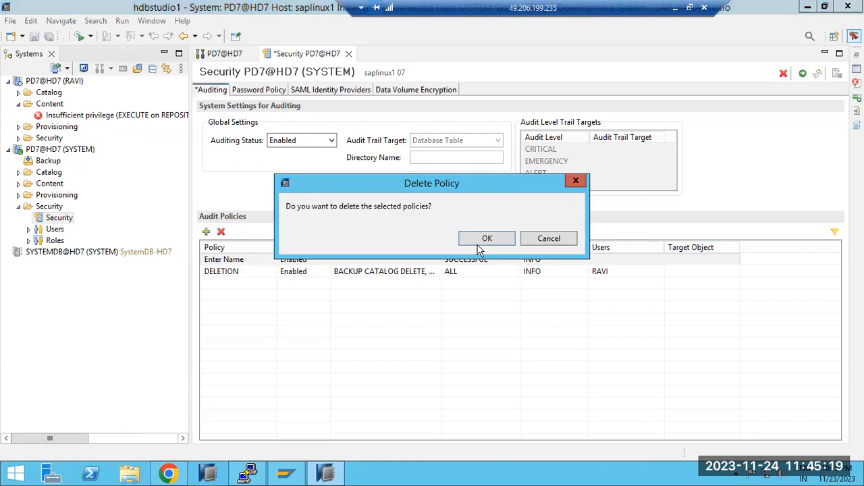
pyautogui.click(546, 239)
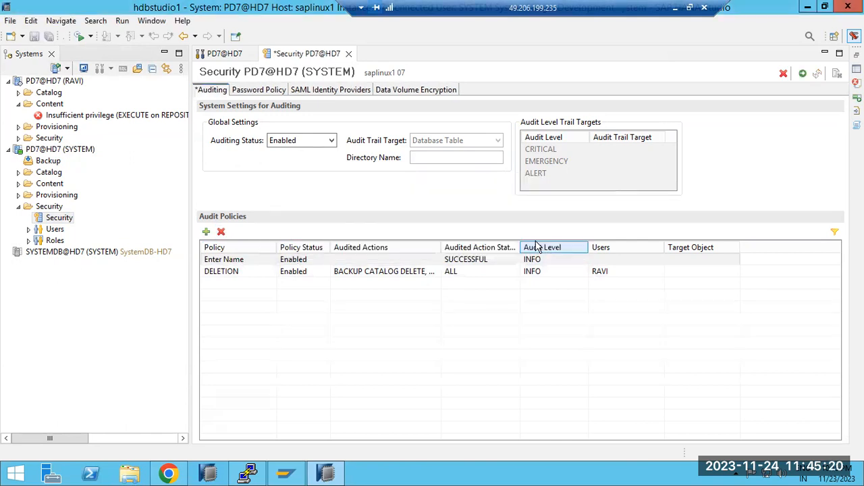
pyautogui.click(209, 263)
pyautogui.click(208, 262)
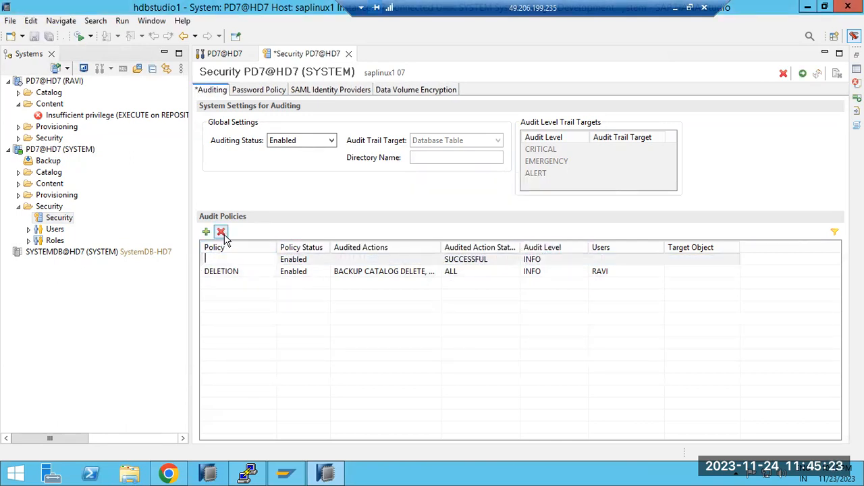
pyautogui.click(222, 232)
pyautogui.click(498, 243)
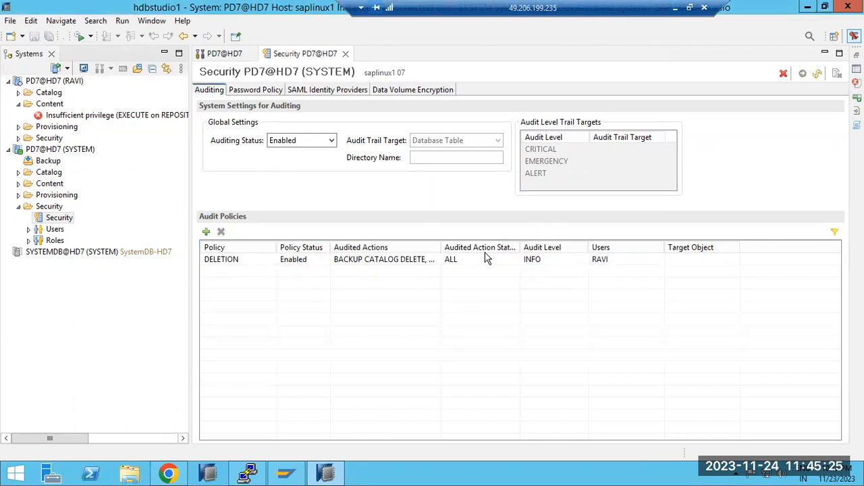
# Delete the DELETION audit policy from the audit policies.
pyautogui.click(229, 262)
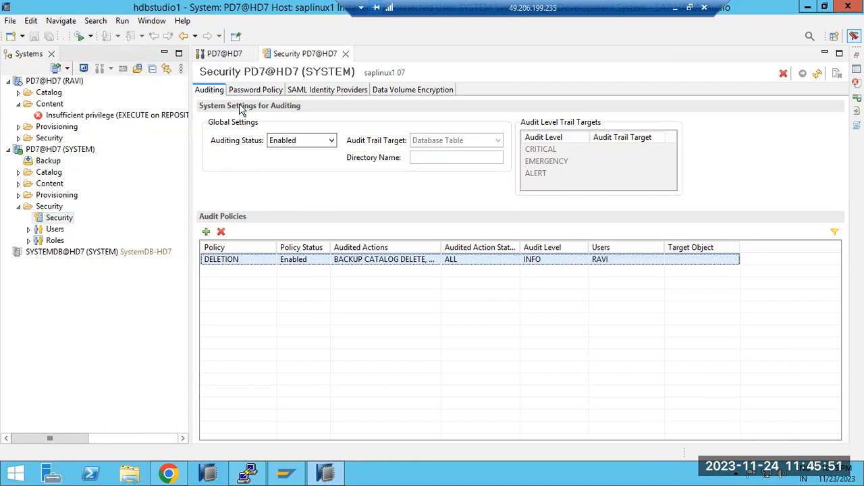
pyautogui.click(222, 232)
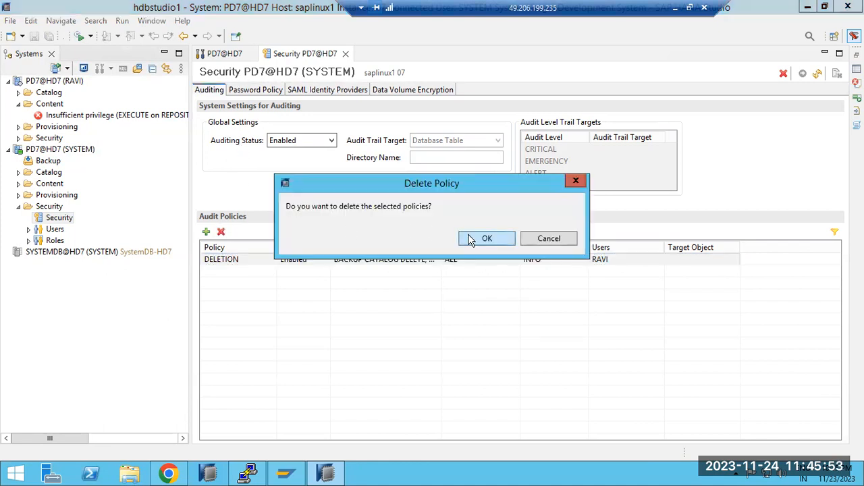
pyautogui.click(470, 238)
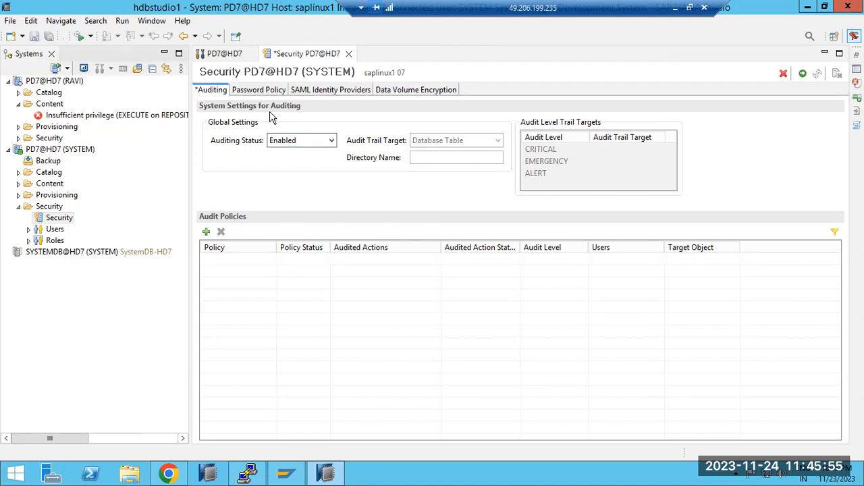
# Set the minimum password length to 6 in the password policy.
pyautogui.click(254, 92)
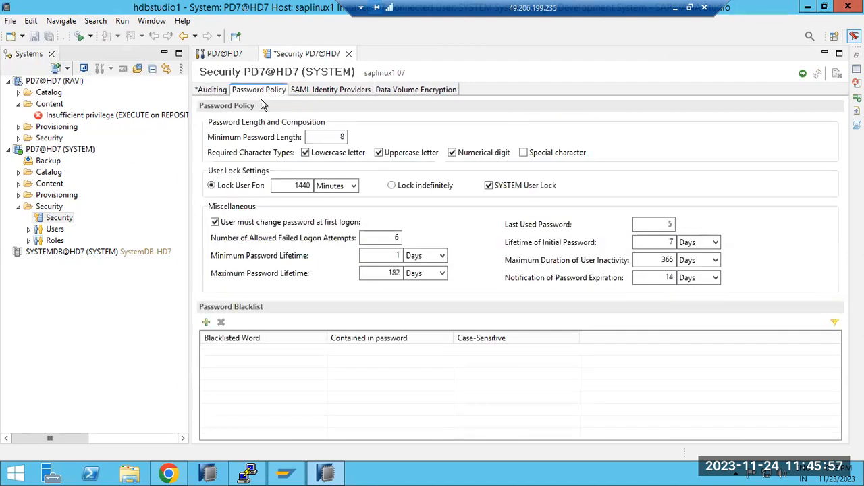
pyautogui.moveTo(344, 137); pyautogui.dragTo(334, 140)
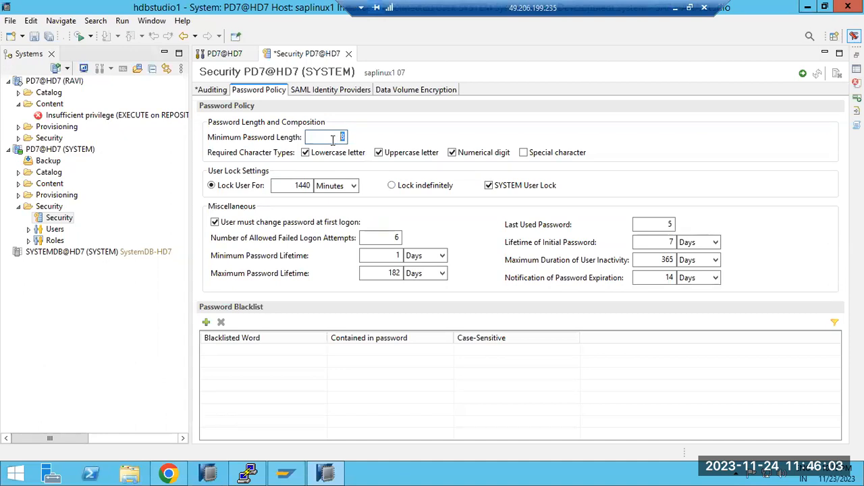
pyautogui.write('6')
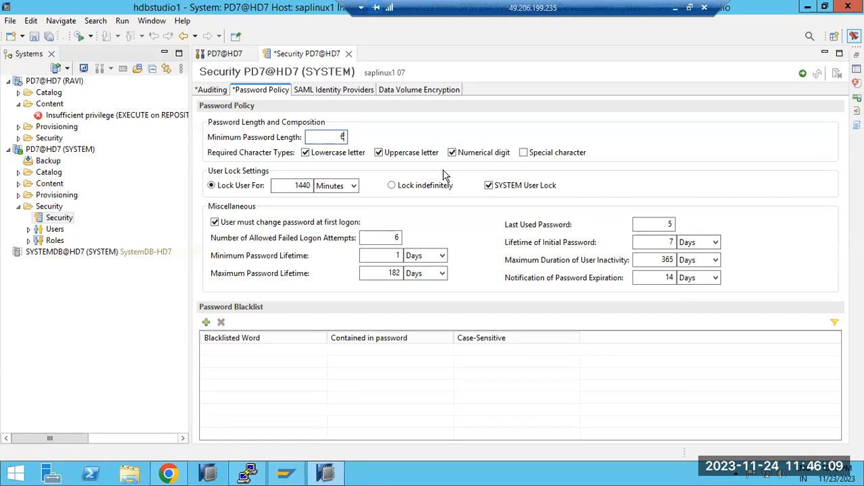
pyautogui.doubleClick(397, 237)
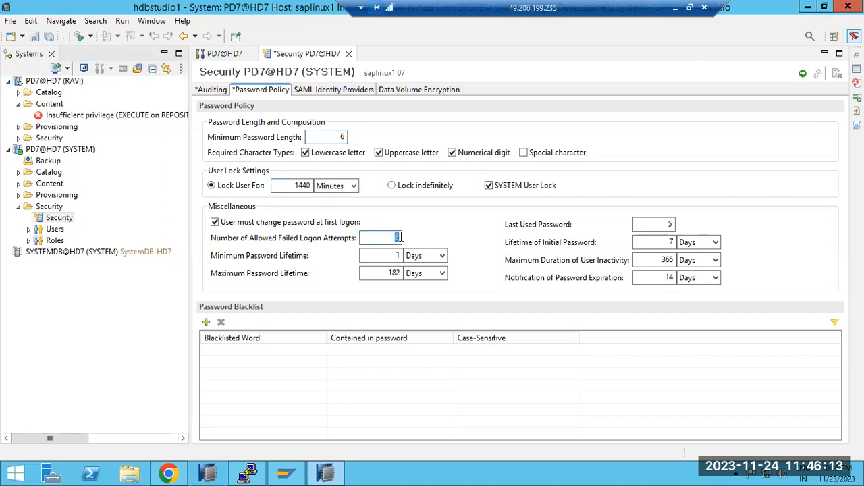
pyautogui.doubleClick(673, 224)
pyautogui.doubleClick(672, 242)
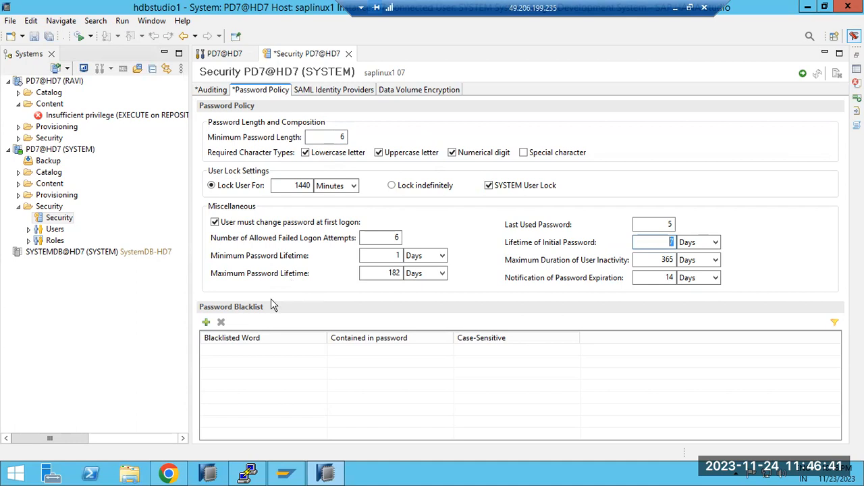
# Blacklist the words WELCOME and LONDON wherever they are contained in a password, and deploy the security changes.
pyautogui.click(206, 322)
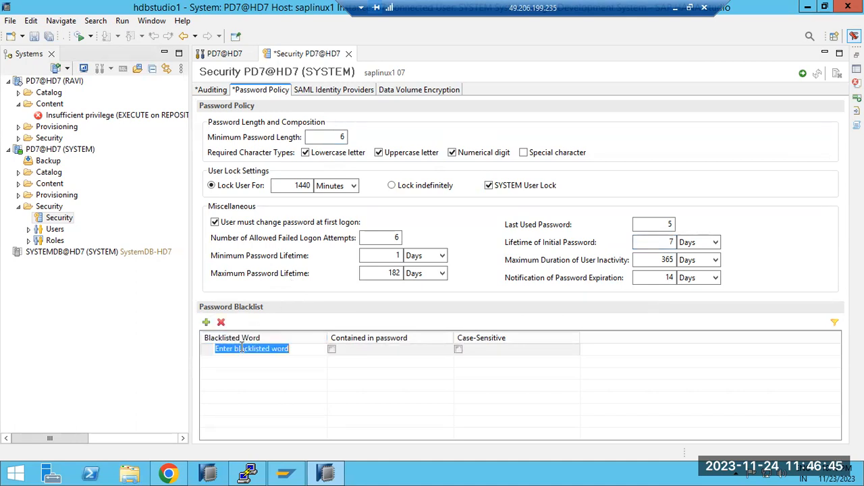
pyautogui.write('WELCOME')
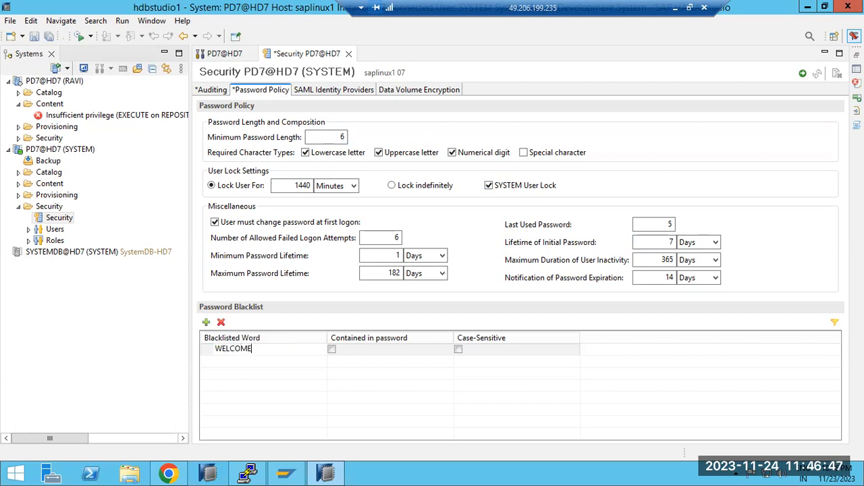
pyautogui.click(240, 365)
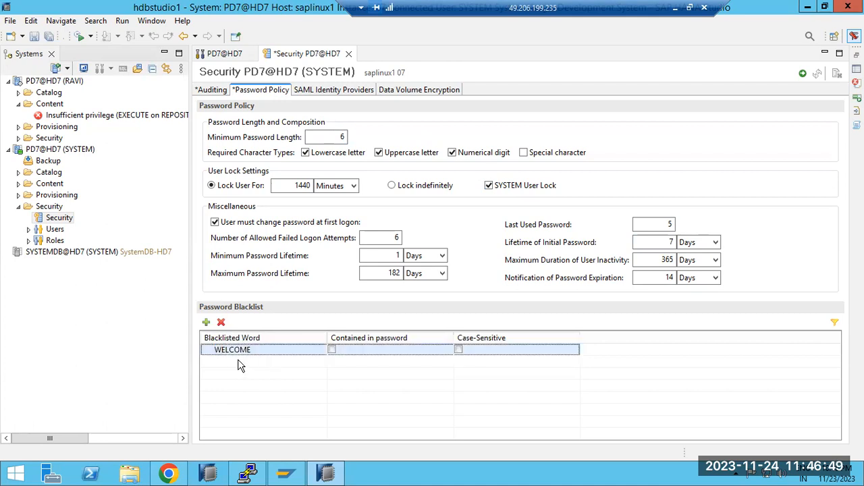
pyautogui.click(206, 322)
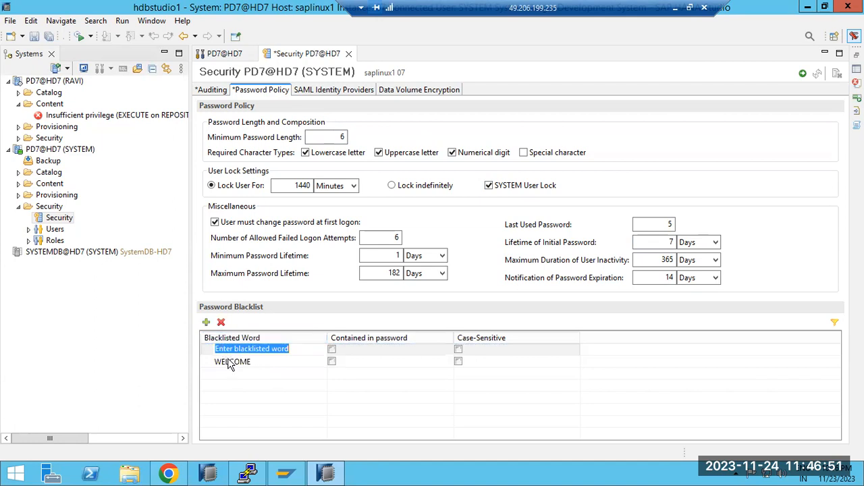
pyautogui.write('LONDON')
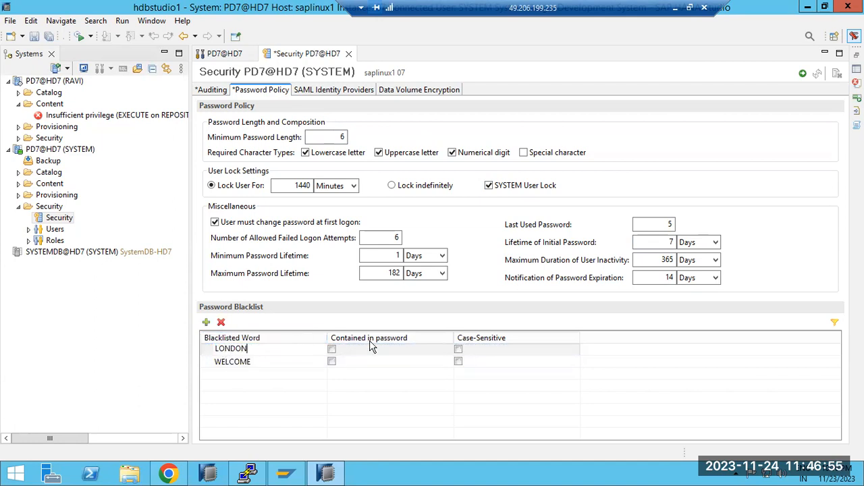
pyautogui.click(332, 350)
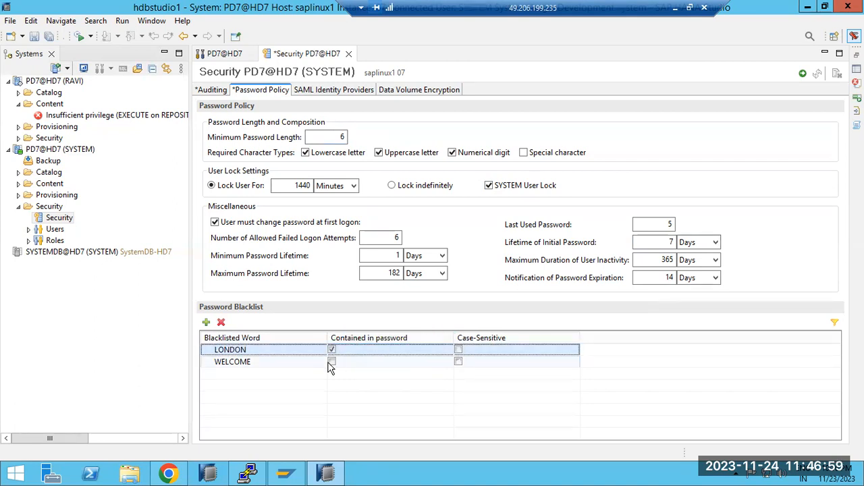
pyautogui.click(332, 362)
pyautogui.click(818, 74)
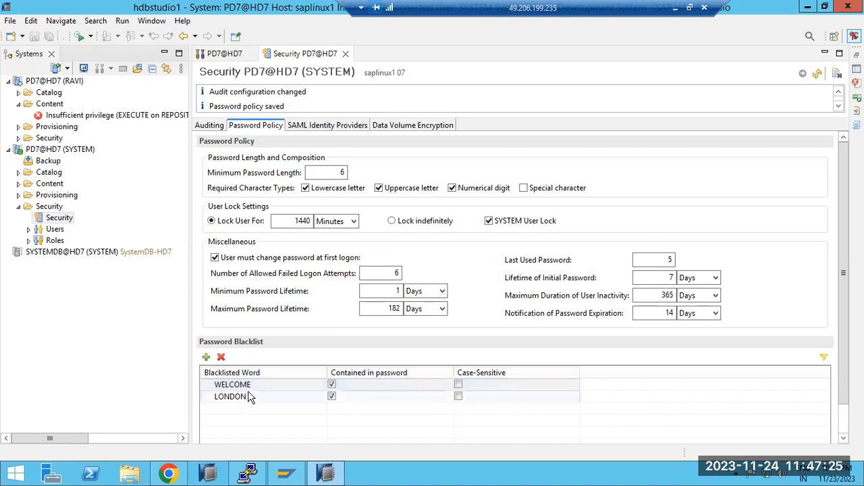
pyautogui.click(238, 410)
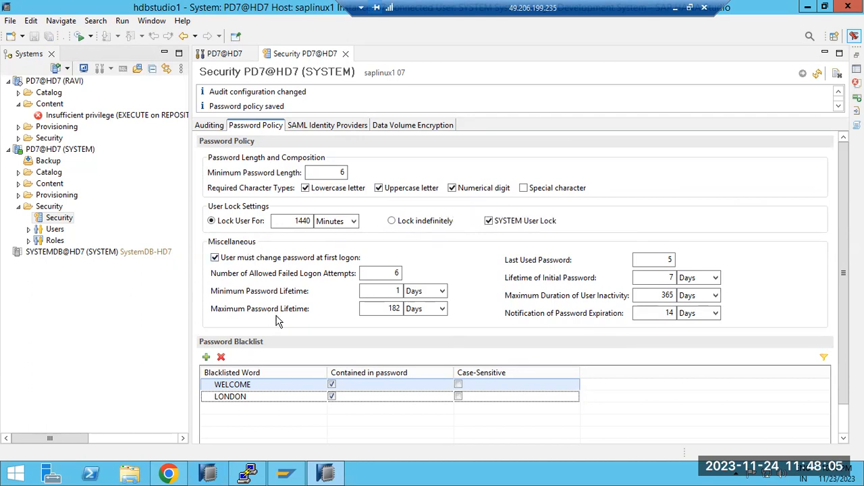
# Set the number of allowed failed logon attempts to 3 and Last Used Password to 3, deploying the password policy after each change.
pyautogui.doubleClick(395, 273)
pyautogui.write('3')
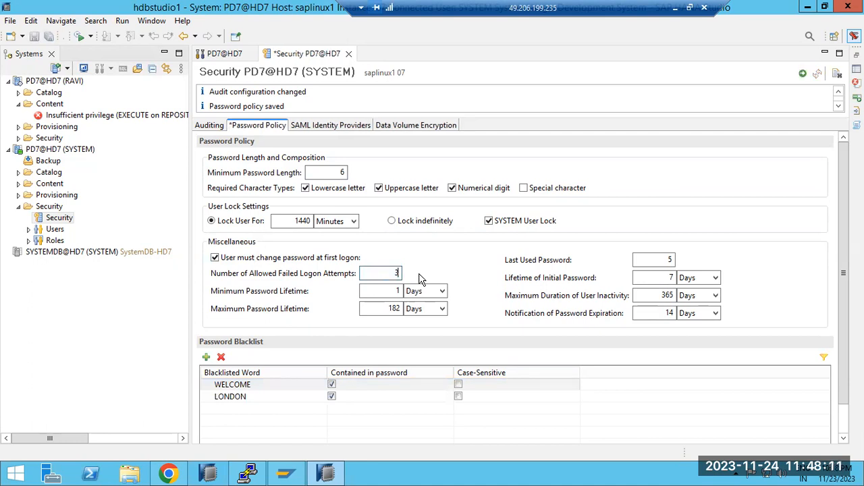
pyautogui.click(802, 73)
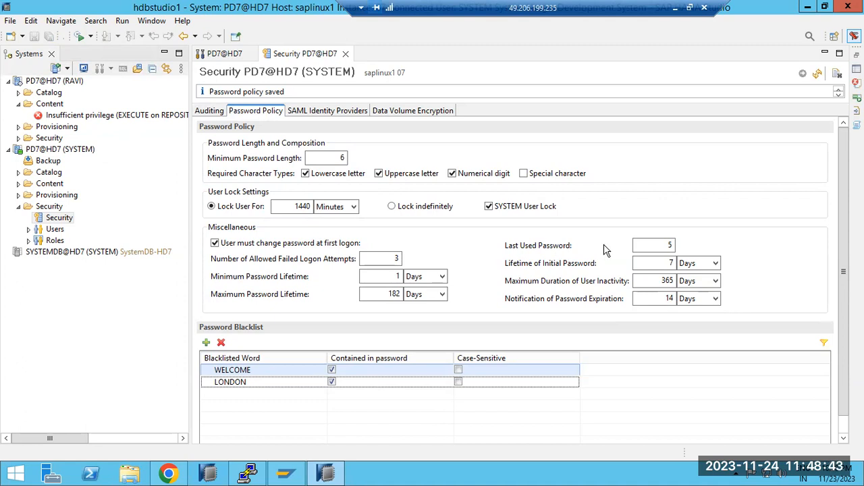
pyautogui.doubleClick(659, 244)
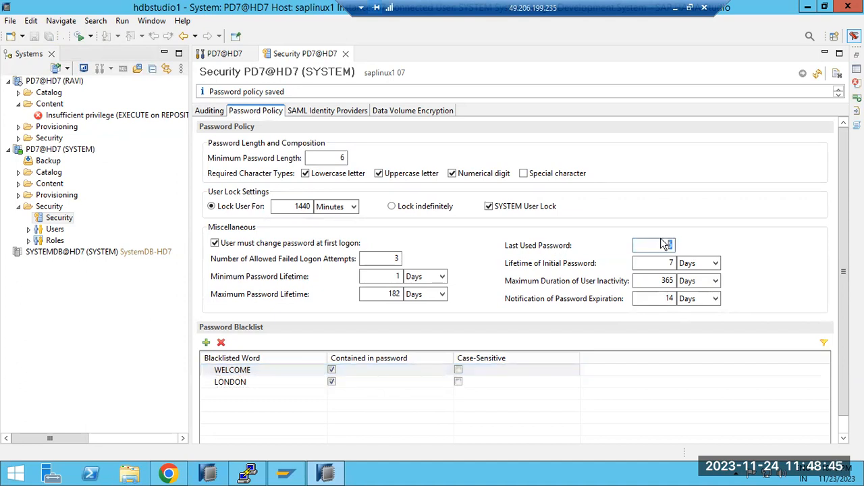
pyautogui.write('3')
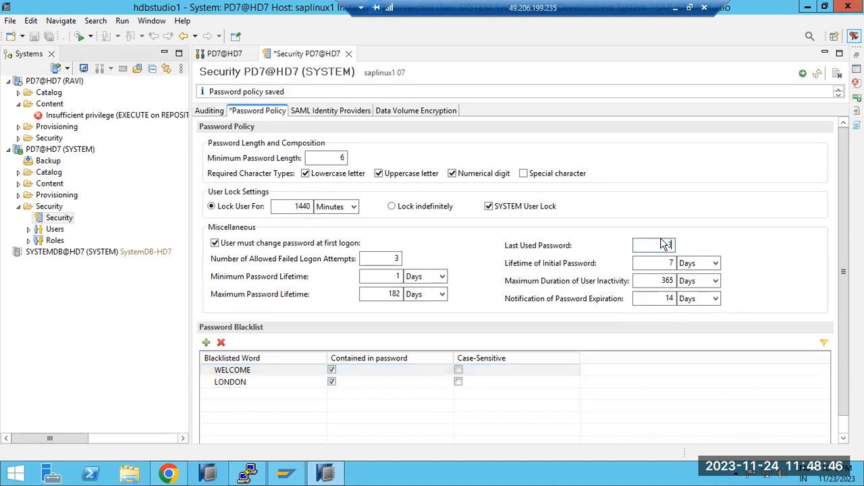
pyautogui.click(803, 73)
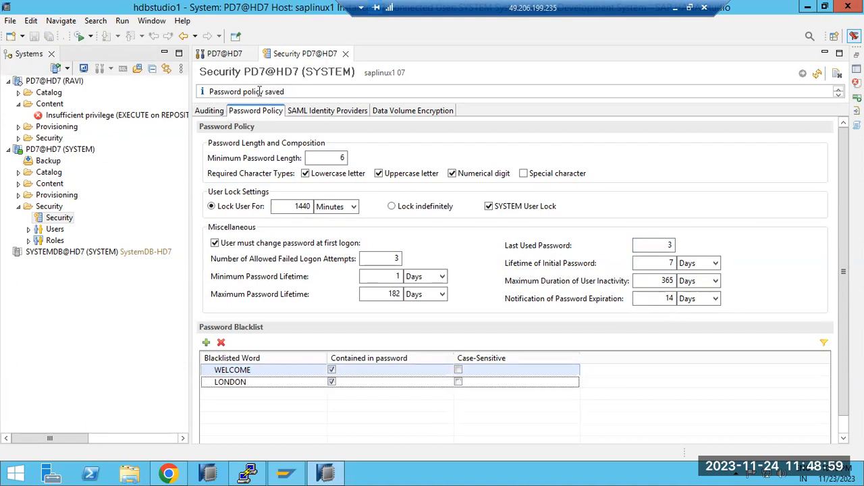
# Try to add a SAML identity provider with an imported certificate, and delete the unnamed entry.
pyautogui.click(209, 110)
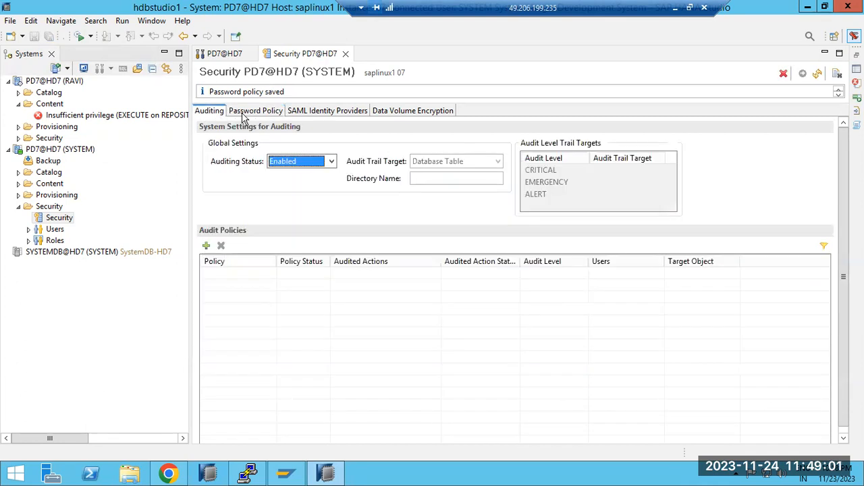
pyautogui.click(311, 115)
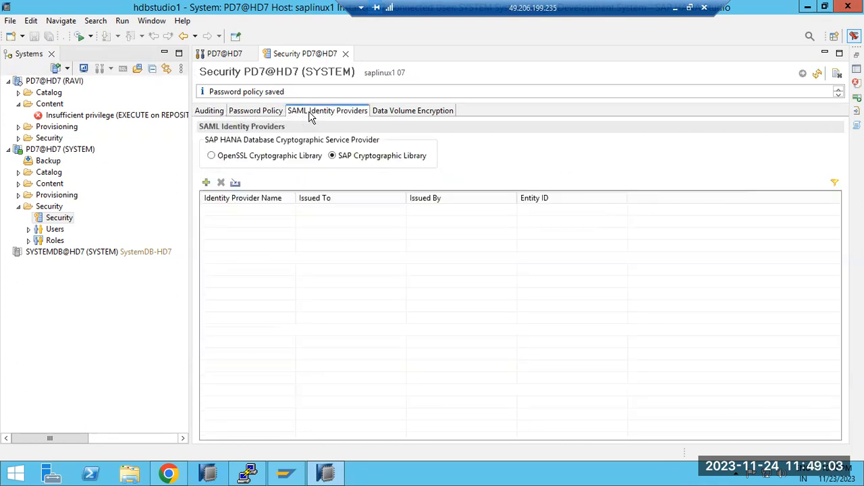
pyautogui.click(206, 183)
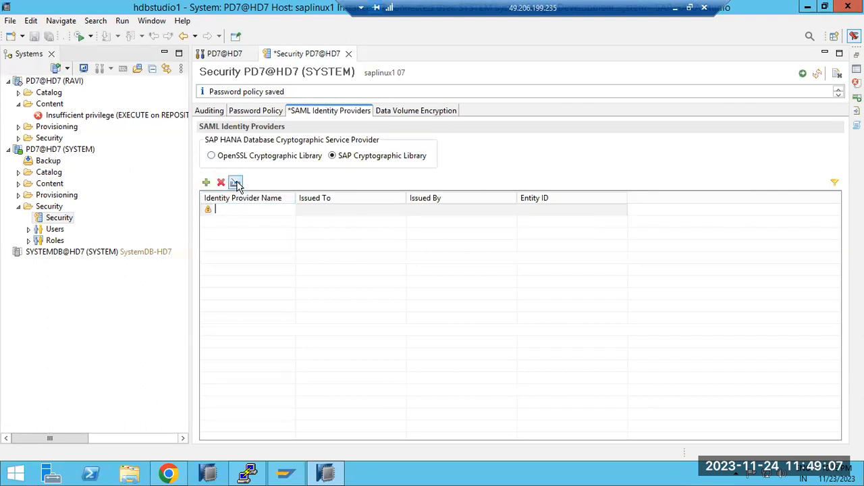
pyautogui.click(235, 183)
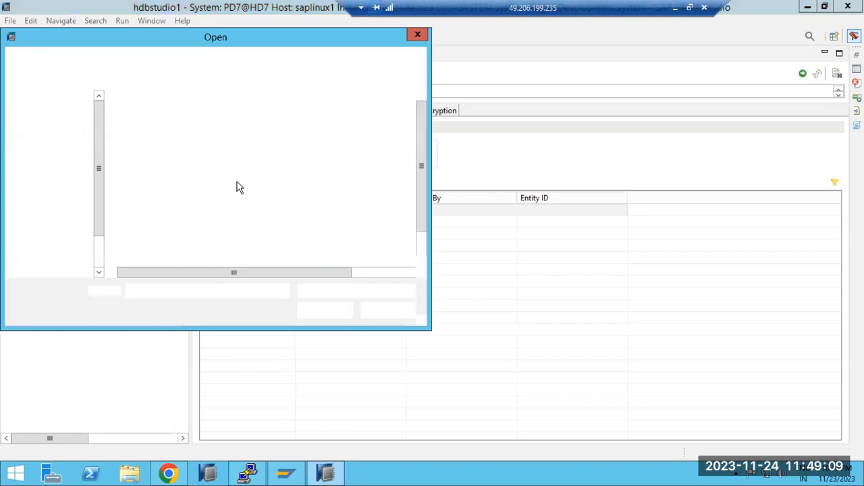
pyautogui.click(371, 314)
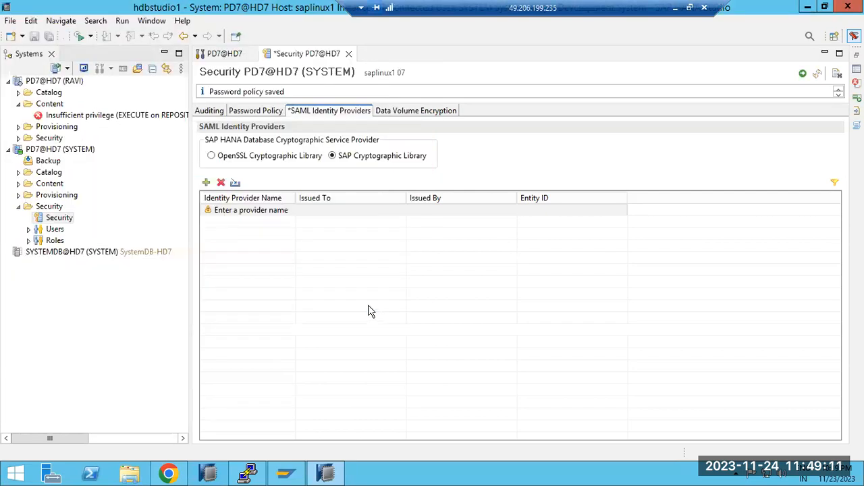
pyautogui.click(246, 215)
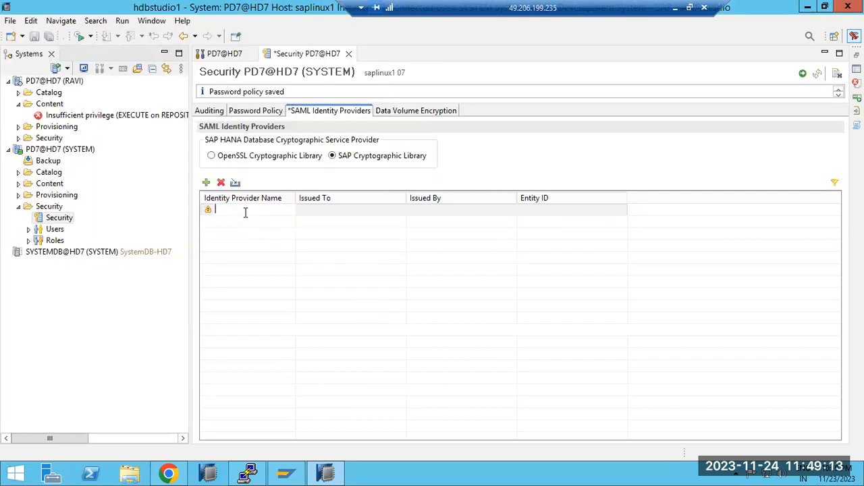
pyautogui.click(221, 183)
pyautogui.click(487, 238)
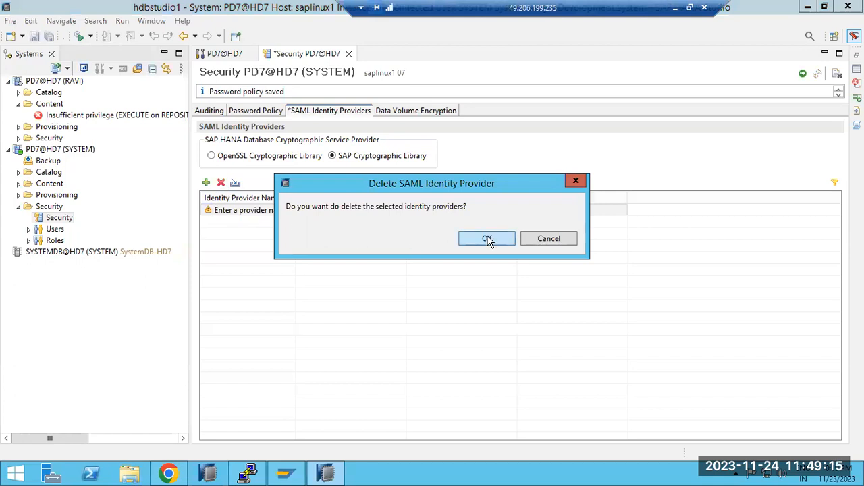
# Show the data volume encryption settings, and in Paint draw two rounded rectangles of about 386 × 87 px and 346 × 195 px, one above the other.
pyautogui.click(402, 113)
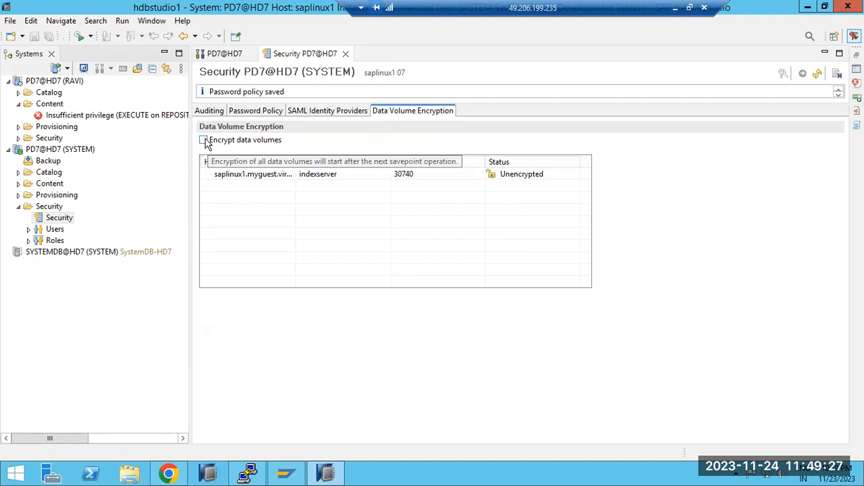
pyautogui.click(675, 7)
pyautogui.click(250, 257)
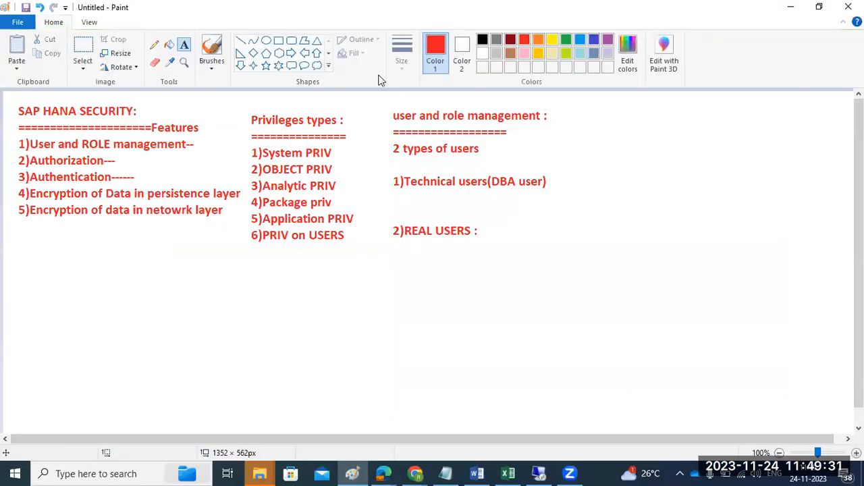
pyautogui.click(291, 40)
pyautogui.moveTo(585, 110); pyautogui.dragTo(831, 165)
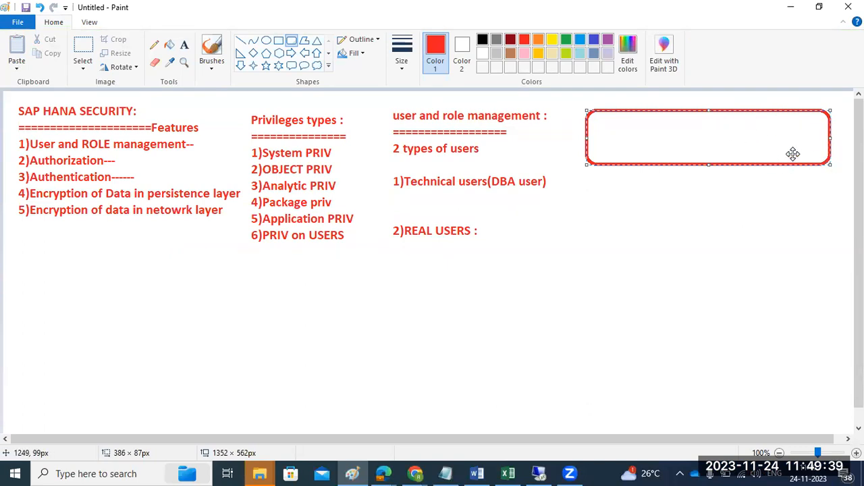
pyautogui.moveTo(583, 271); pyautogui.dragTo(802, 391)
# Draw a line connecting the two rectangles, short dashes inside the lower one, and a line about 409 × 80 px entering it from outside.
pyautogui.click(241, 41)
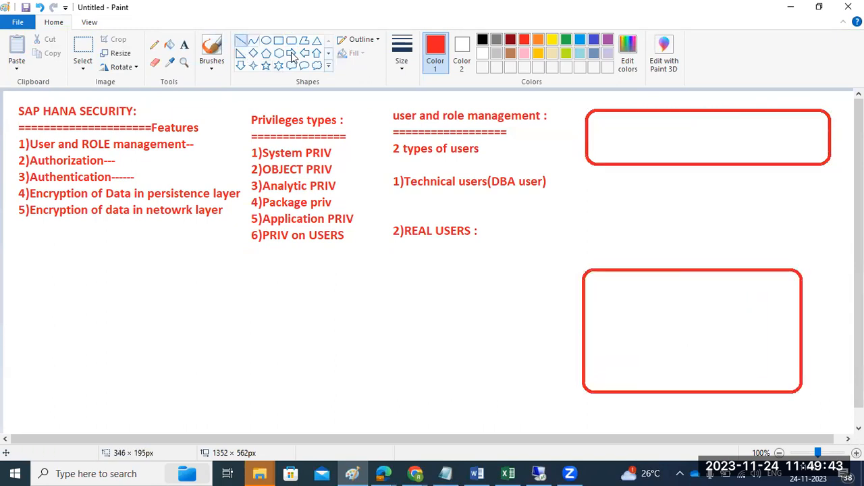
pyautogui.moveTo(781, 137)
pyautogui.mouseDown()
pyautogui.moveTo(692, 314)
pyautogui.moveTo(683, 317)
pyautogui.moveTo(718, 316)
pyautogui.mouseUp()
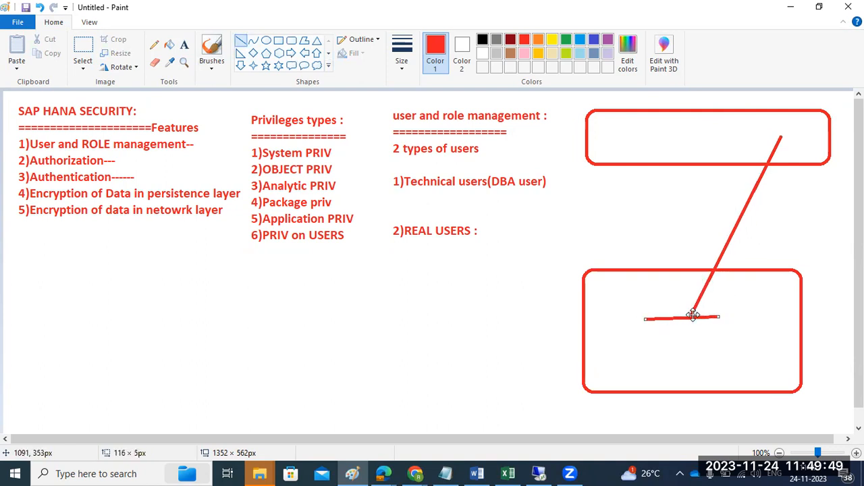
pyautogui.moveTo(668, 328); pyautogui.dragTo(696, 328)
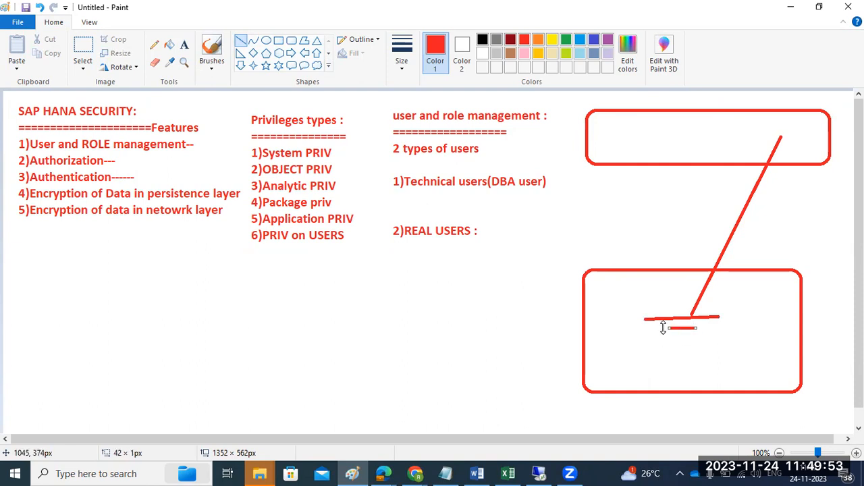
pyautogui.moveTo(662, 329)
pyautogui.mouseDown()
pyautogui.moveTo(606, 331)
pyautogui.moveTo(617, 331)
pyautogui.mouseUp()
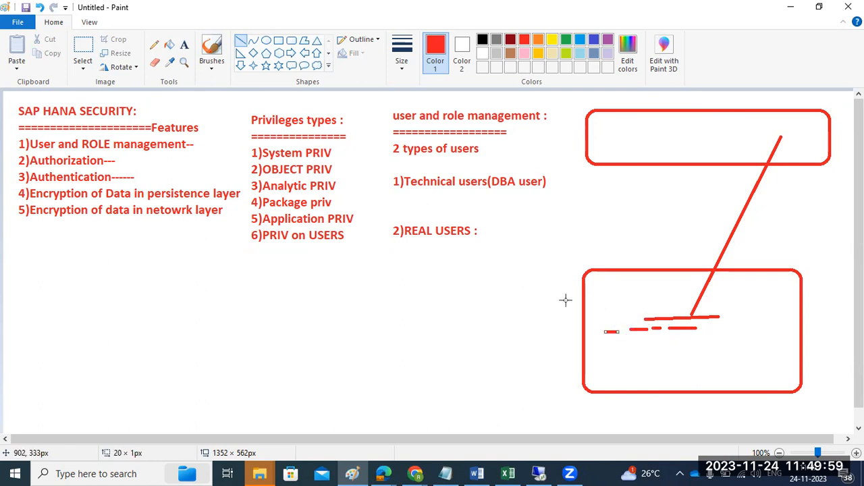
pyautogui.moveTo(377, 276); pyautogui.dragTo(635, 326)
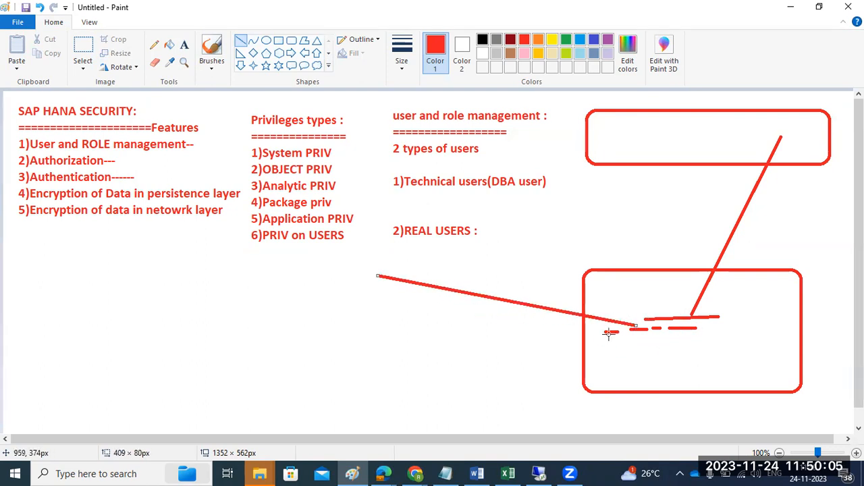
# Switch back to SAP HANA Studio, enable and deploy data volume encryption for PD7@HD7, and check the indexserver's encryption status.
pyautogui.click(542, 473)
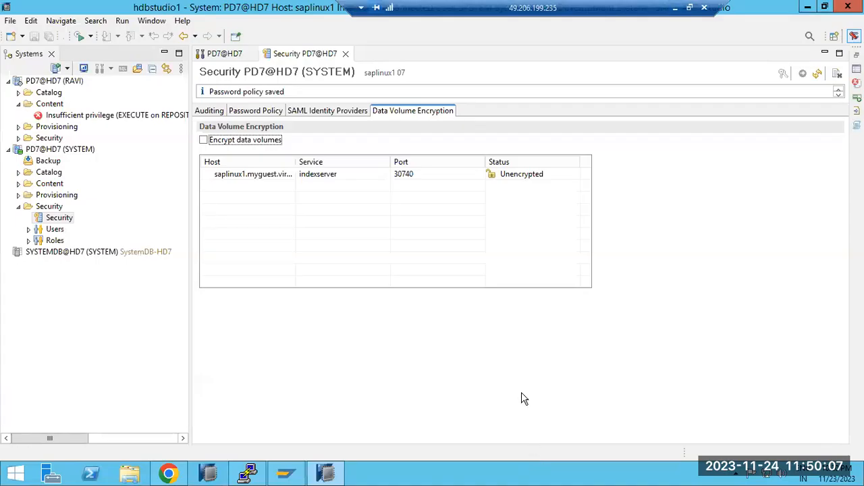
pyautogui.click(277, 182)
pyautogui.click(204, 141)
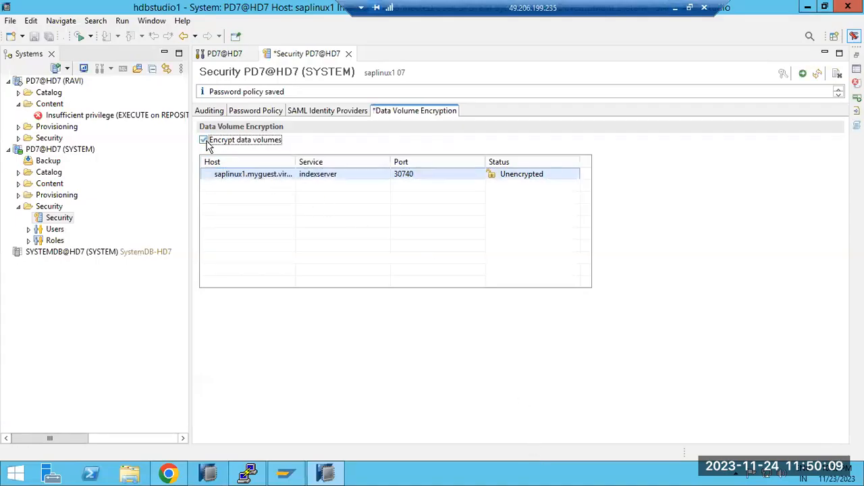
pyautogui.click(808, 75)
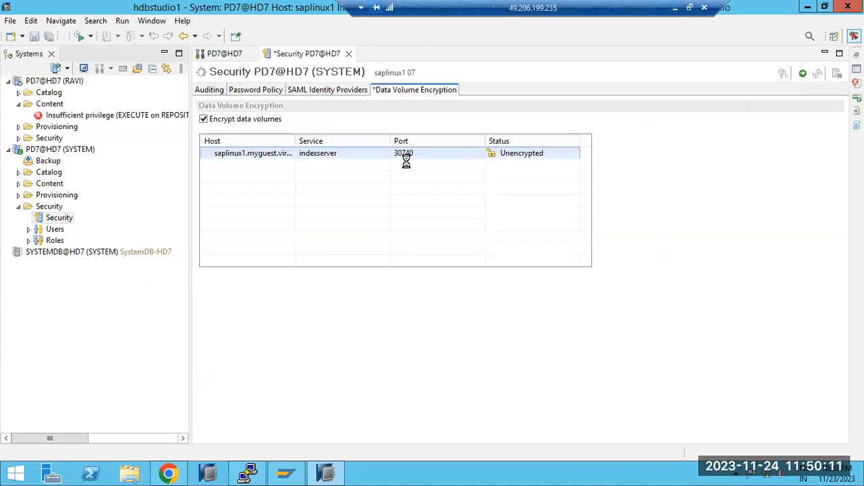
pyautogui.click(676, 8)
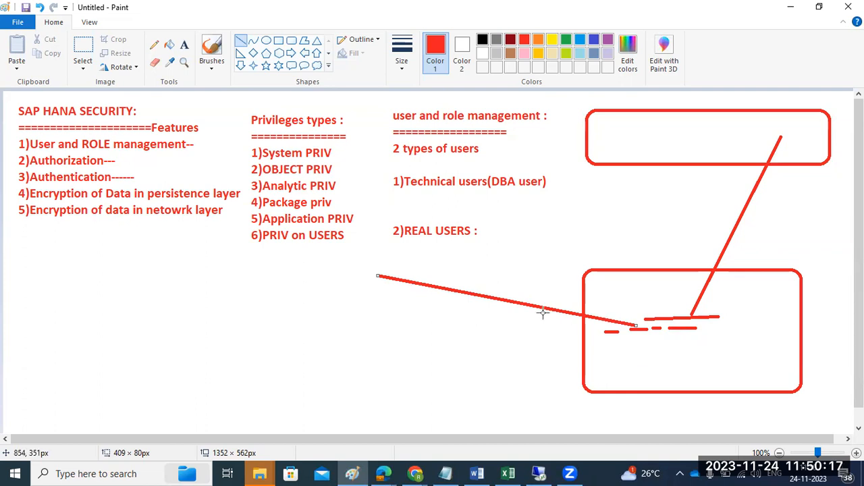
pyautogui.click(539, 474)
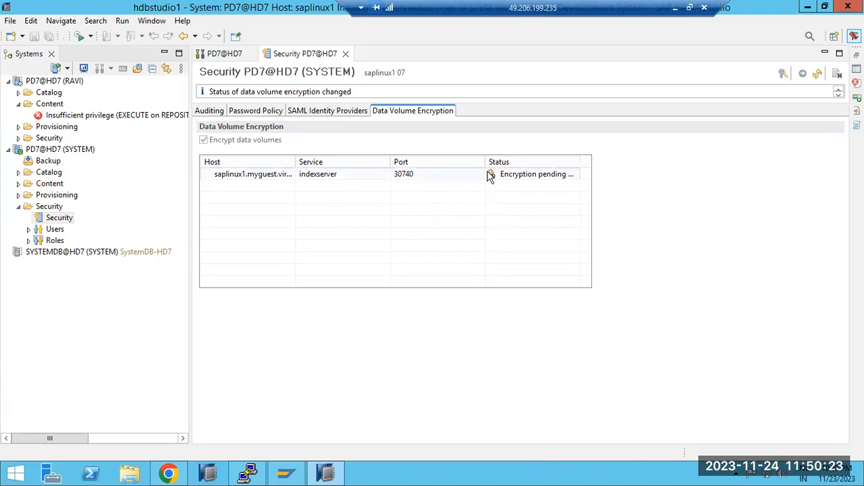
pyautogui.moveTo(513, 180)
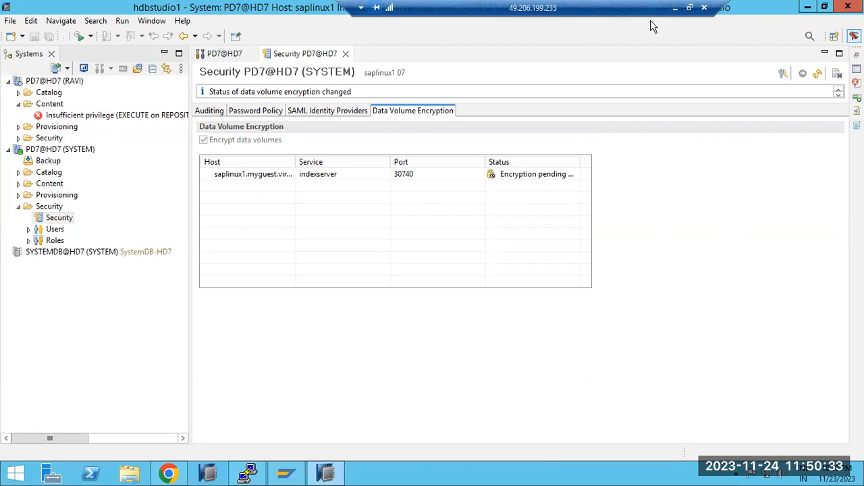
# Review the PD7@HD7 session list and the password policy, SAML identity provider, auditing and data volume encryption settings.
pyautogui.click(267, 112)
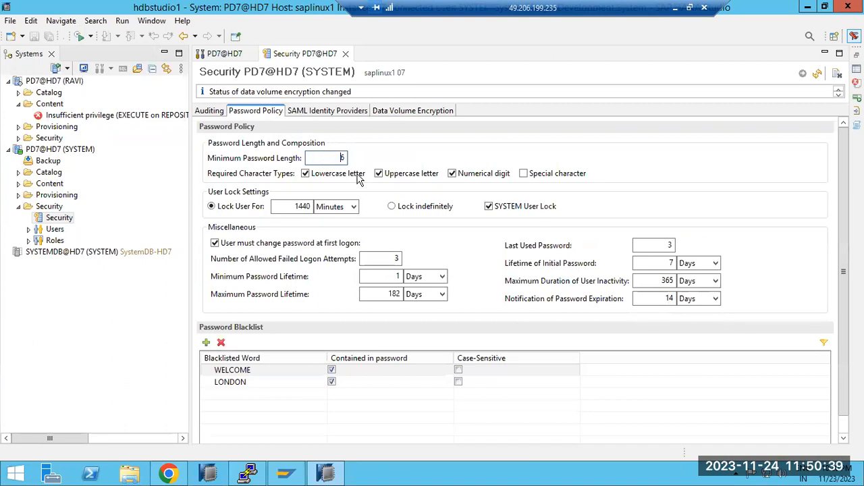
pyautogui.click(226, 54)
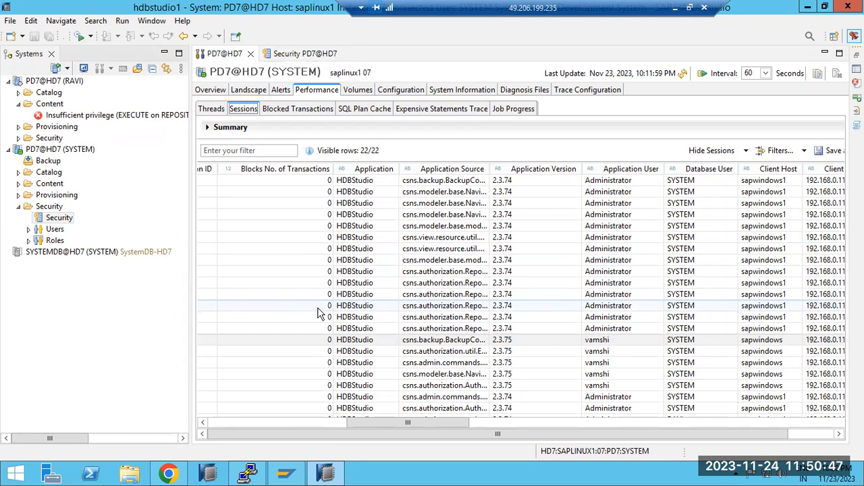
pyautogui.click(298, 54)
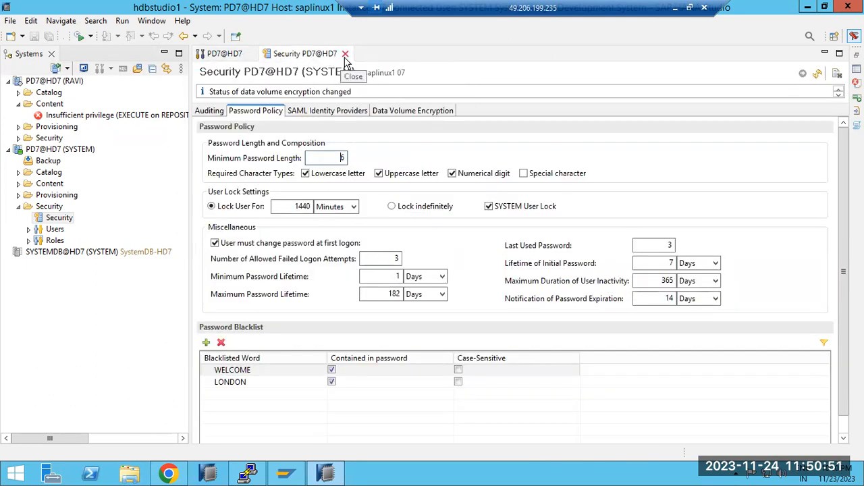
pyautogui.click(391, 114)
pyautogui.click(337, 115)
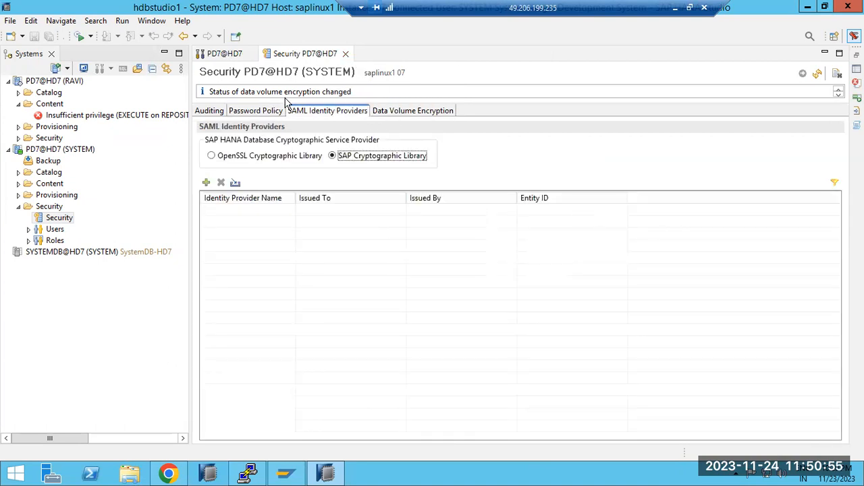
pyautogui.click(243, 113)
pyautogui.click(216, 114)
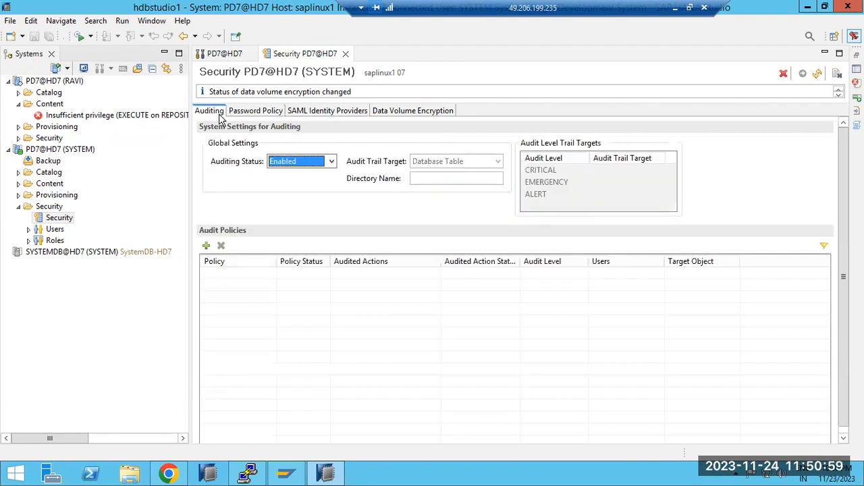
pyautogui.click(267, 114)
pyautogui.click(406, 112)
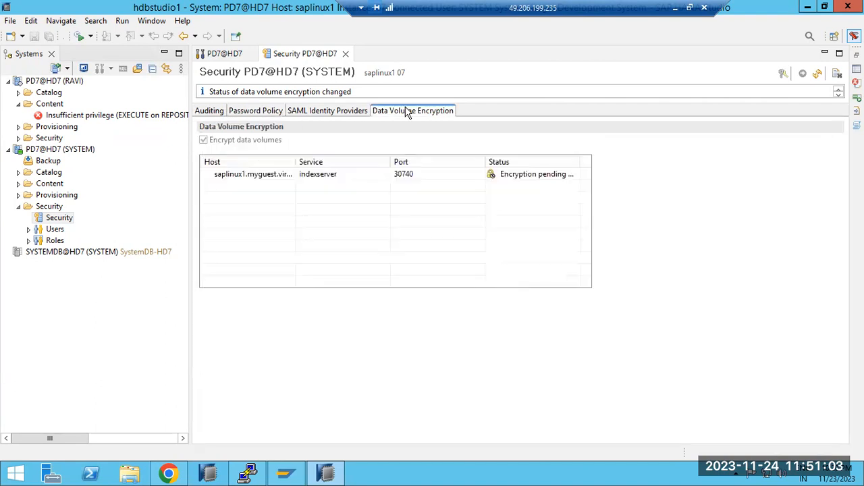
# Recheck the blacklisted words and minimum length in the password policy, and the auditing status.
pyautogui.click(58, 217)
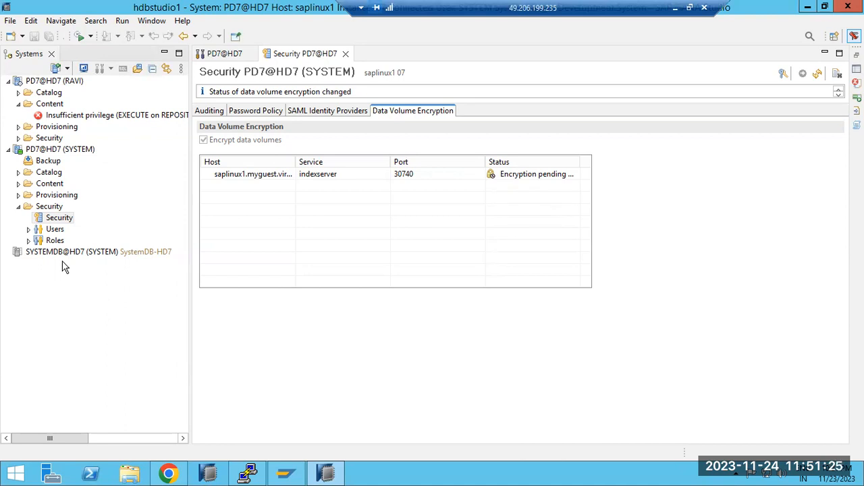
pyautogui.click(262, 112)
pyautogui.click(243, 371)
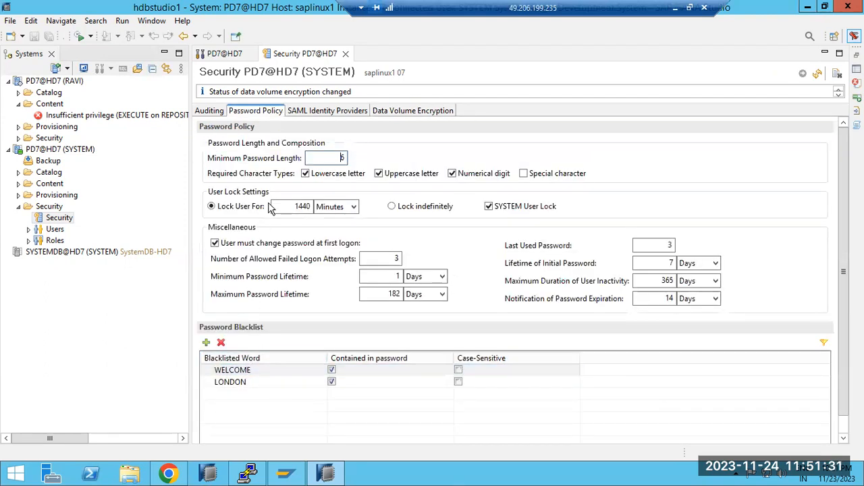
pyautogui.doubleClick(342, 157)
pyautogui.click(202, 111)
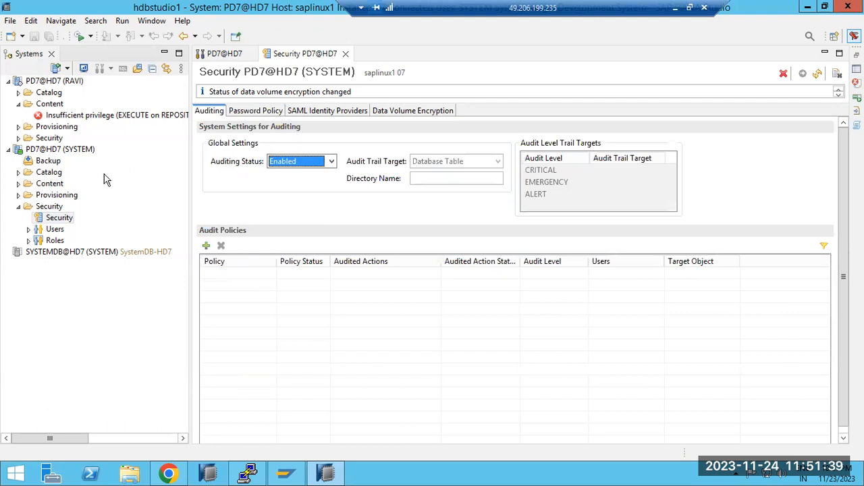
# Look at the actions available for the PD7@HD7 SYSTEM connection, and refresh the security settings.
pyautogui.rightClick(59, 154)
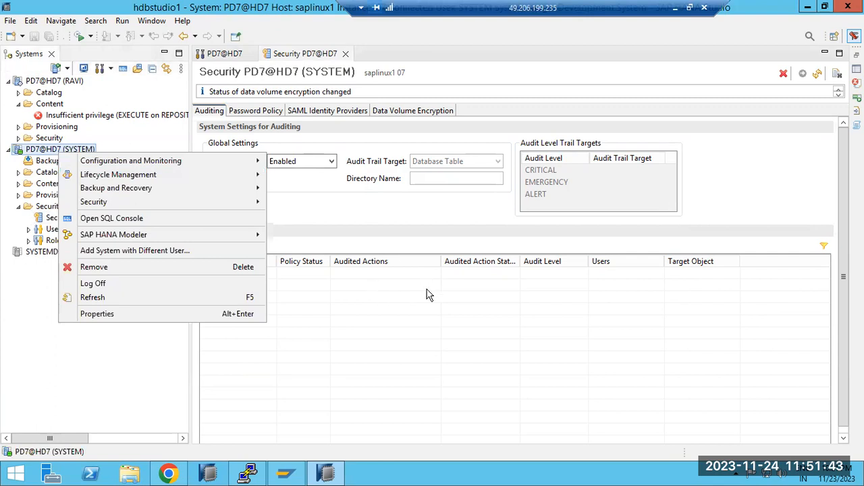
pyautogui.click(709, 283)
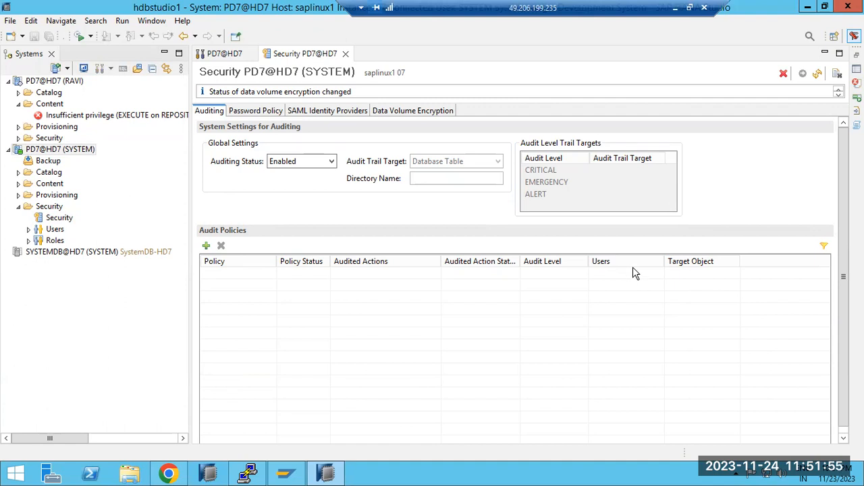
pyautogui.click(816, 73)
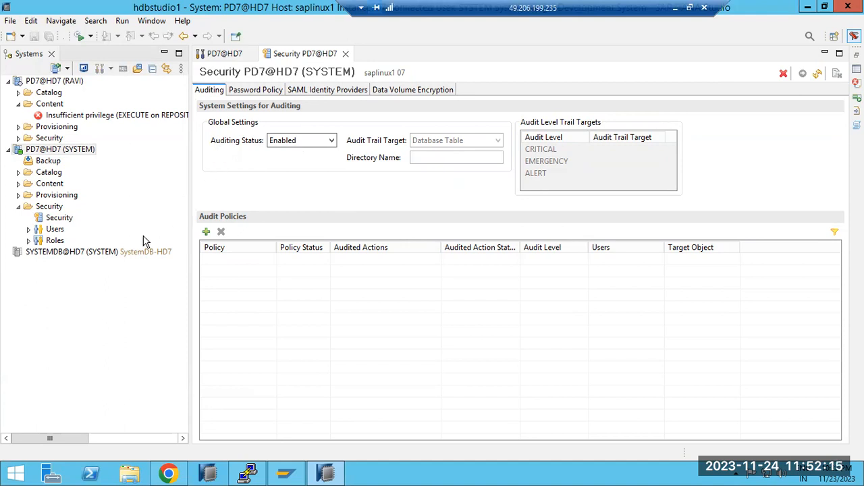
# Open the database user logon for SYSTEMDB@HD7, and cancel it.
pyautogui.doubleClick(98, 254)
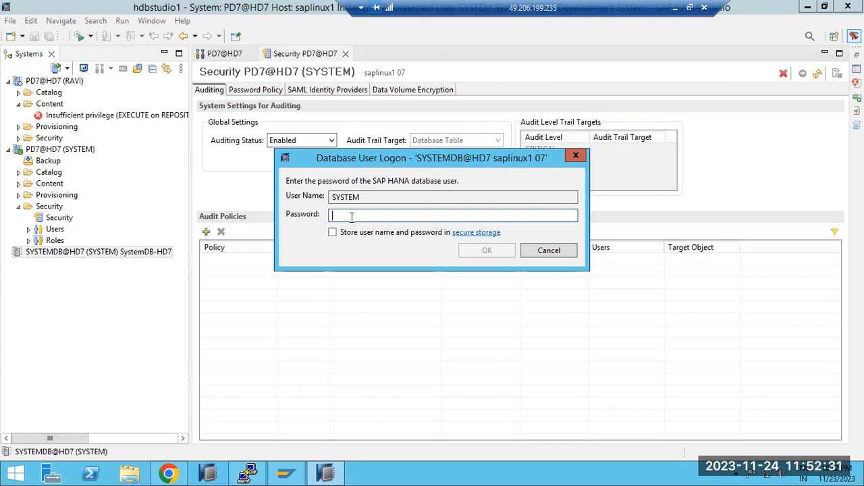
pyautogui.click(534, 251)
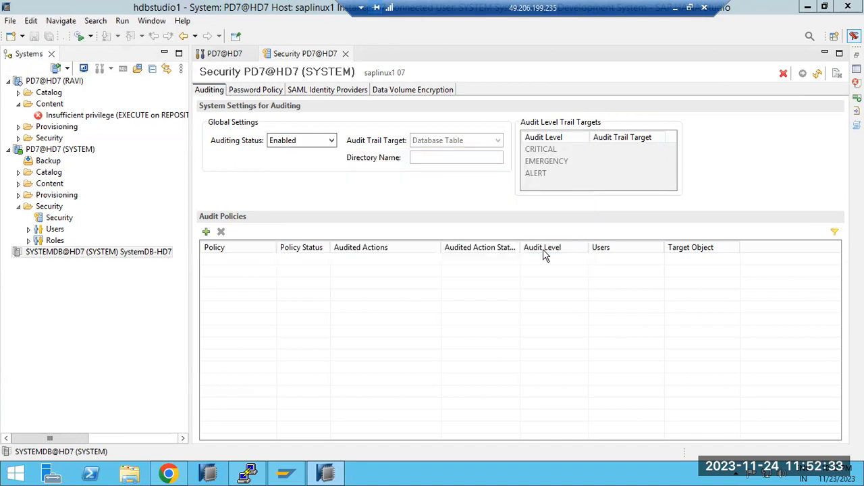
# Open the PD7@HD7 SYSTEM administration, begin adding a multiple-container system with tenant database name PD7, and cancel it.
pyautogui.doubleClick(34, 151)
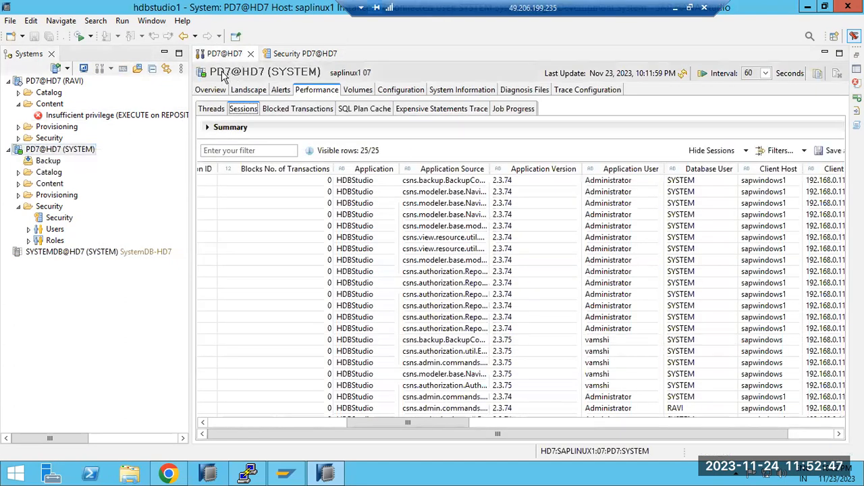
pyautogui.click(57, 69)
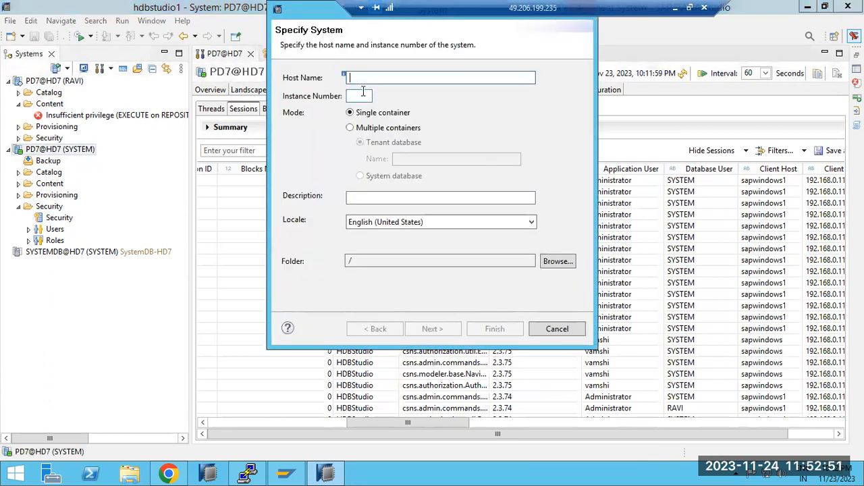
pyautogui.click(357, 127)
pyautogui.click(398, 160)
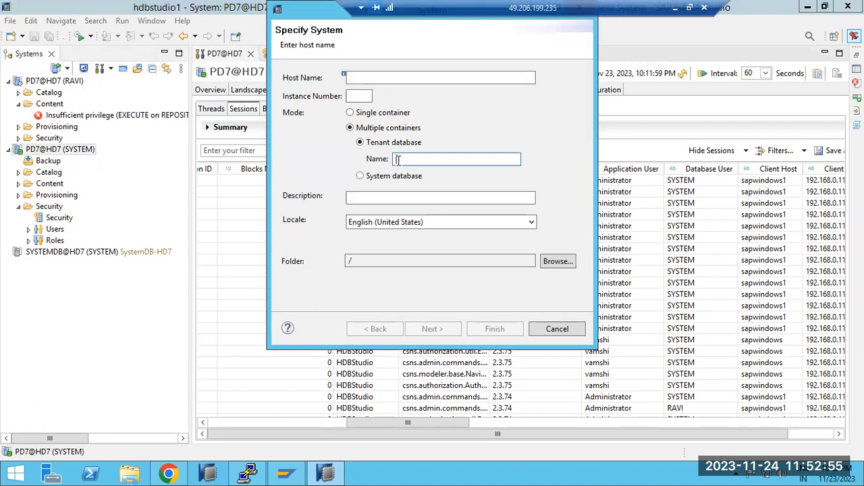
pyautogui.write('HD')
pyautogui.moveTo(424, 159); pyautogui.dragTo(395, 162)
pyautogui.click(407, 160)
pyautogui.doubleClick(406, 160)
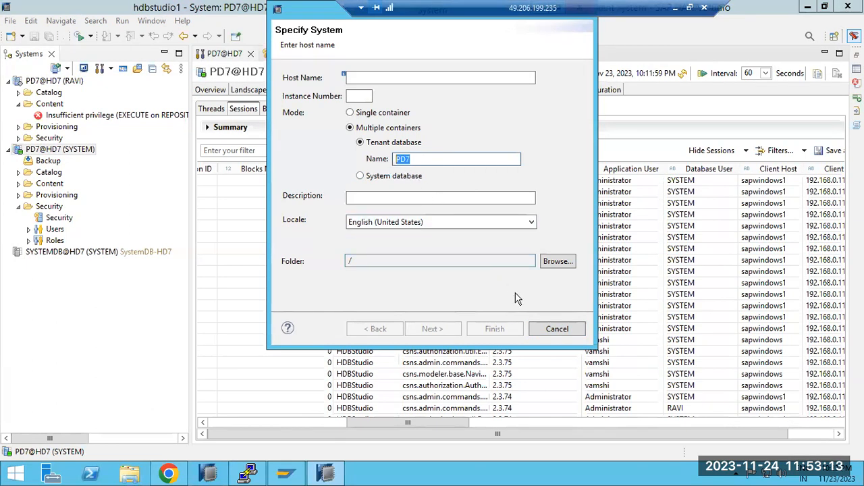
pyautogui.click(555, 330)
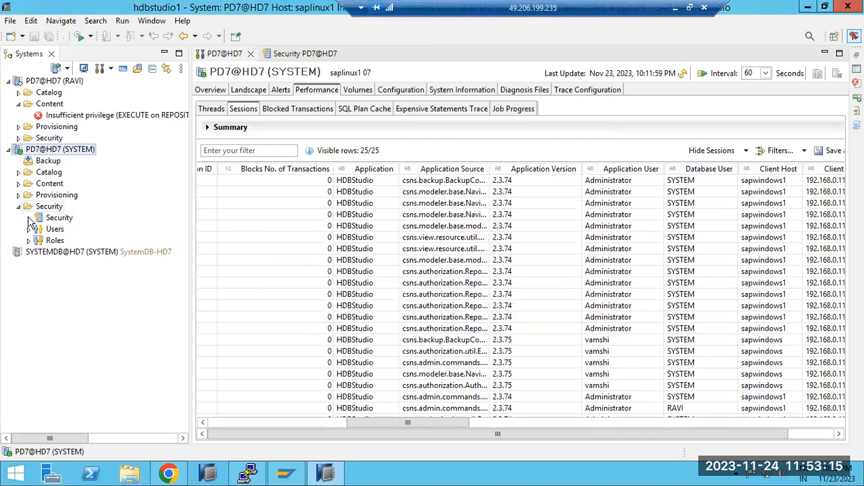
# Switch to the PuTTY terminal and examine the HDB info process list of hd7adm, from the login command to the prompt.
pyautogui.click(247, 472)
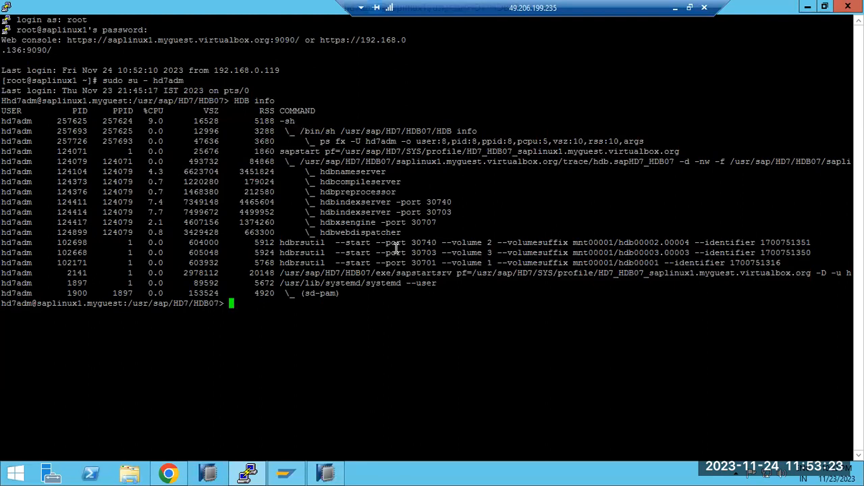
pyautogui.click(326, 473)
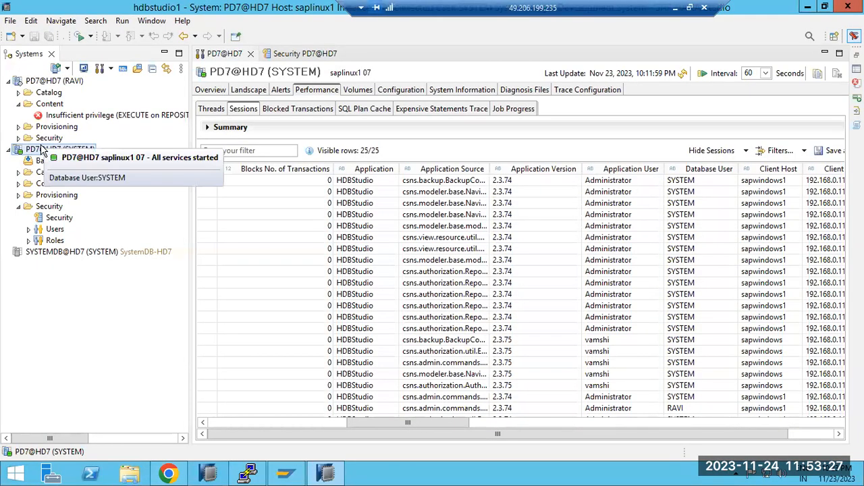
pyautogui.click(325, 472)
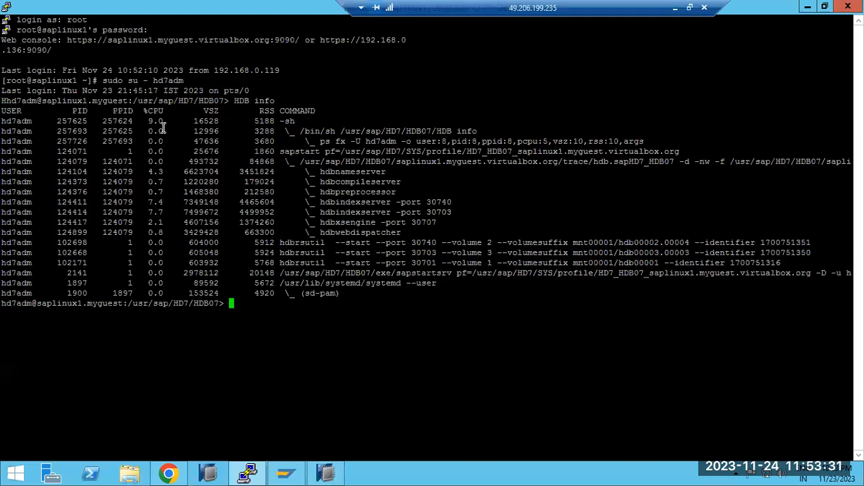
pyautogui.moveTo(173, 302)
pyautogui.mouseDown()
pyautogui.moveTo(207, 303)
pyautogui.moveTo(177, 304)
pyautogui.moveTo(185, 304)
pyautogui.mouseUp()
pyautogui.click(153, 322)
pyautogui.moveTo(114, 304); pyautogui.dragTo(4, 79)
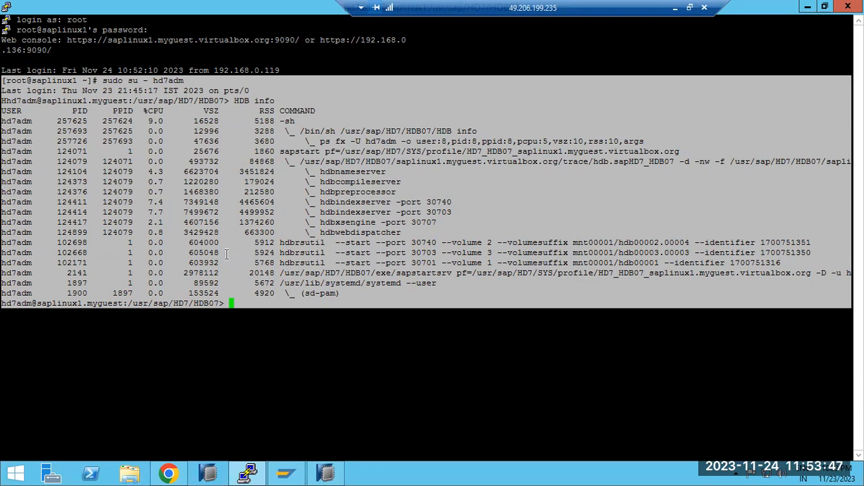
pyautogui.click(238, 305)
pyautogui.moveTo(240, 305); pyautogui.dragTo(4, 98)
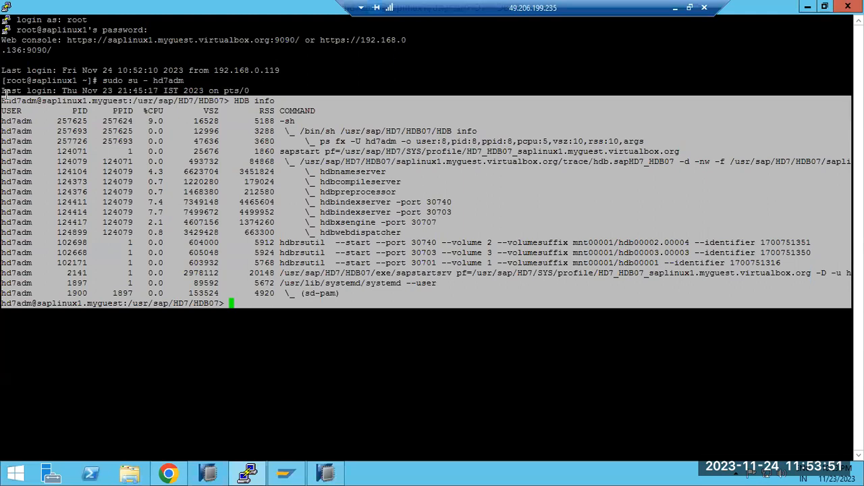
# Switch to Paint, draw a short diagonal red line below the features list, and add a text note reading SID, IN and SYSTEM.
pyautogui.click(674, 8)
pyautogui.moveTo(75, 296)
pyautogui.mouseDown()
pyautogui.moveTo(129, 326)
pyautogui.moveTo(210, 310)
pyautogui.moveTo(124, 259)
pyautogui.mouseUp()
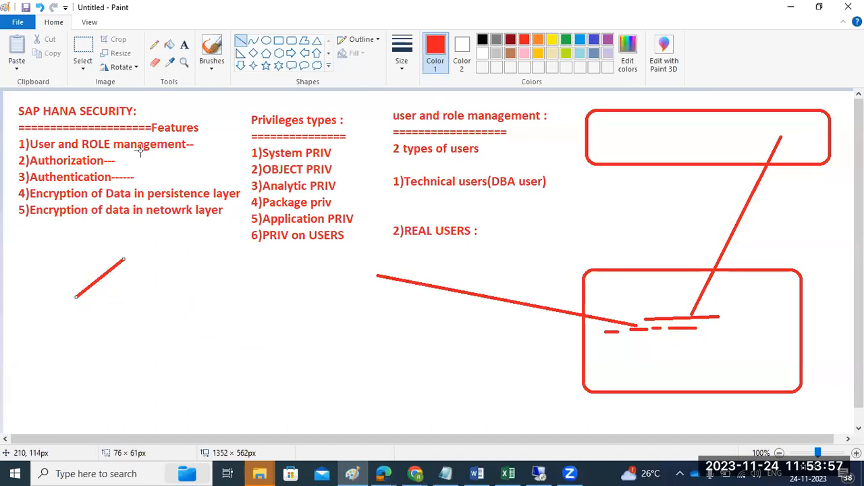
pyautogui.click(185, 47)
pyautogui.moveTo(157, 304); pyautogui.dragTo(346, 371)
pyautogui.write('SID')
pyautogui.press('Return')
pyautogui.write('IN')
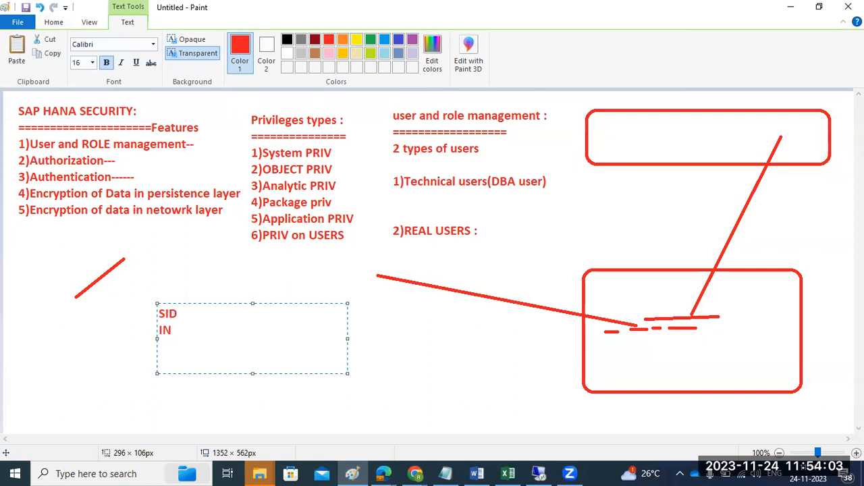
pyautogui.press('Return')
pyautogui.write('SYSTEM')
pyautogui.press('Return')
pyautogui.write('LOND')
pyautogui.press('BackSpace')
pyautogui.press('BackSpace')
pyautogui.press('BackSpace')
pyautogui.press('BackSpace')
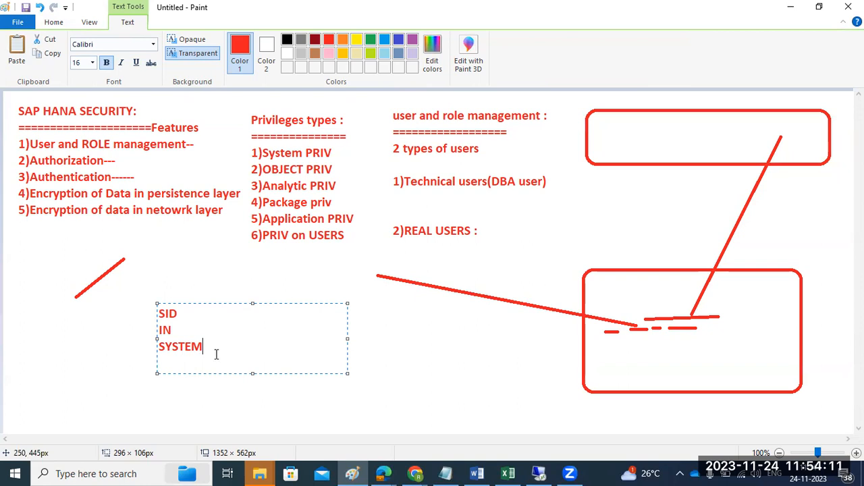
pyautogui.moveTo(216, 353); pyautogui.dragTo(165, 348)
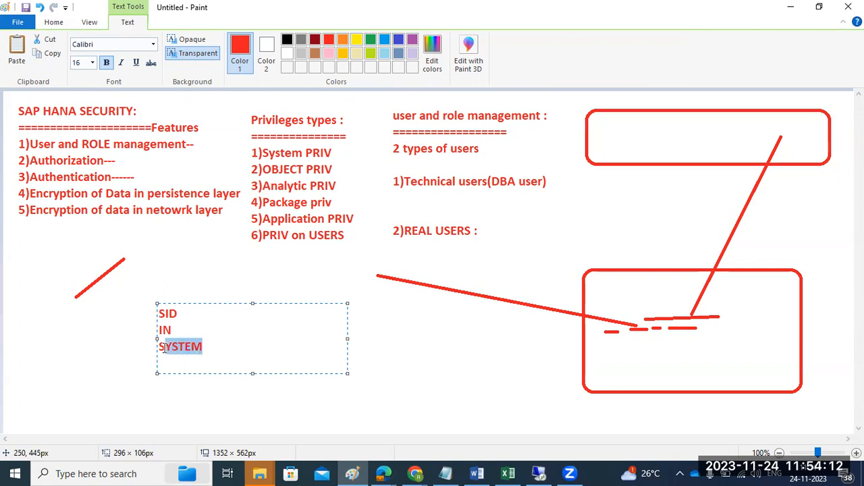
# Return to the PuTTY terminal, exit the hd7adm session and log in as hd4adm with "sudo su - hd4adm".
pyautogui.click(544, 473)
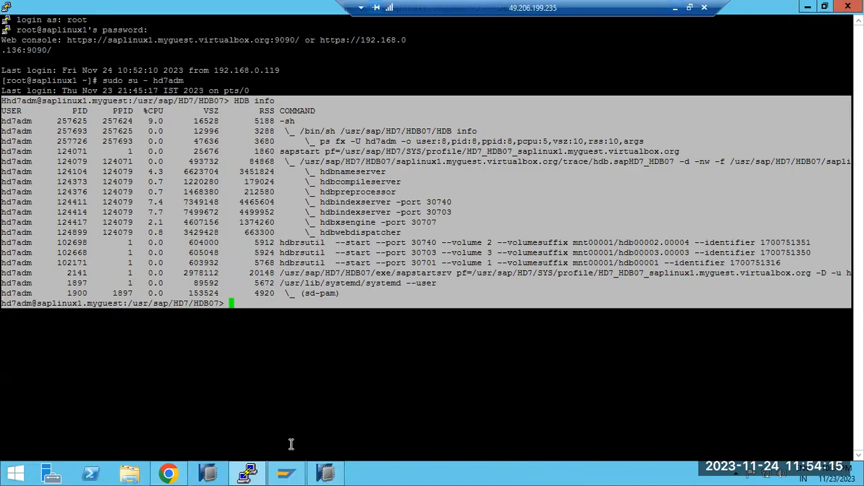
pyautogui.click(342, 270)
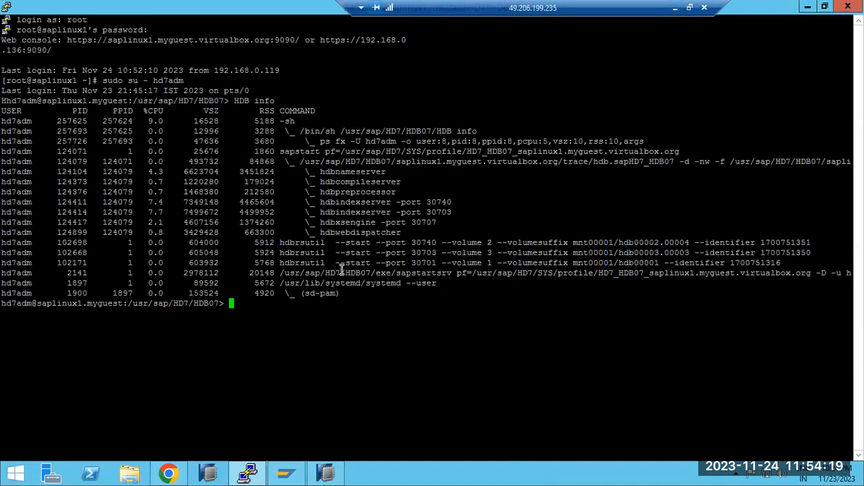
pyautogui.write('exit')
pyautogui.press('Return')
pyautogui.write('sudo ')
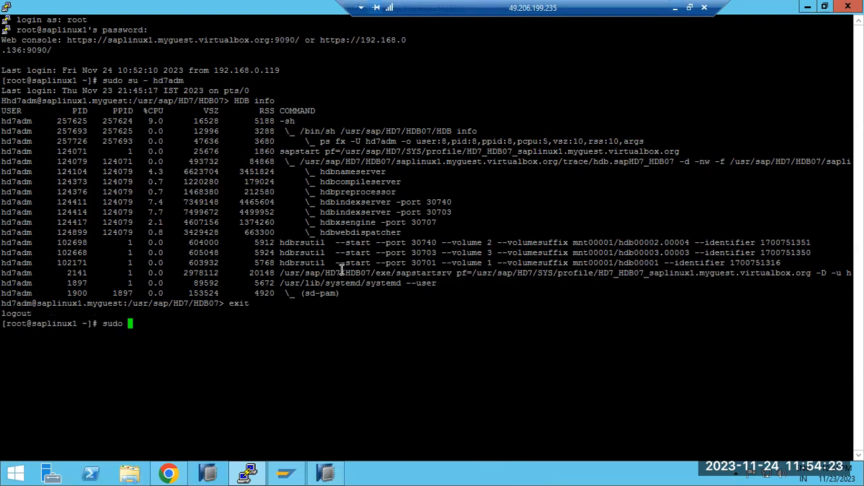
pyautogui.write('su - hd4adm')
pyautogui.press('Return')
# List the HD4 processes with "HDB info" and start the HD4 instance with "HDB start".
pyautogui.write('HDB info')
pyautogui.press('Return')
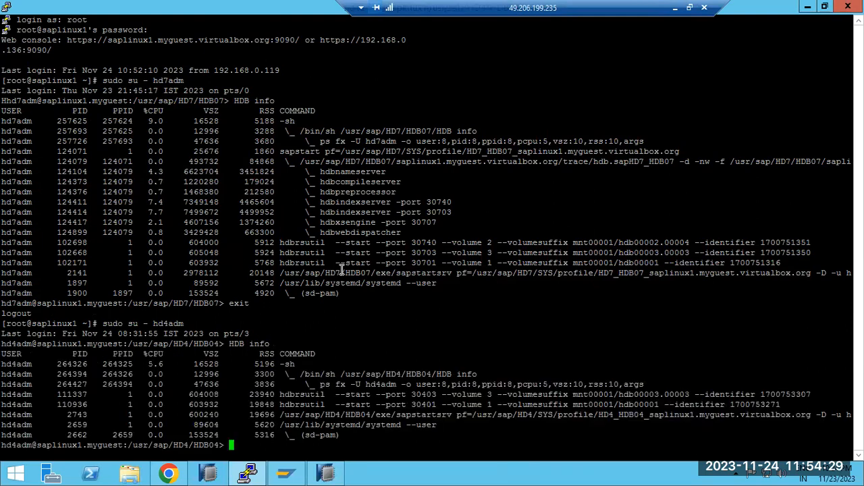
pyautogui.write('HDB start')
pyautogui.press('Return')
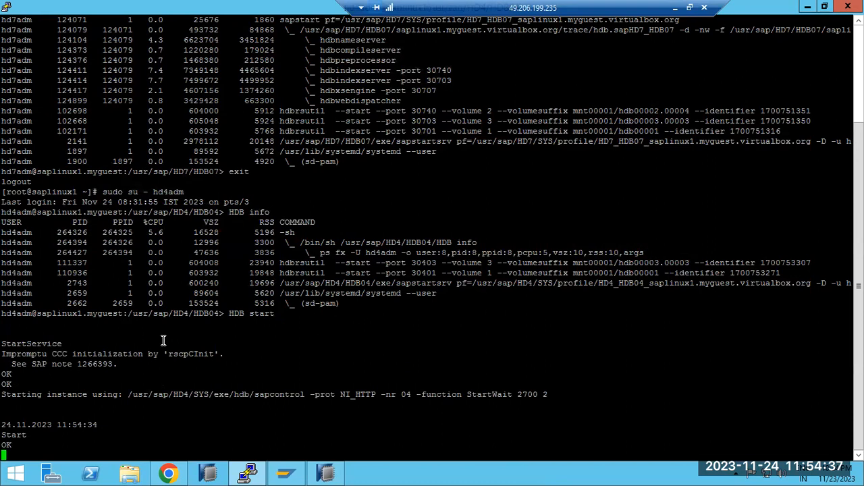
# Highlight the system ID HD4 in the terminal prompt and switch back to the Paint notes.
pyautogui.moveTo(194, 313)
pyautogui.mouseDown()
pyautogui.moveTo(220, 314)
pyautogui.moveTo(189, 314)
pyautogui.mouseUp()
pyautogui.click(674, 8)
pyautogui.click(571, 473)
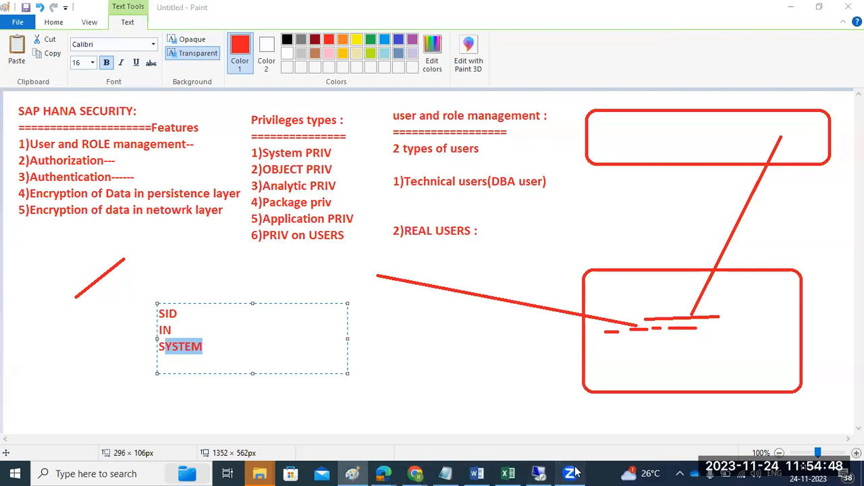